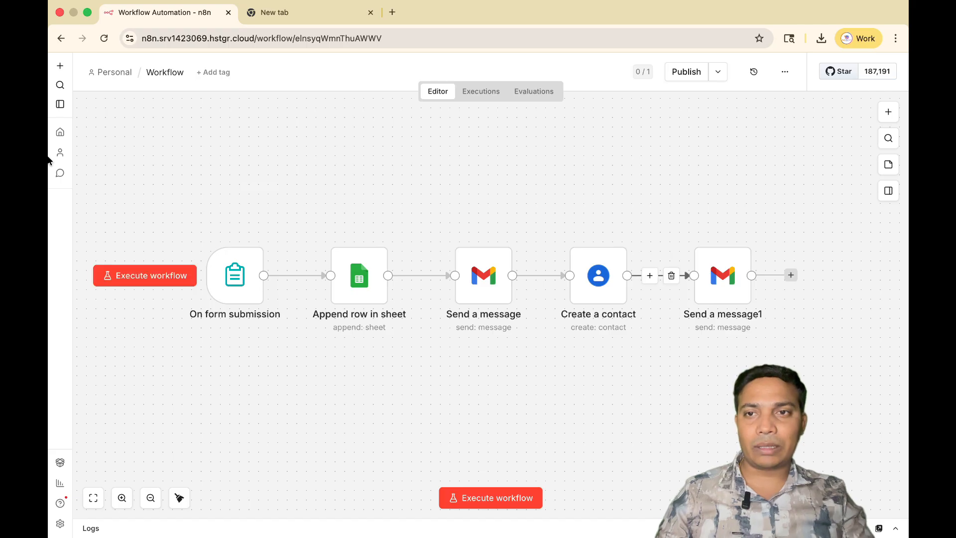
Create a new workflow from the overview page and name it "Enquiry Management".
left_click(59, 134)
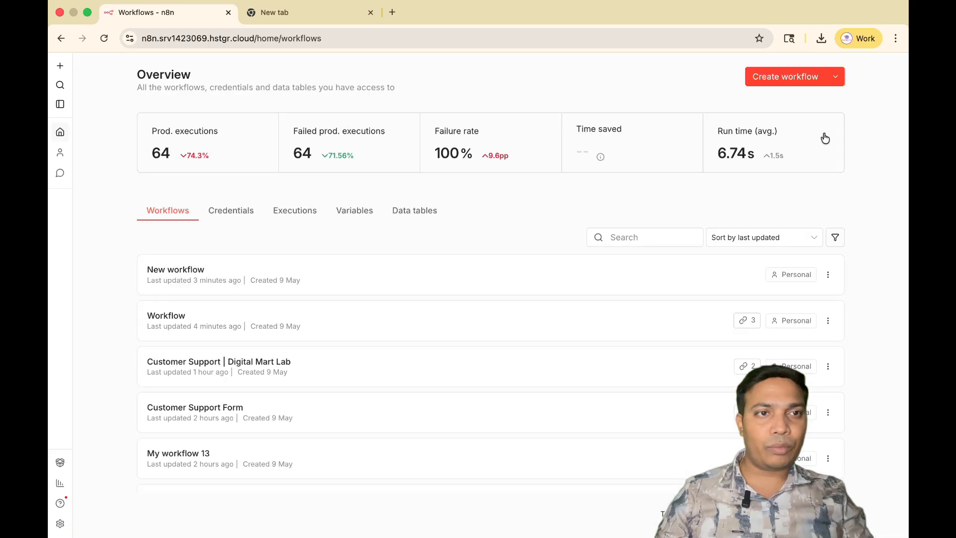
left_click(775, 78)
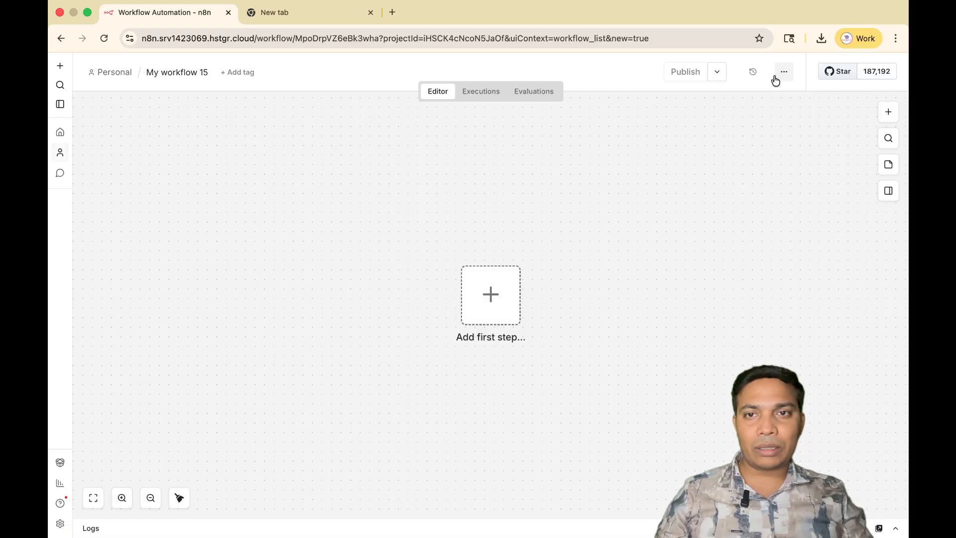
left_click(179, 73)
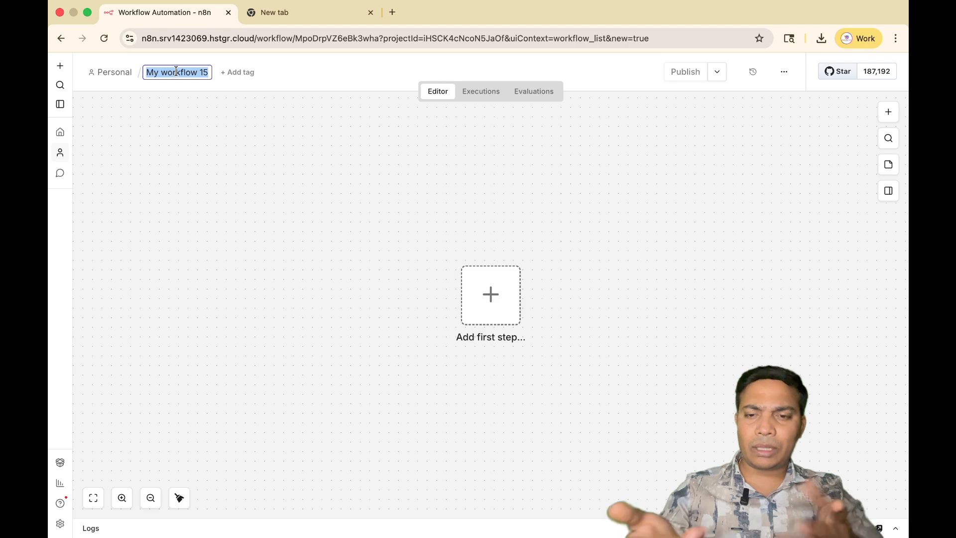
type("En")
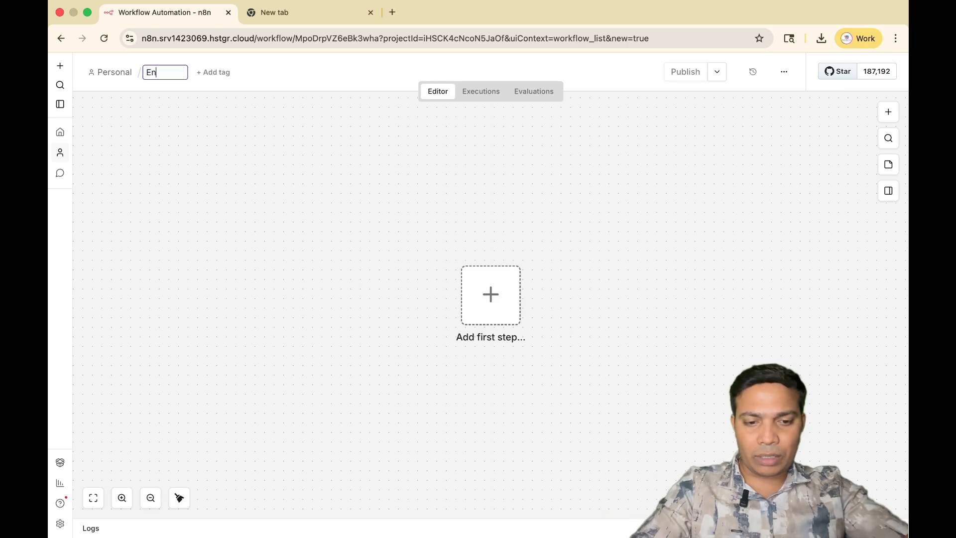
type("quiry ")
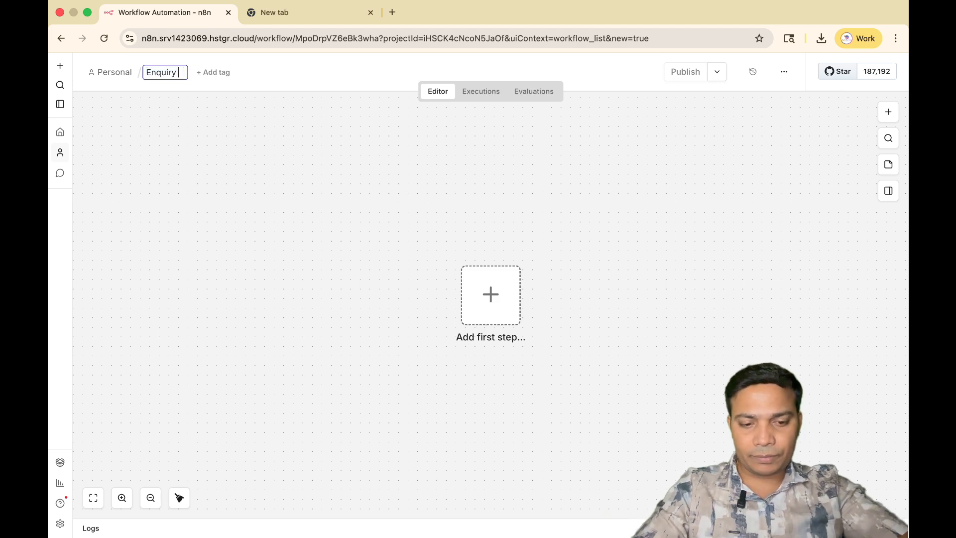
type("Management")
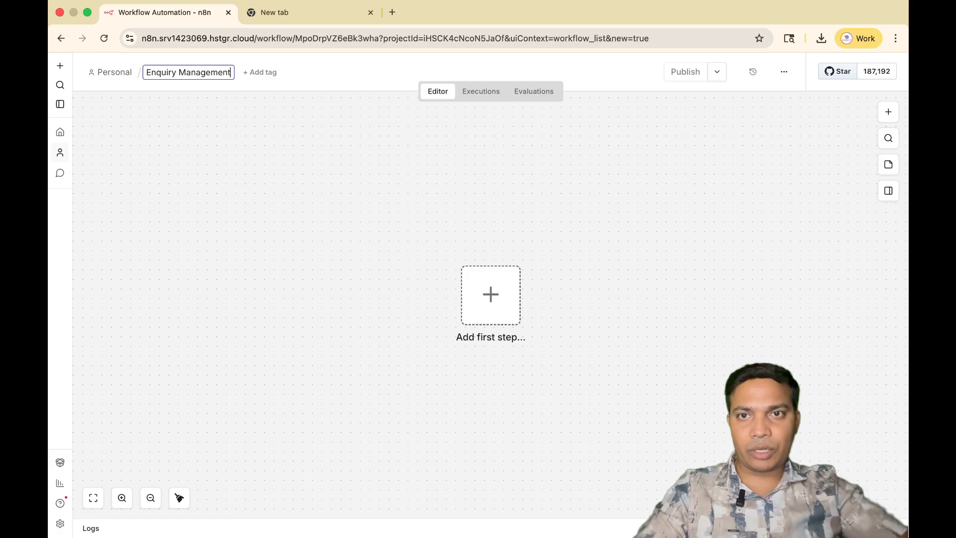
key("Return")
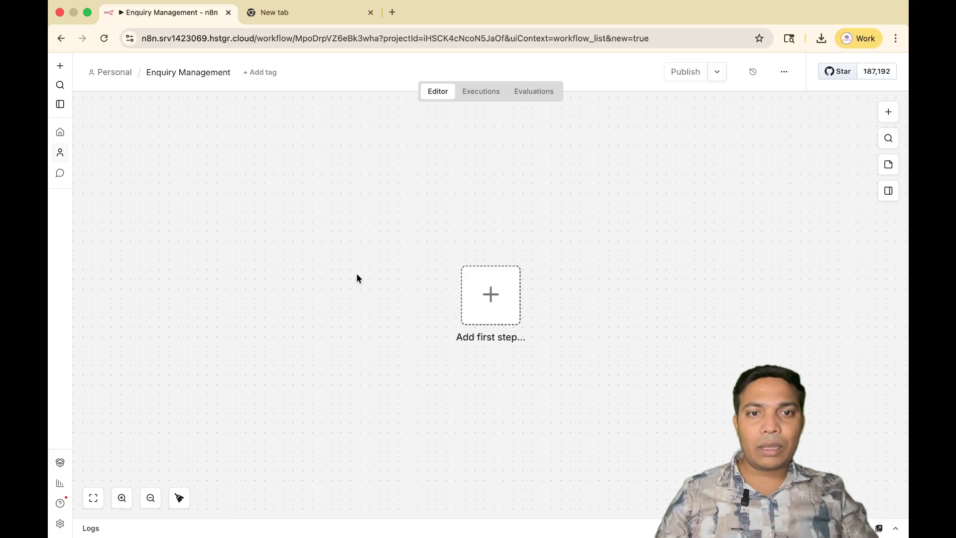
Add an "On form submission" trigger as the first step of the workflow.
left_click(490, 297)
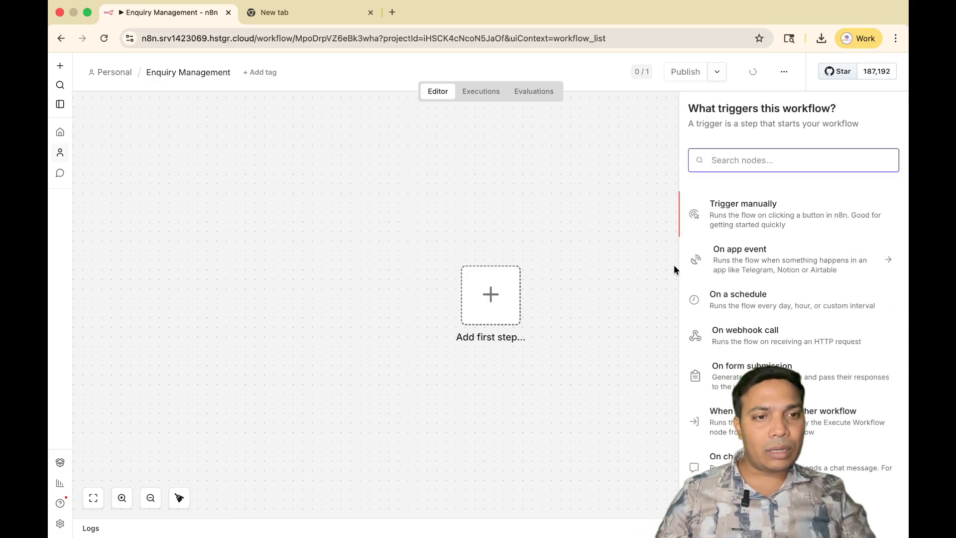
scroll(752, 353, "down", 1)
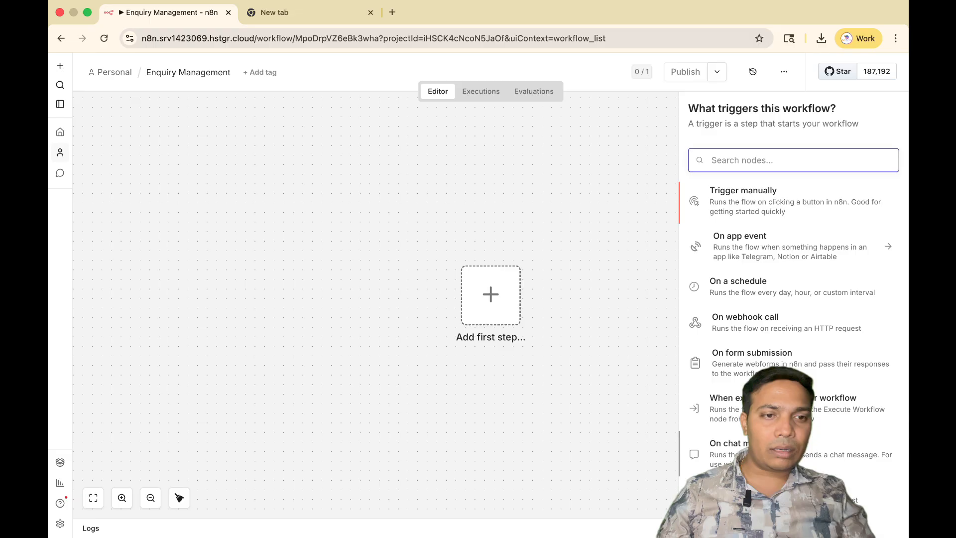
left_click(740, 359)
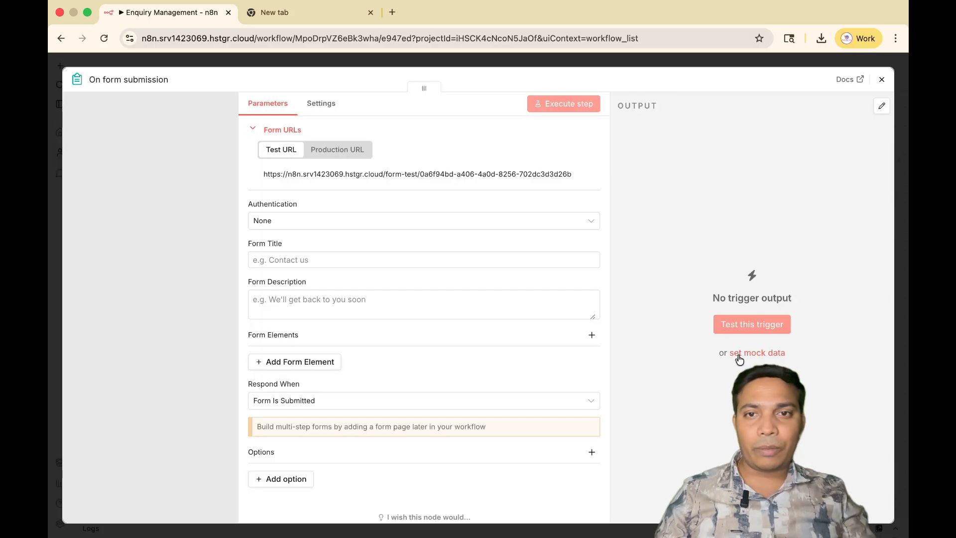
Set the form title to "Enquiry Form | Digital Mart Lab".
left_click(287, 260)
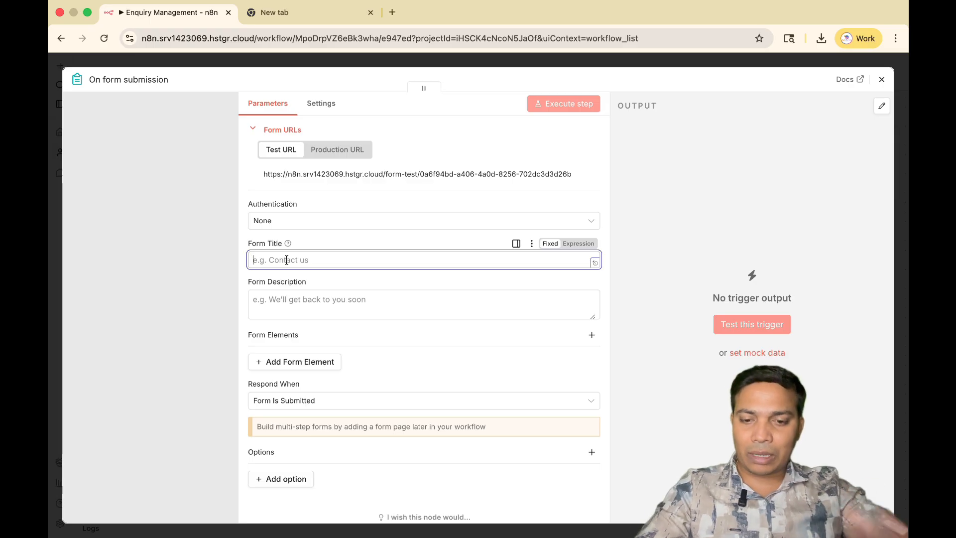
type("Enq")
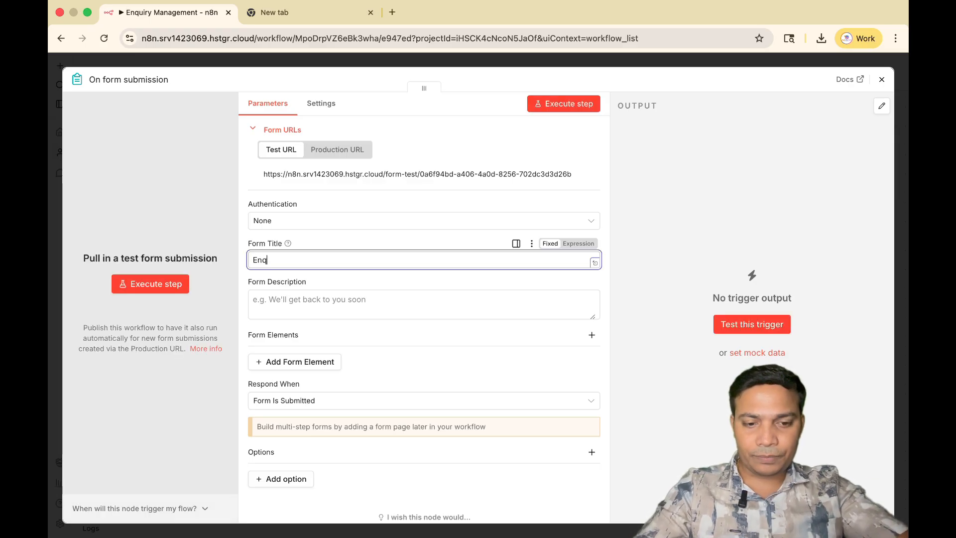
type("uiry For")
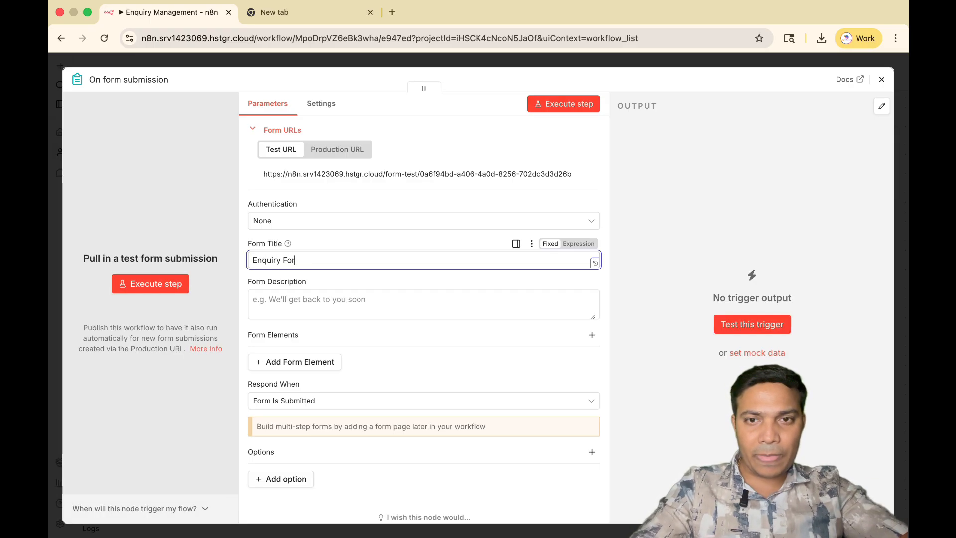
type("m | D")
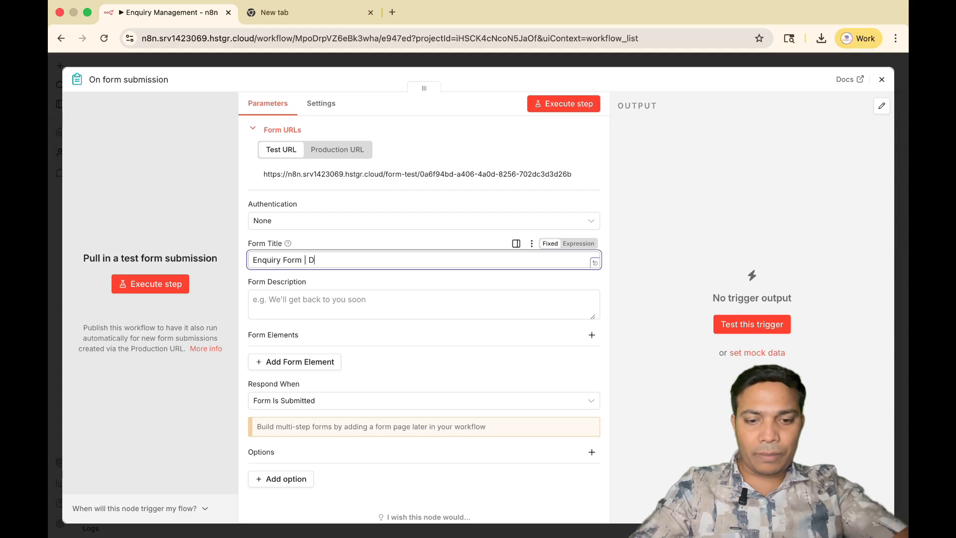
type("igital Mart Lab")
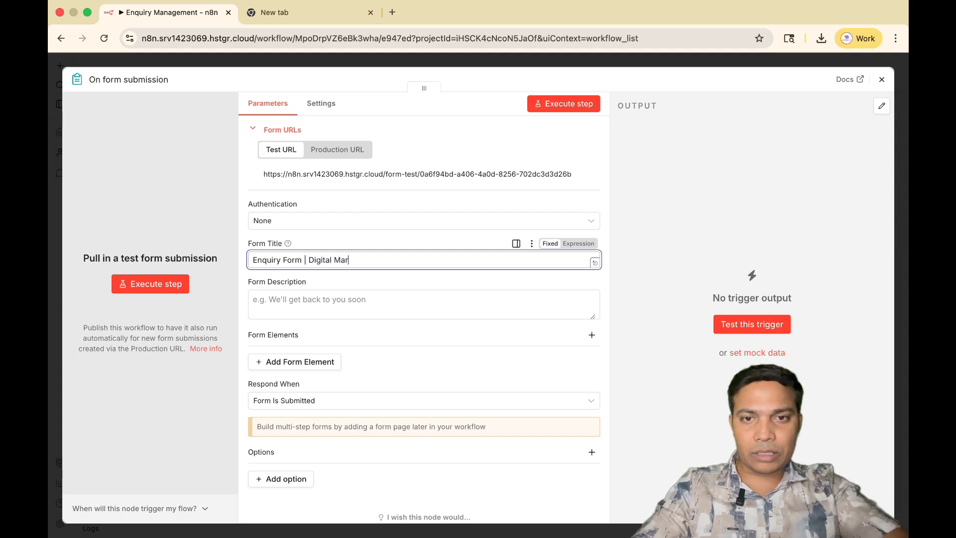
Enter the form description "Get a digital marketing quote in 24 hour.".
left_click(265, 304)
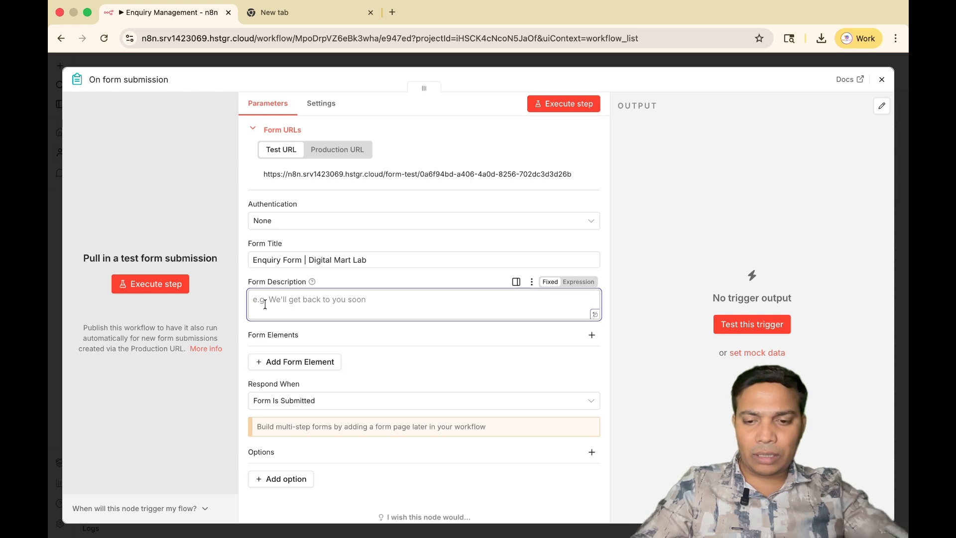
type("Get a di")
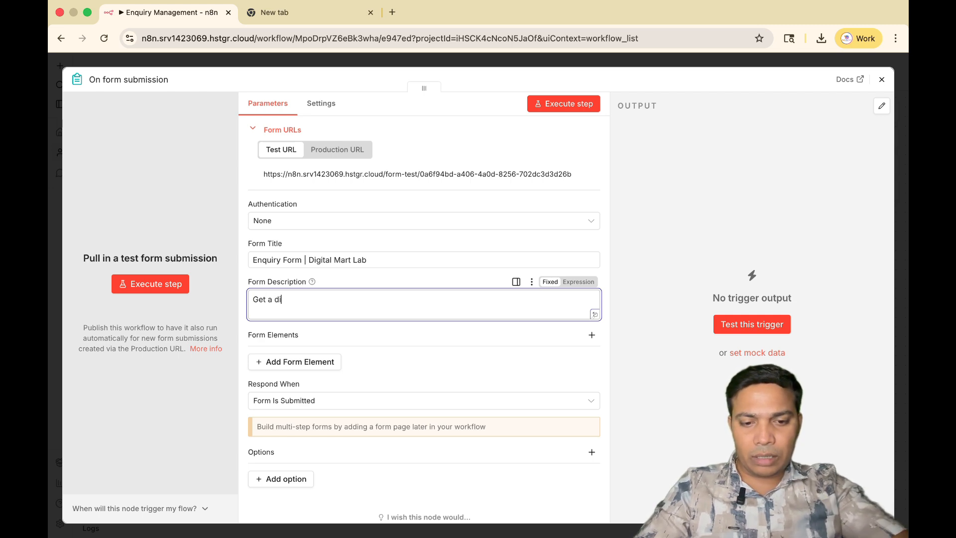
type("gital marketing quote in 30 min")
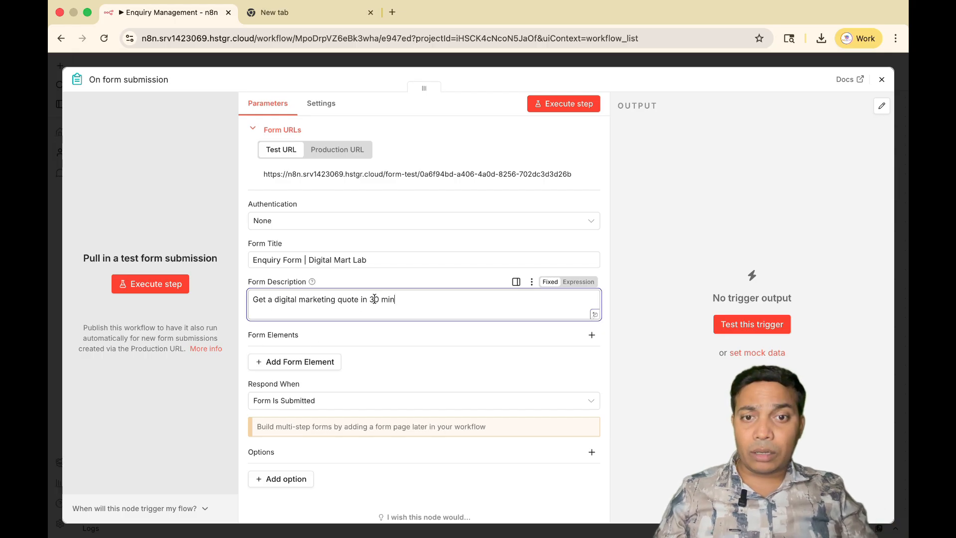
left_click_drag(370, 299, 395, 299)
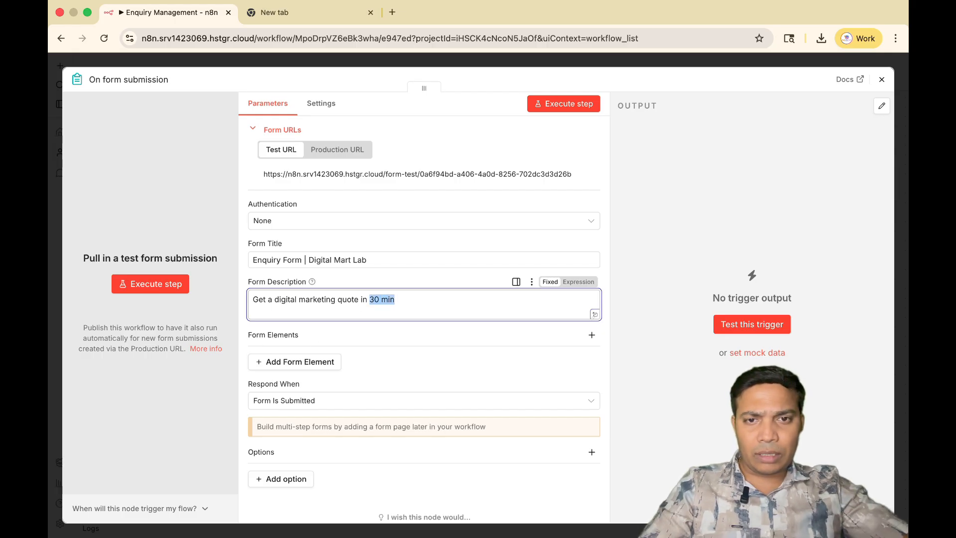
type("24")
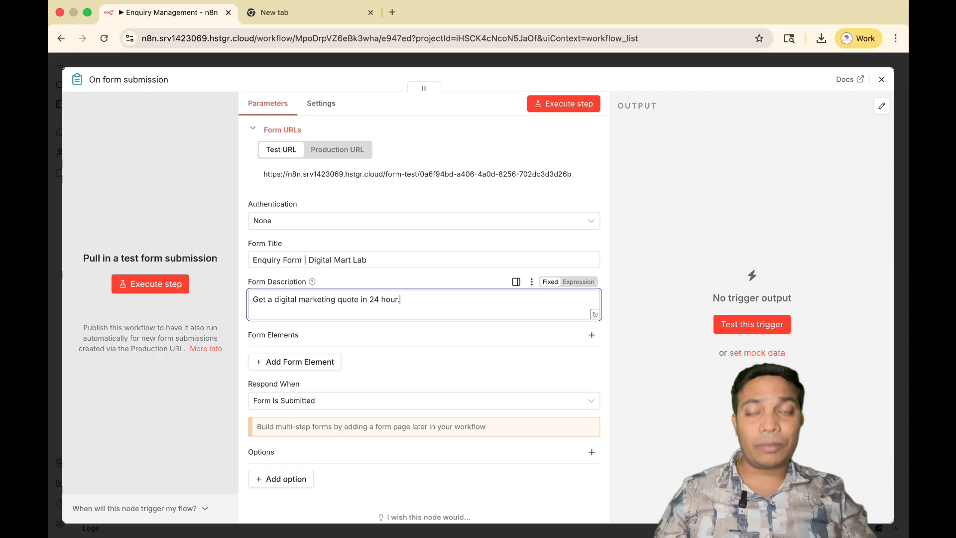
Add a first form element of type Text Input and label it "Full Name".
scroll(390, 372, "down", 1)
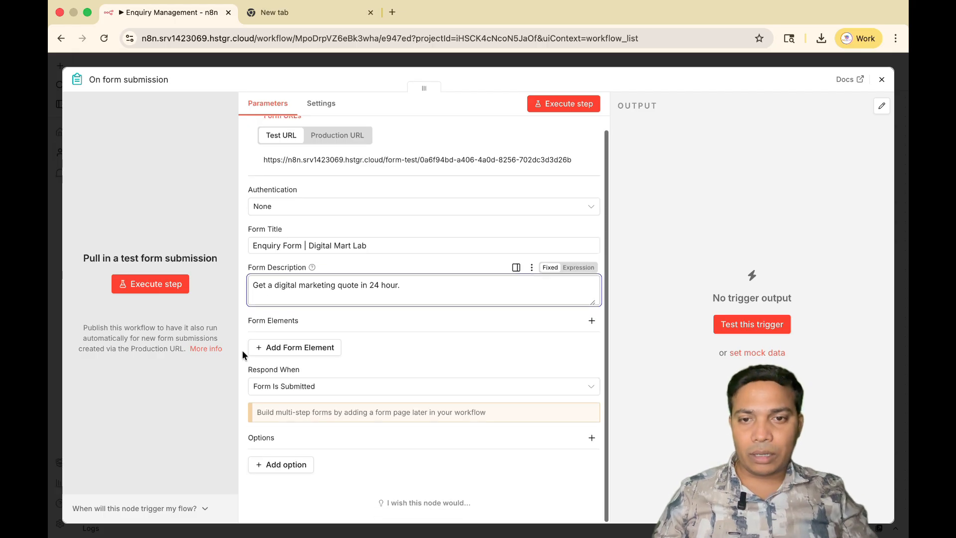
left_click(293, 351)
scroll(295, 344, "down", 2)
left_click(291, 339)
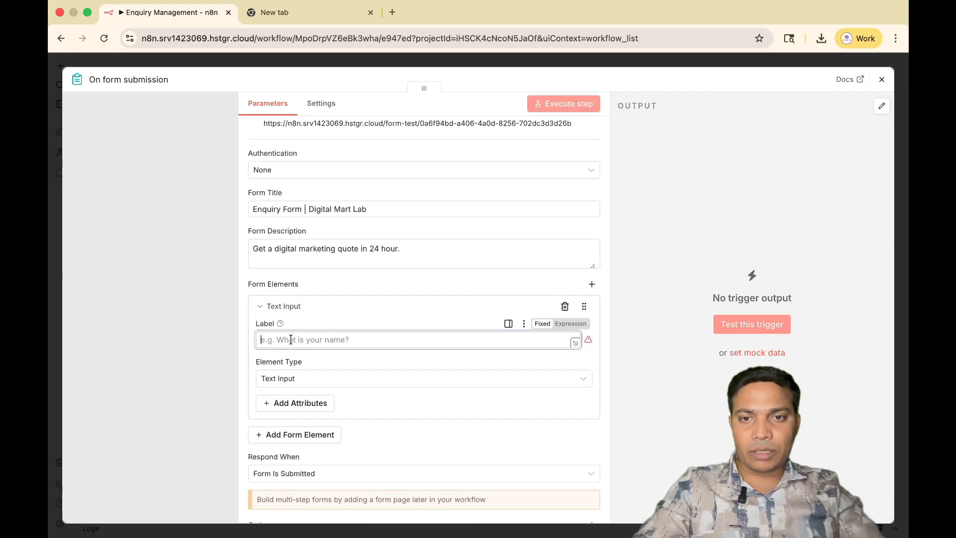
type("Full ")
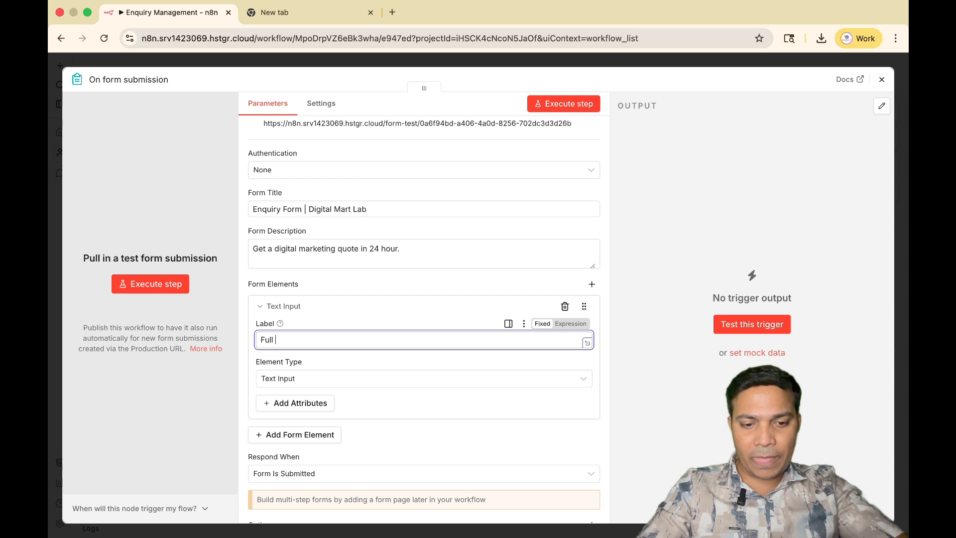
type("Name")
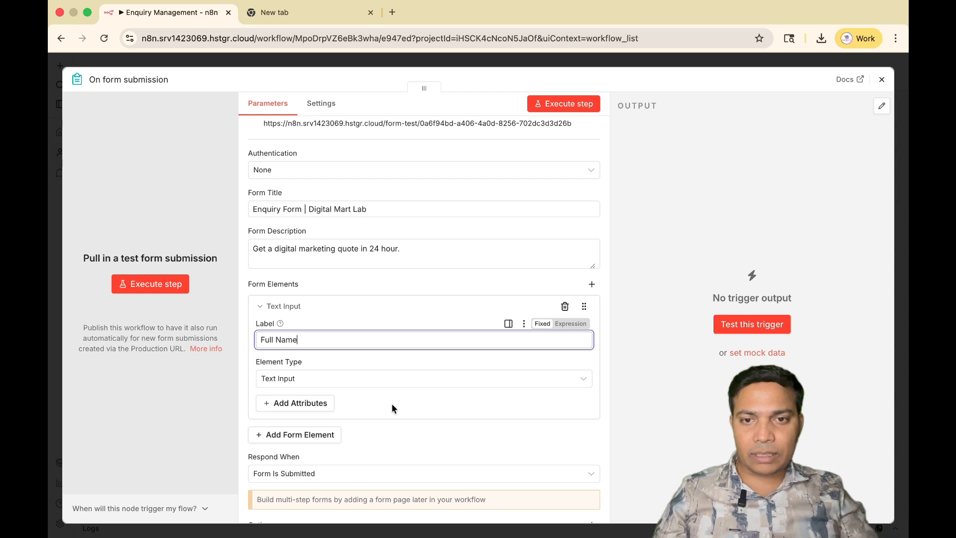
Add a second form element below Full Name and label it "Mobile Number".
scroll(391, 403, "down", 1)
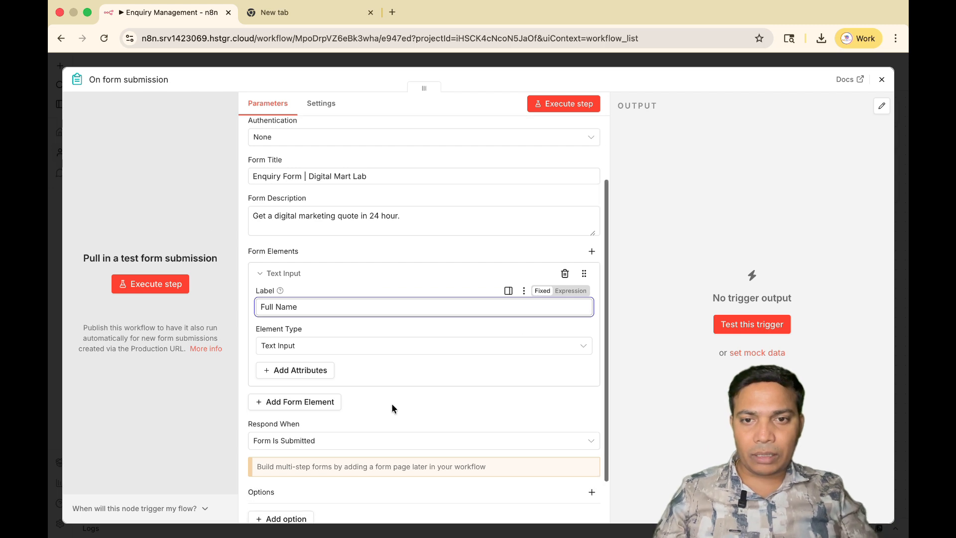
left_click(310, 402)
scroll(311, 408, "down", 1)
left_click(296, 381)
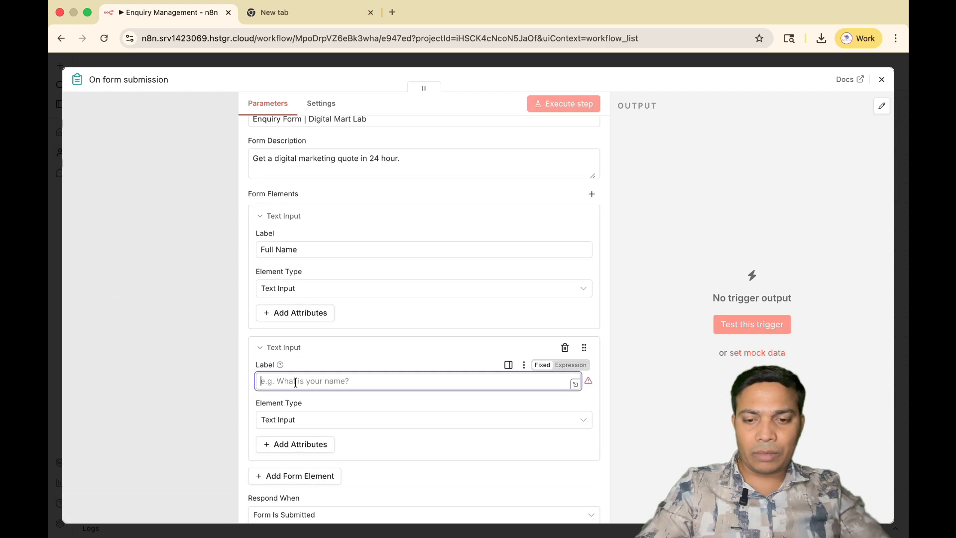
type("Mobile")
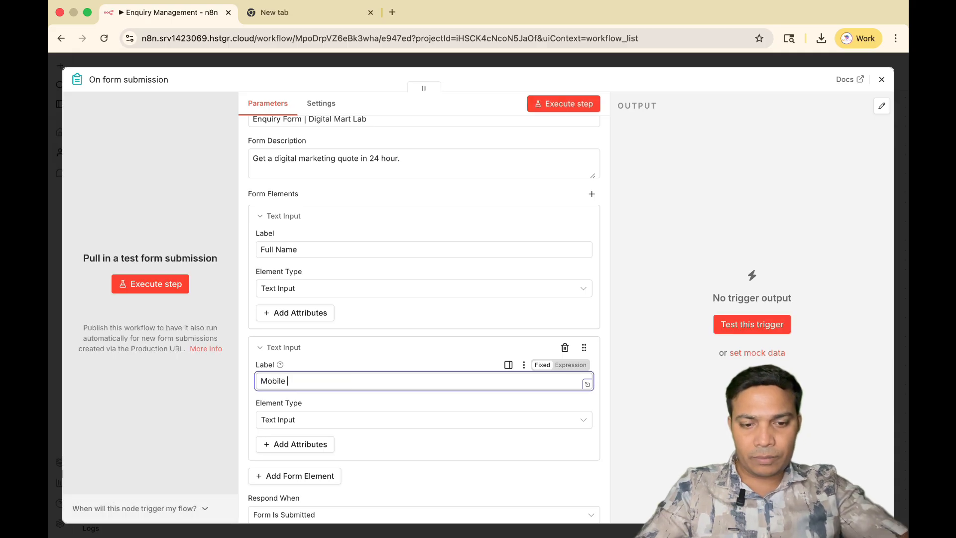
type(" Number")
Change the element type of the Mobile Number field to Number.
scroll(309, 338, "down", 2)
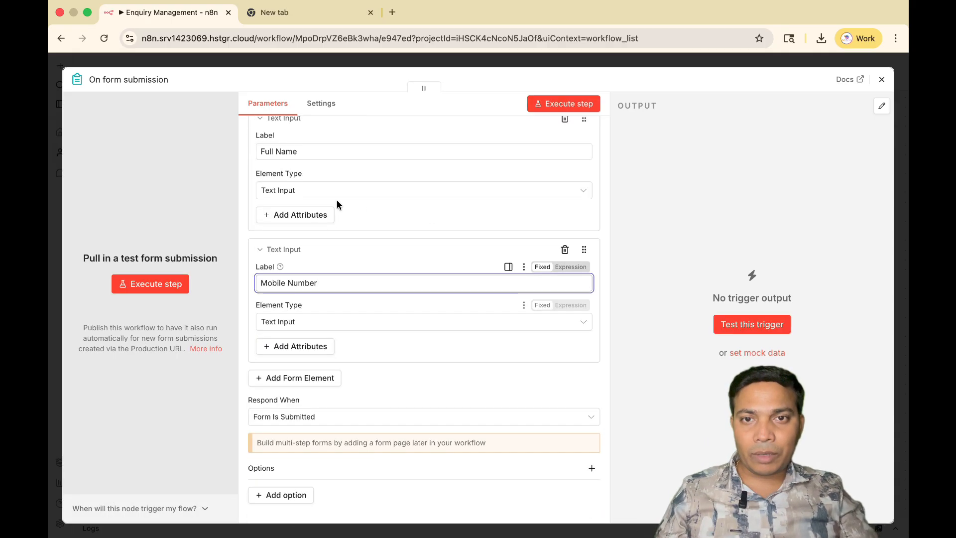
scroll(309, 235, "up", 1)
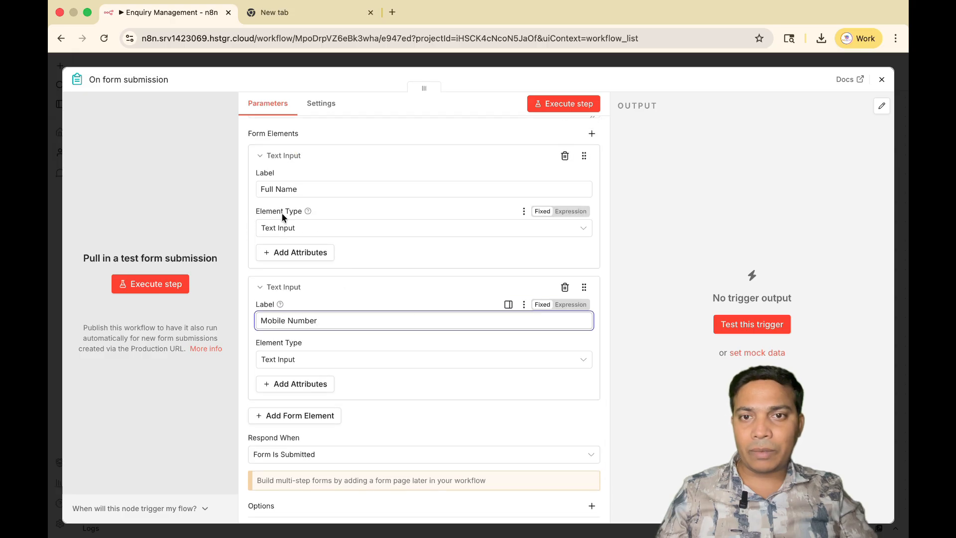
left_click(284, 359)
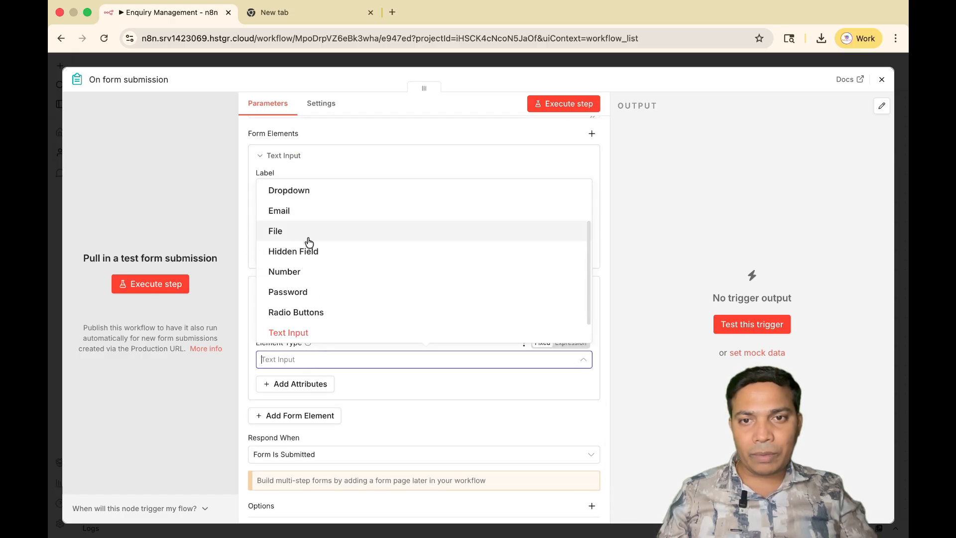
scroll(319, 302, "down", 1)
scroll(321, 303, "up", 4)
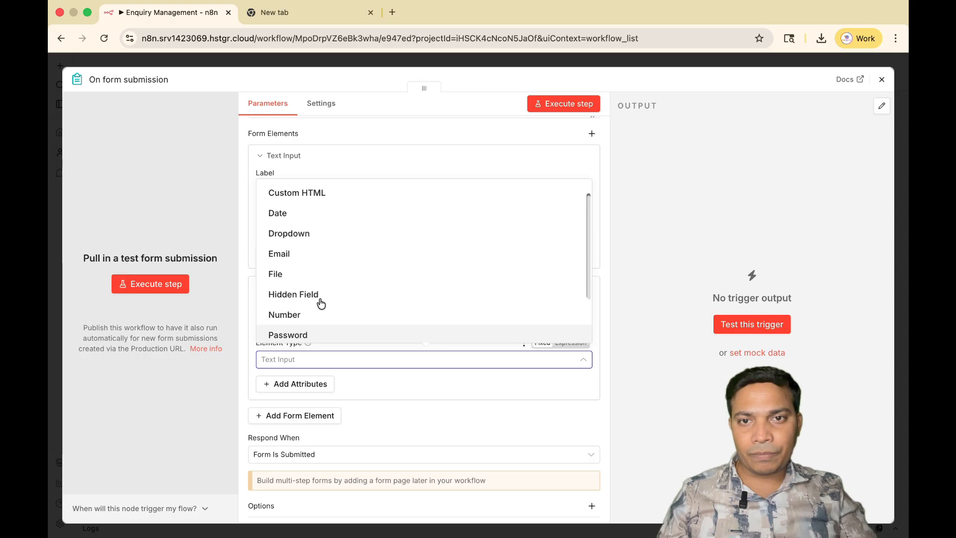
scroll(321, 303, "down", 1)
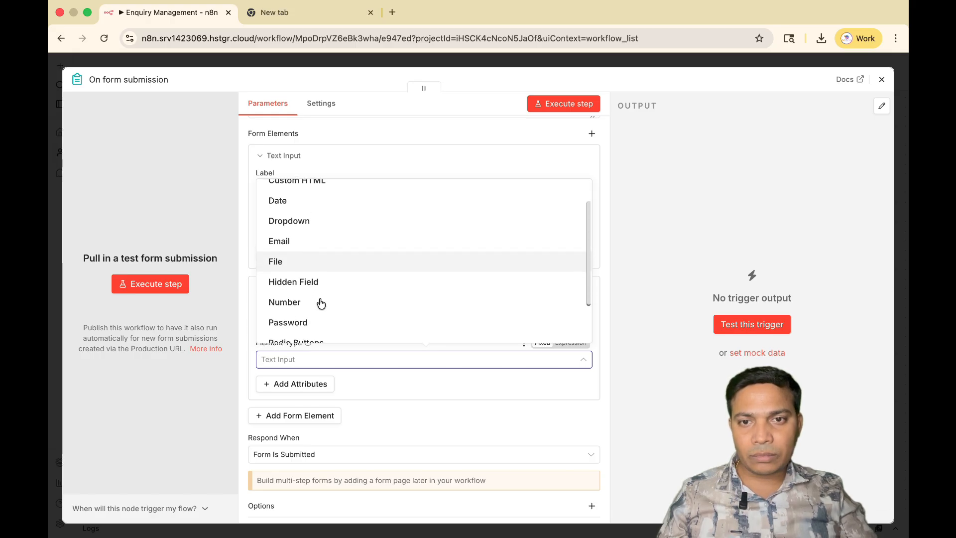
left_click(321, 303)
Add a third form element below Mobile Number and label it "Email id".
scroll(545, 388, "down", 2)
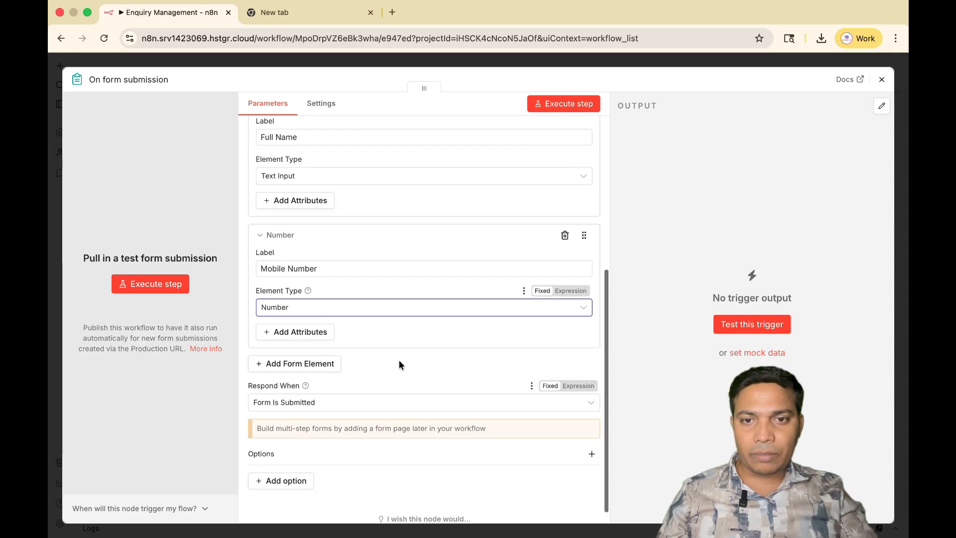
left_click(298, 365)
left_click(264, 399)
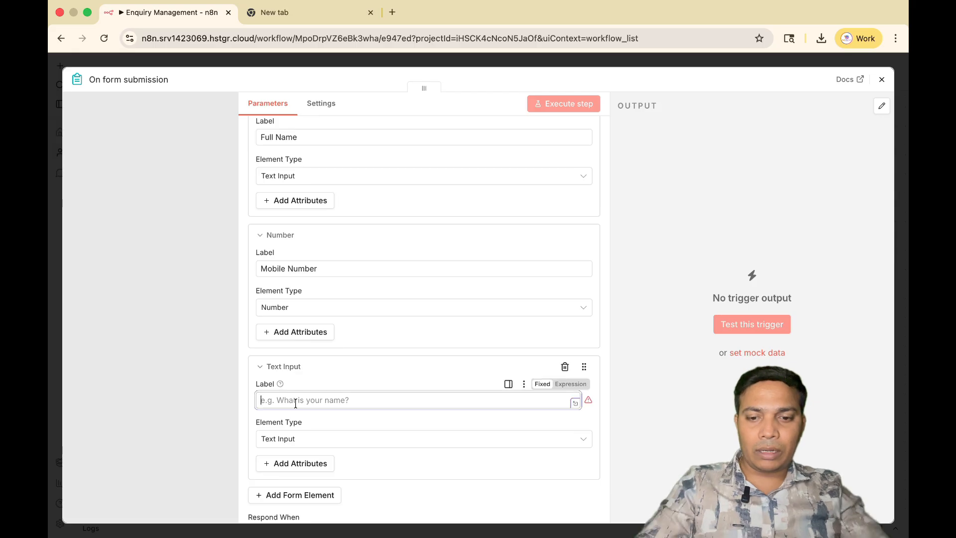
type("Email id")
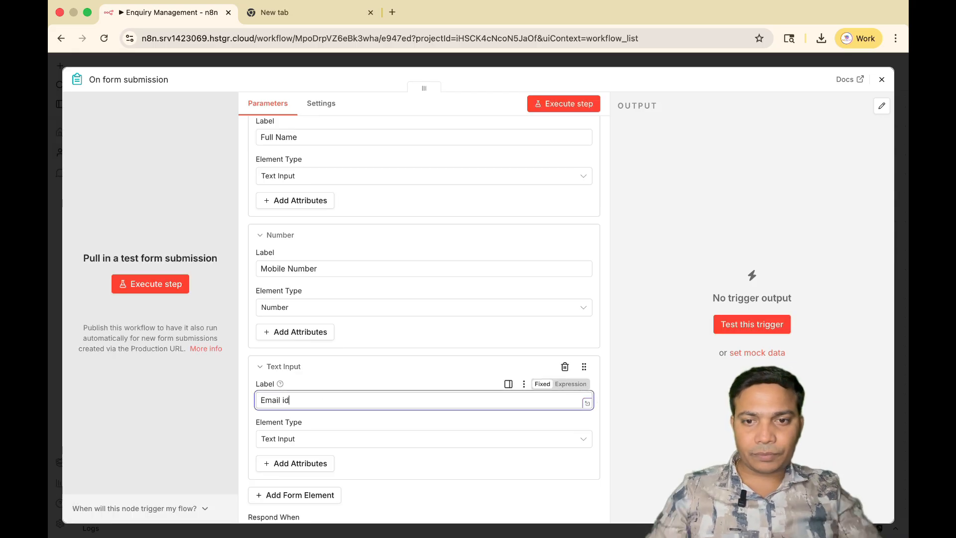
Change the element type of the Email id field to Email.
scroll(303, 396, "down", 2)
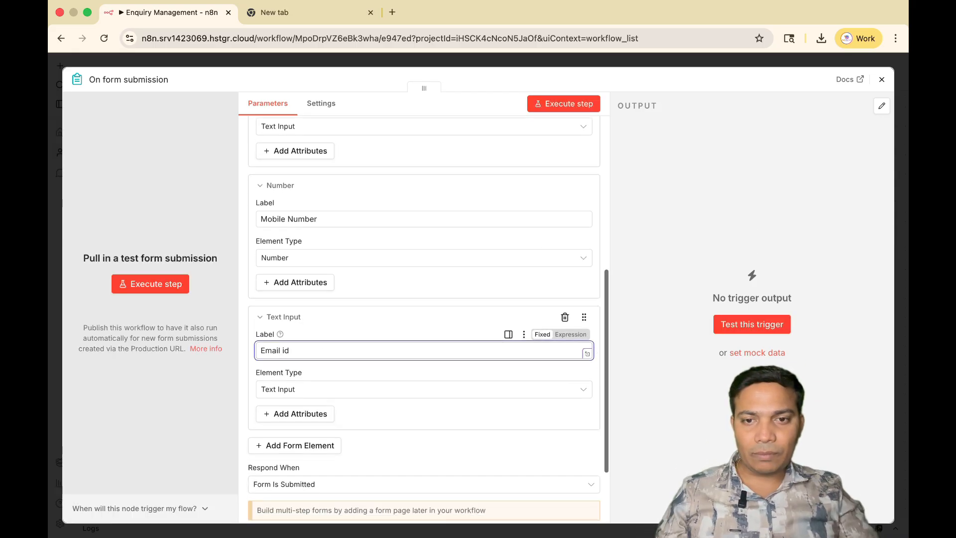
left_click(302, 390)
left_click(292, 241)
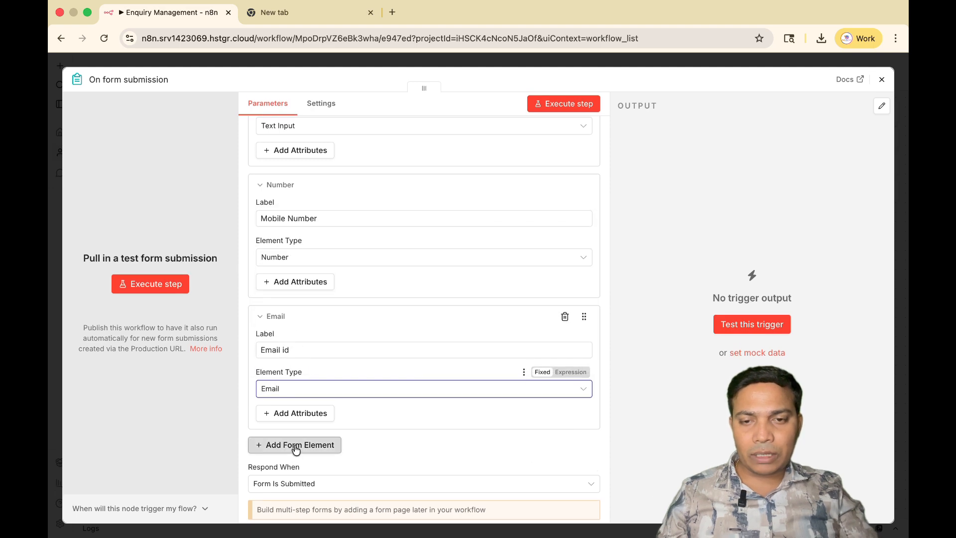
Add a fourth form element below Email id and label it "Choose services".
left_click(295, 441)
left_click(281, 319)
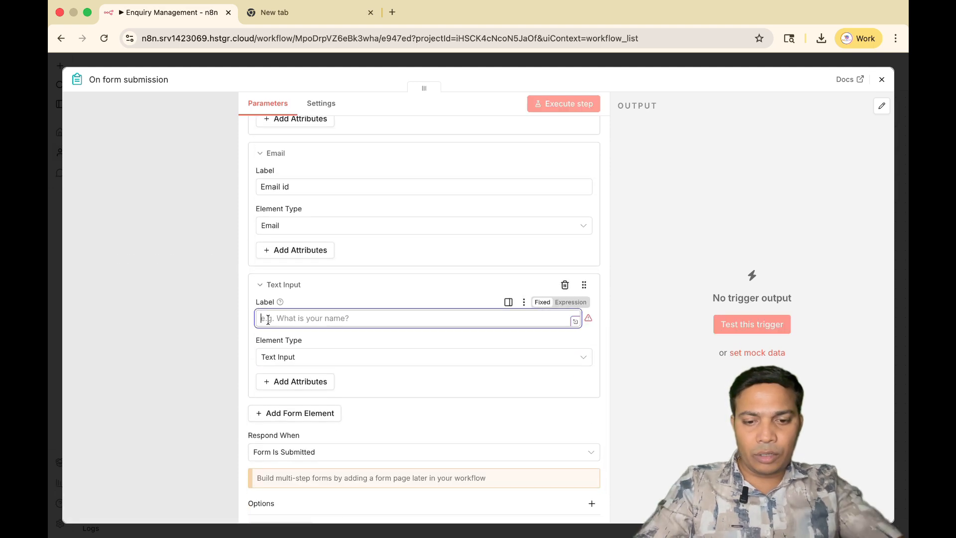
type("Choose ")
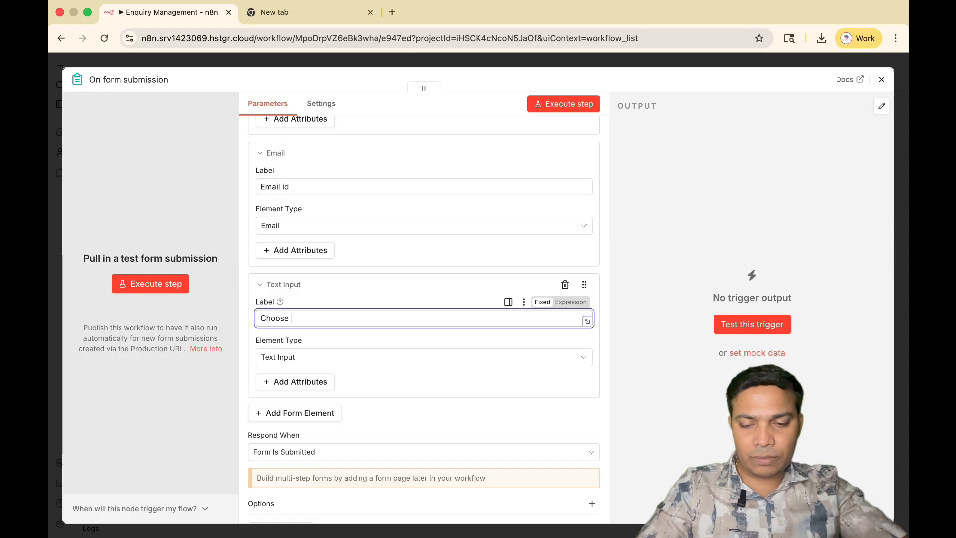
type("services")
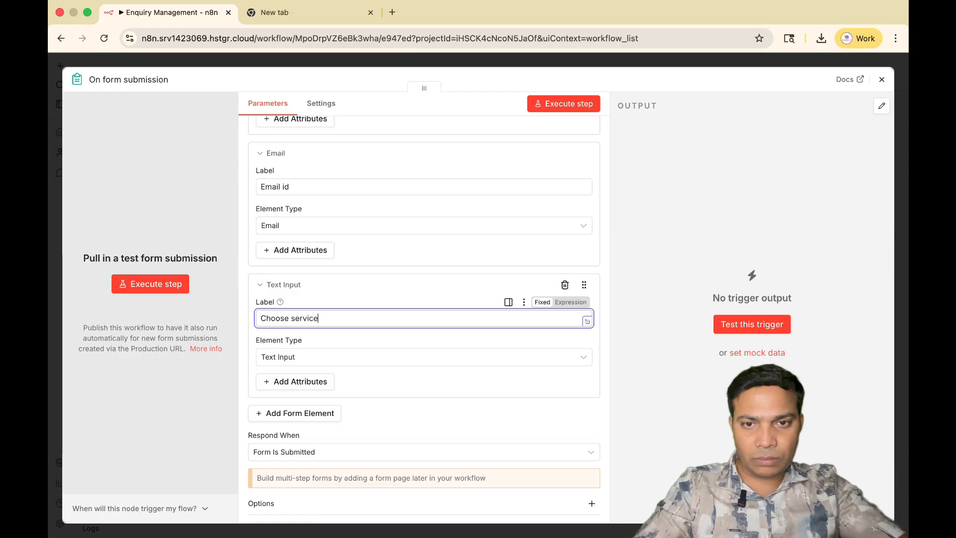
Change the element type of the Choose services field to Checkboxes.
left_click(374, 362)
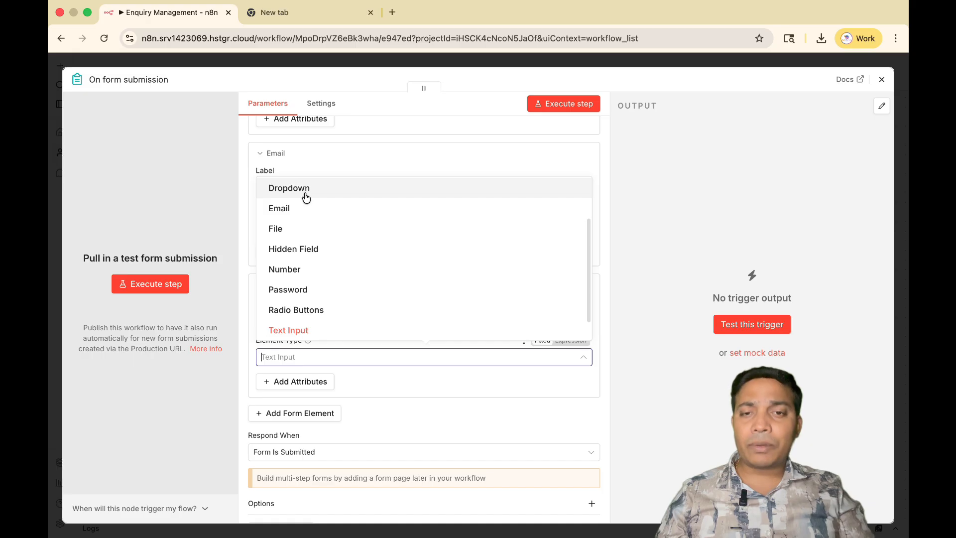
scroll(326, 221, "up", 2)
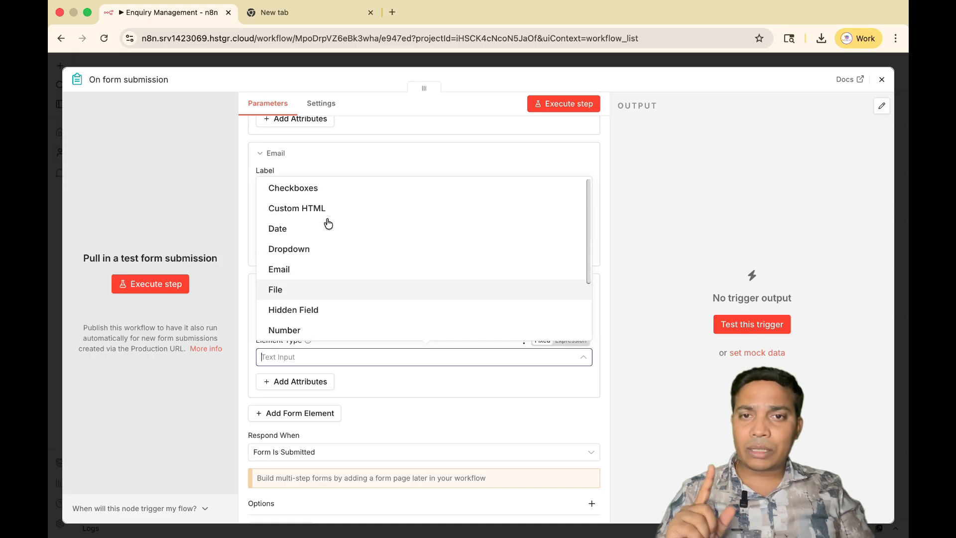
left_click(316, 188)
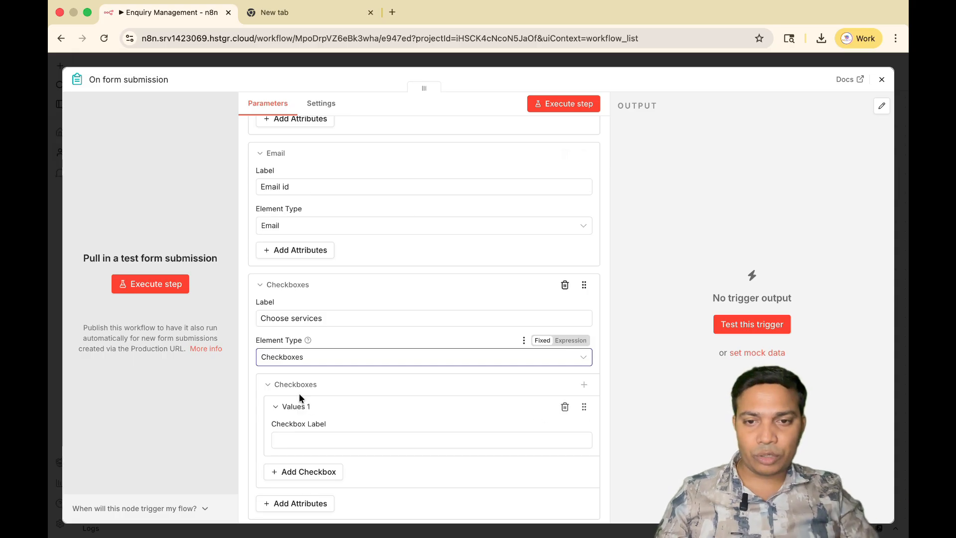
Label the first checkbox of the Choose services field "Website Design".
scroll(386, 393, "down", 4)
left_click(304, 341)
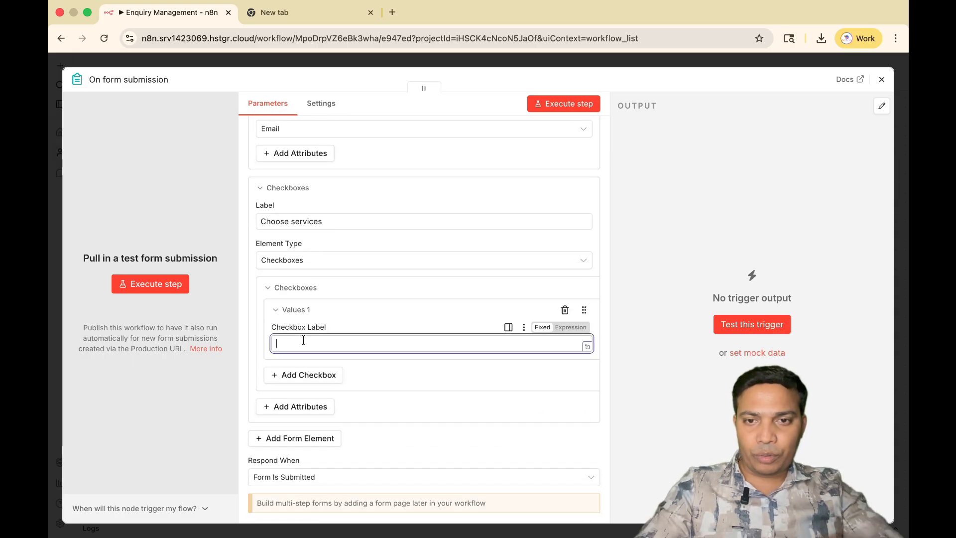
type("Website")
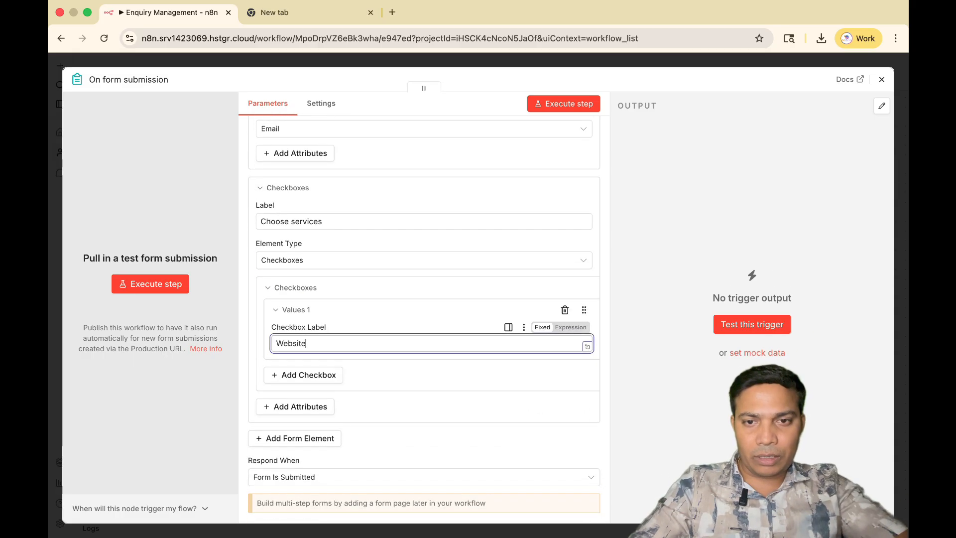
type(" Design")
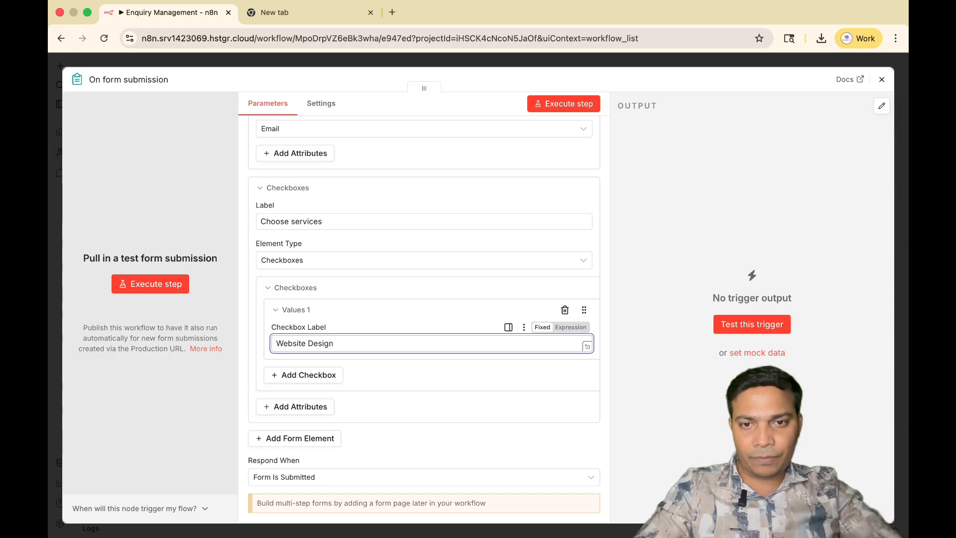
Add a second checkbox to the Choose services field and label it "SEO Services".
left_click(303, 375)
left_click(302, 412)
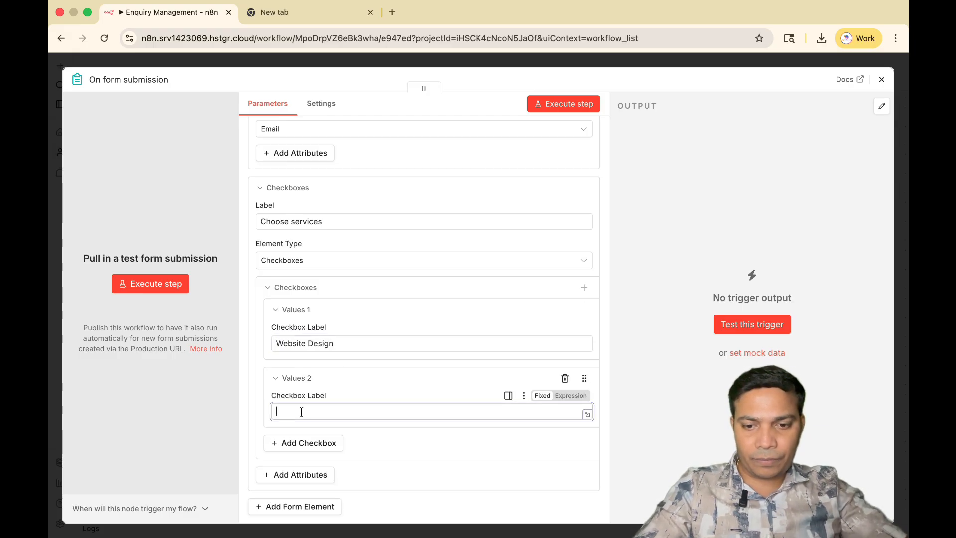
type("SEO Se")
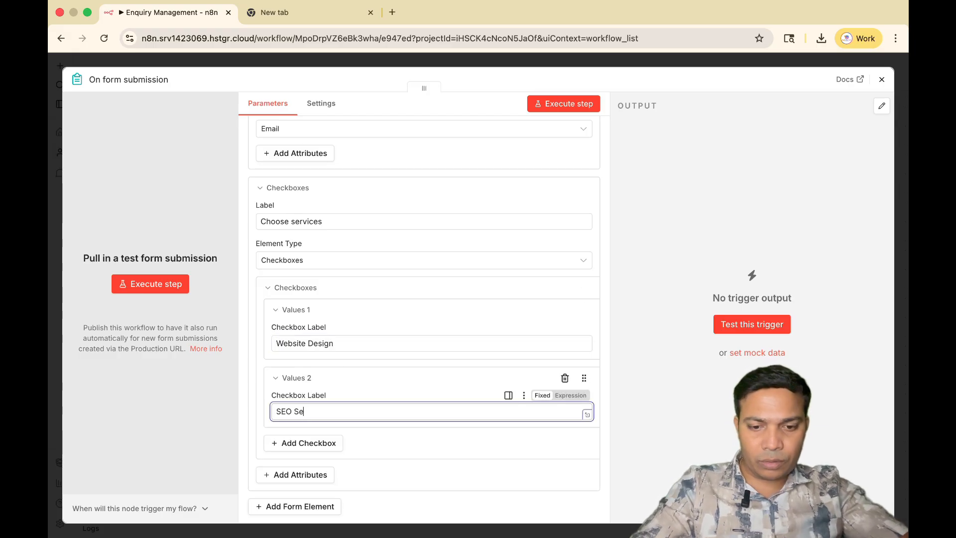
type("rvices")
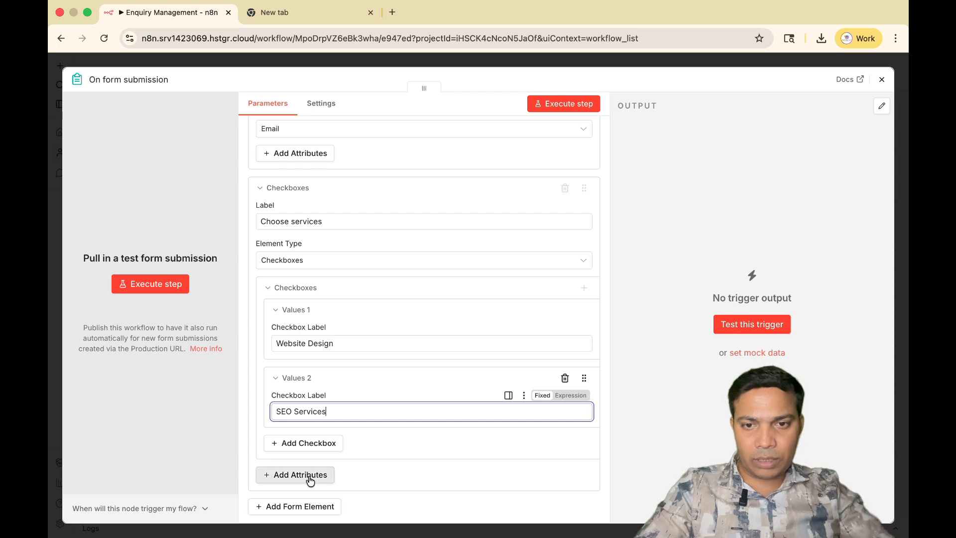
Add a third checkbox to the Choose services field and label it "Social Media Marketing".
left_click(310, 444)
scroll(312, 400, "down", 2)
left_click(305, 417)
type("S")
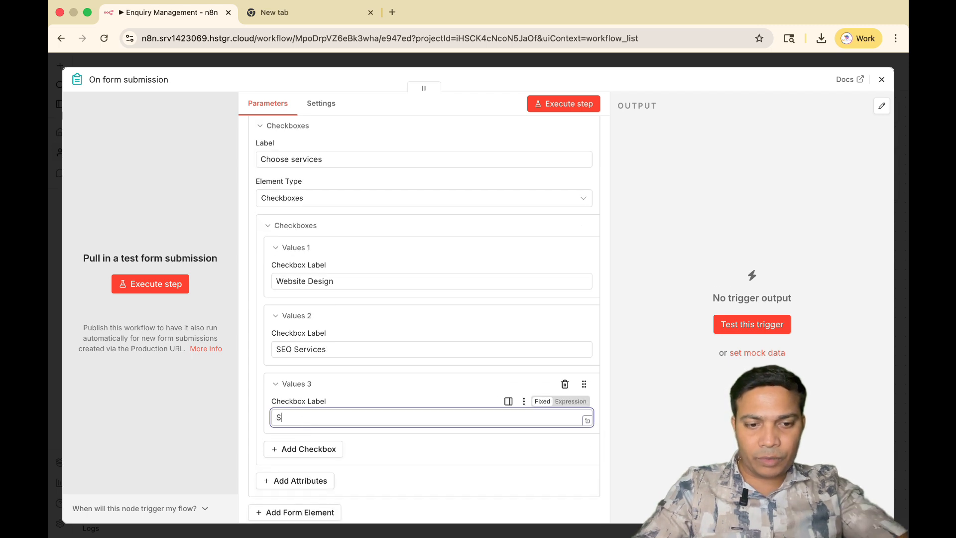
type("ocial Media")
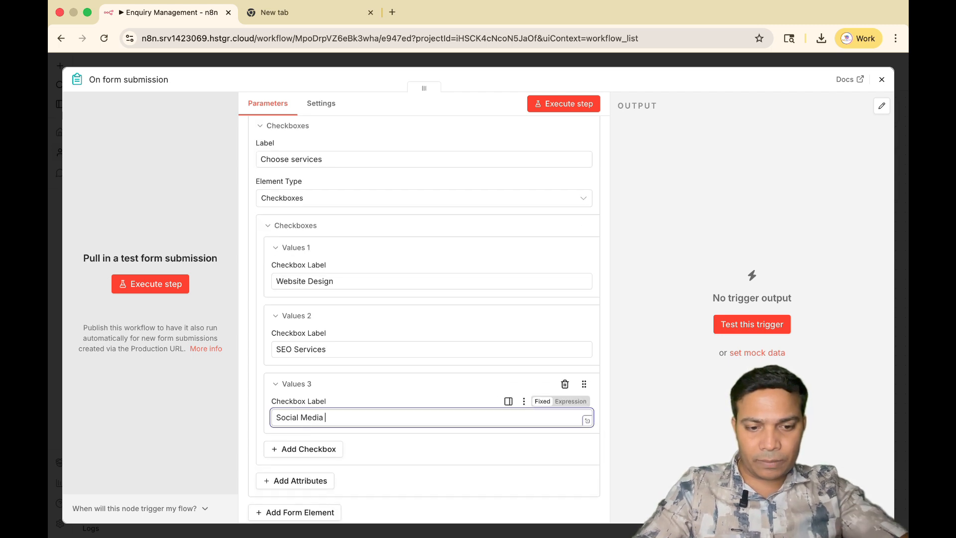
type(" Marketing")
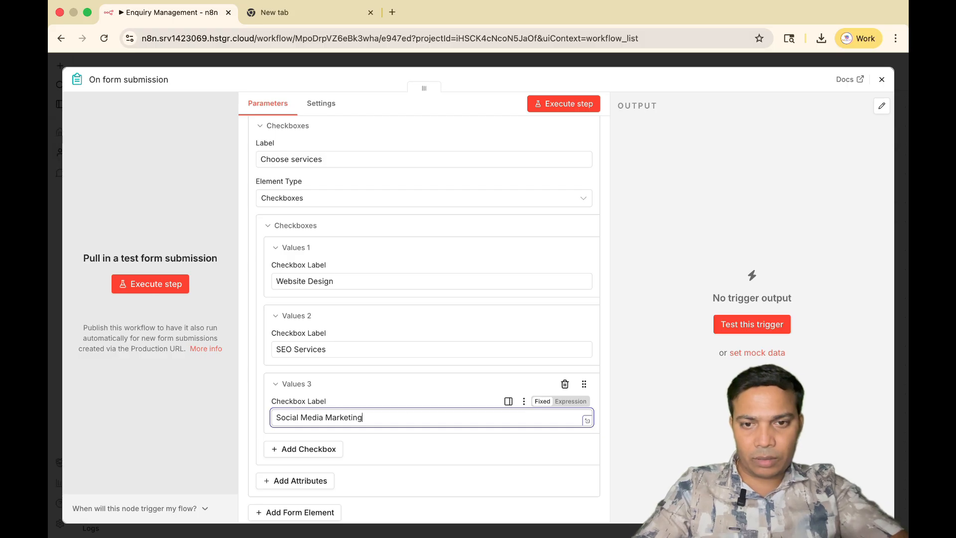
Add a fourth checkbox to the Choose services field and label it "Performance Marketing".
scroll(283, 389, "down", 3)
left_click(304, 374)
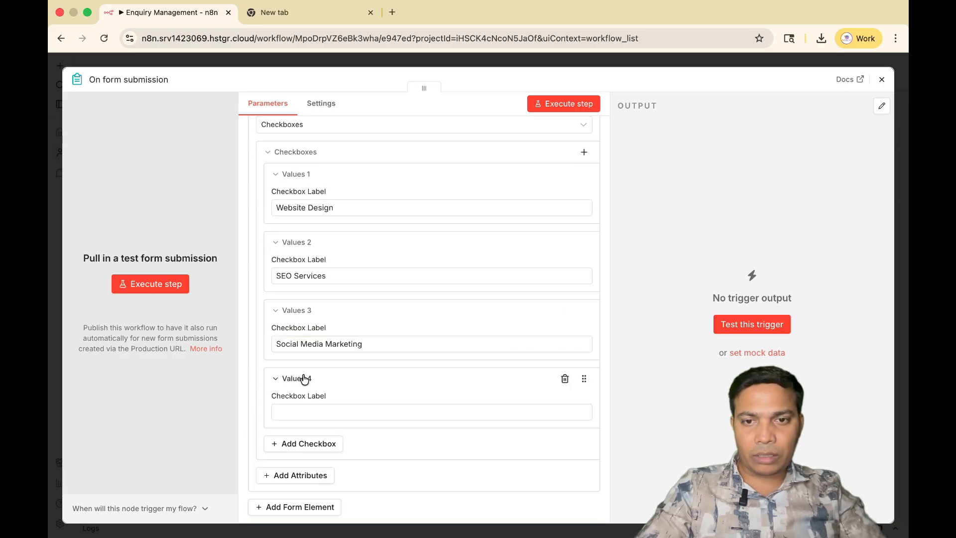
left_click(279, 412)
type("Perform")
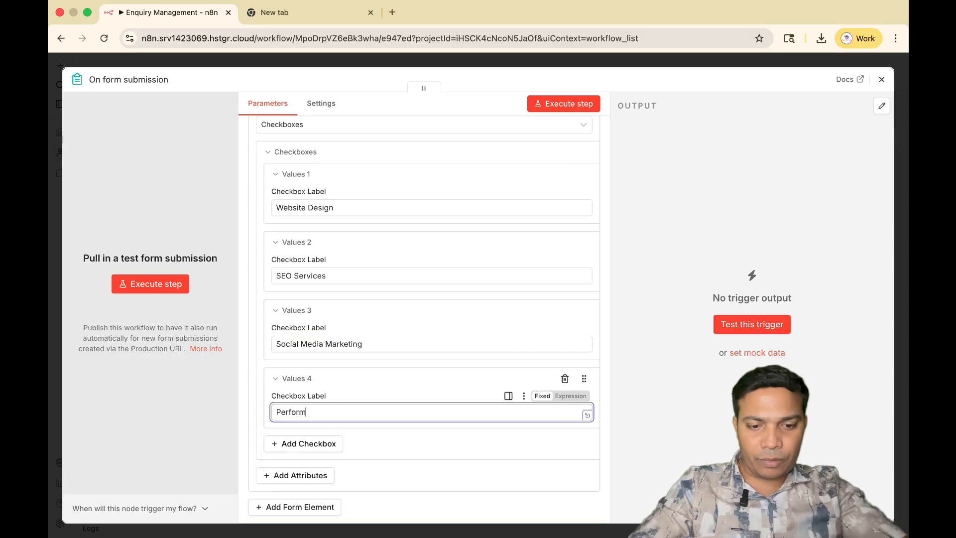
type("ance Marketing")
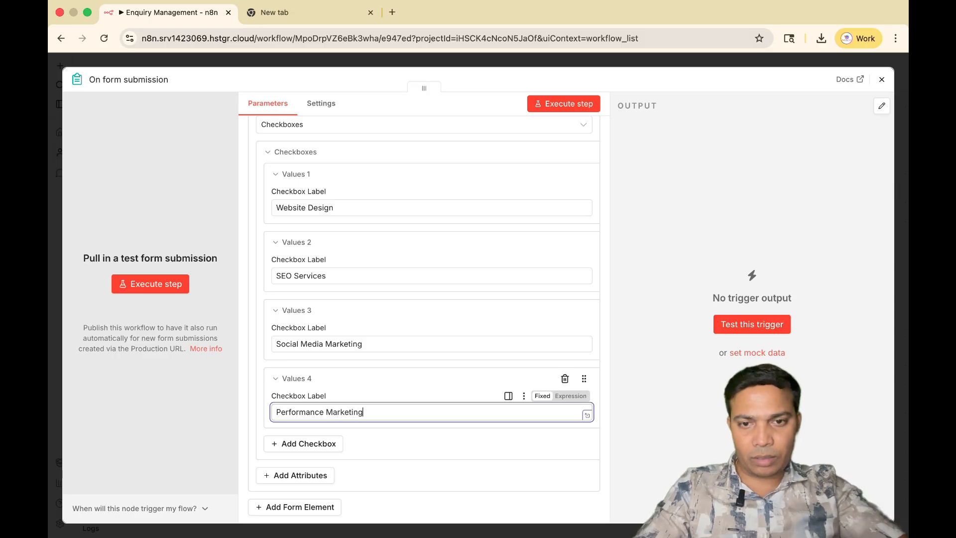
Add a fifth checkbox labelled "Ai Marketing" to the Choose services field and delete the surplus empty checkbox below it.
scroll(304, 413, "down", 1)
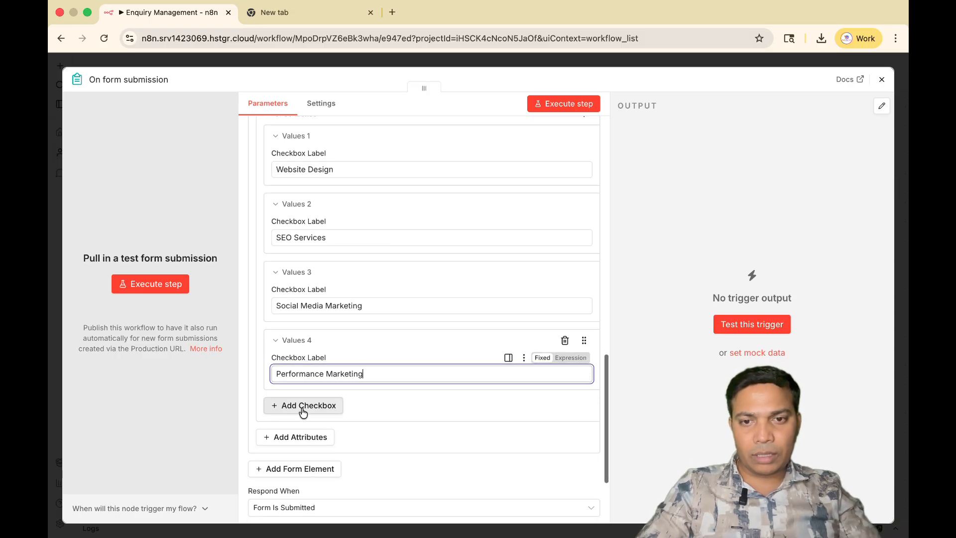
left_click(304, 405)
key("Return")
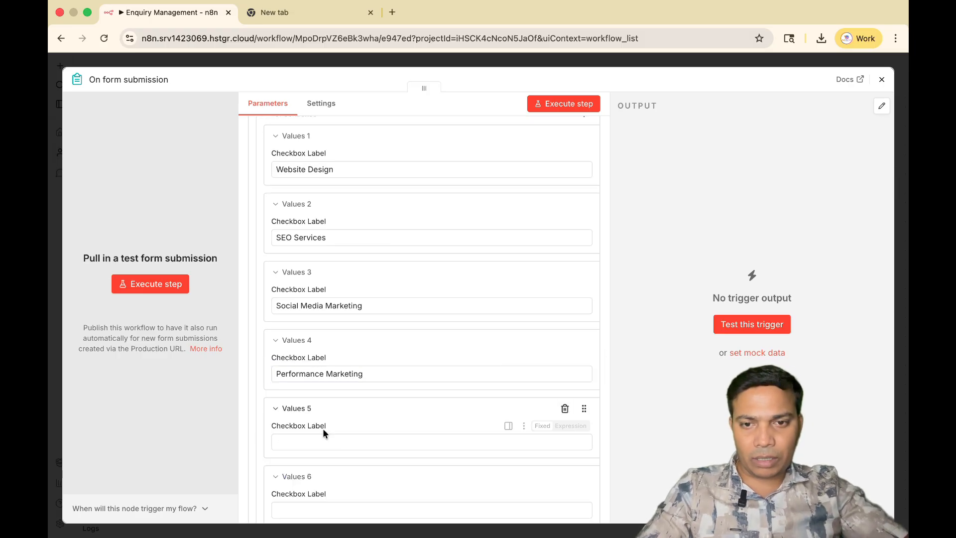
left_click(318, 441)
type("Ai ")
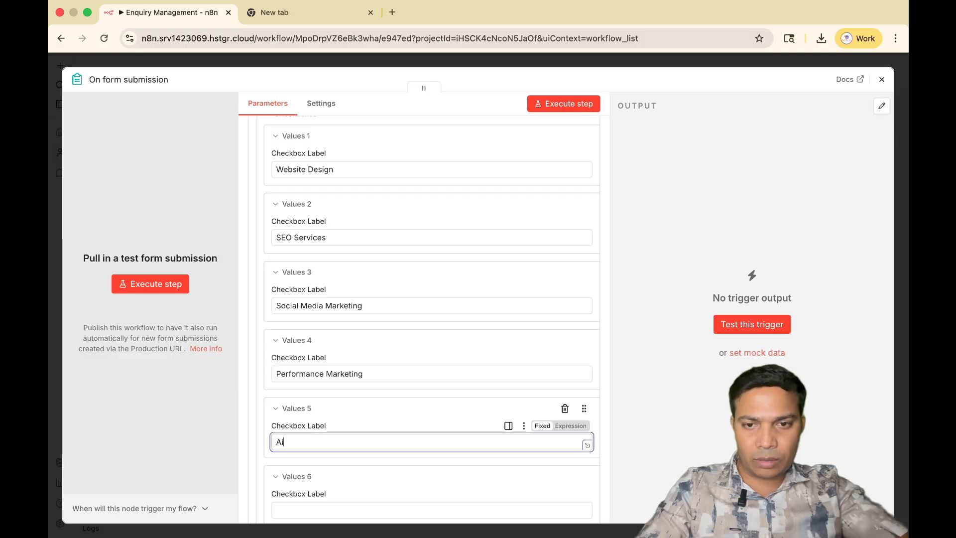
type("Marketi")
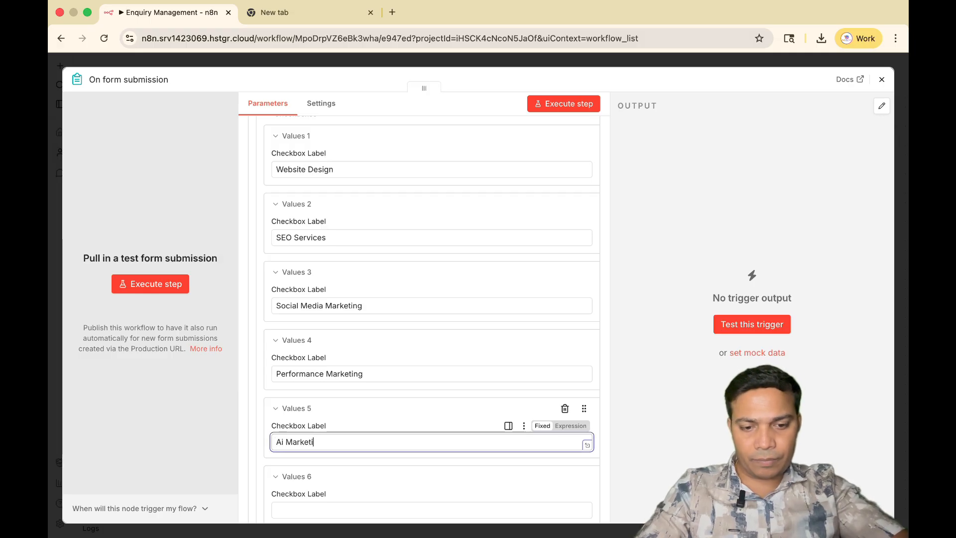
type("ng")
scroll(442, 386, "down", 4)
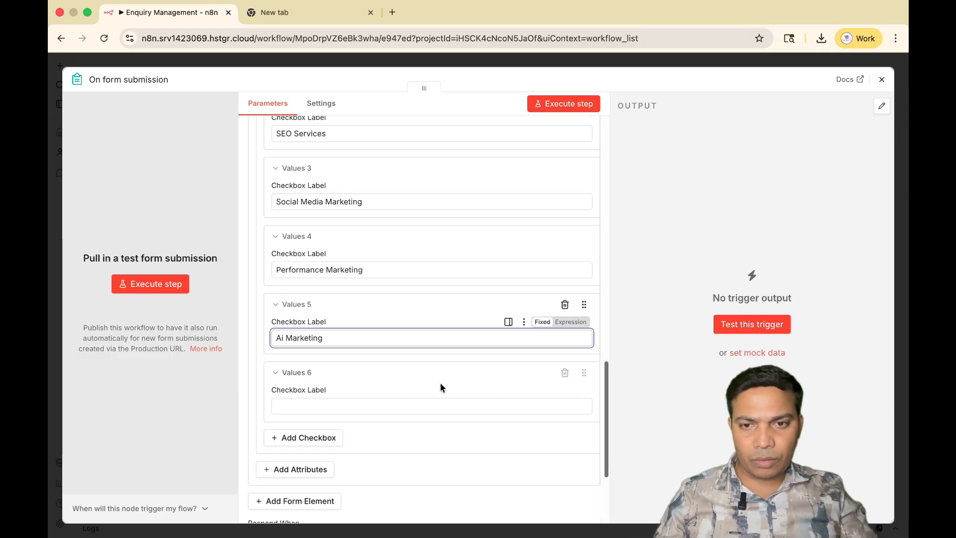
left_click(566, 374)
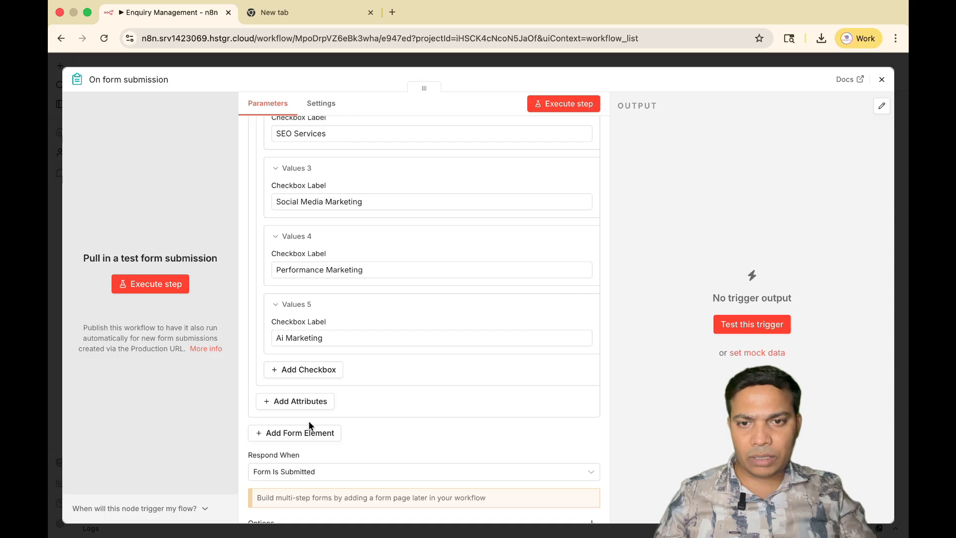
Execute the On form submission trigger step to open the test version of the form.
scroll(369, 406, "down", 2)
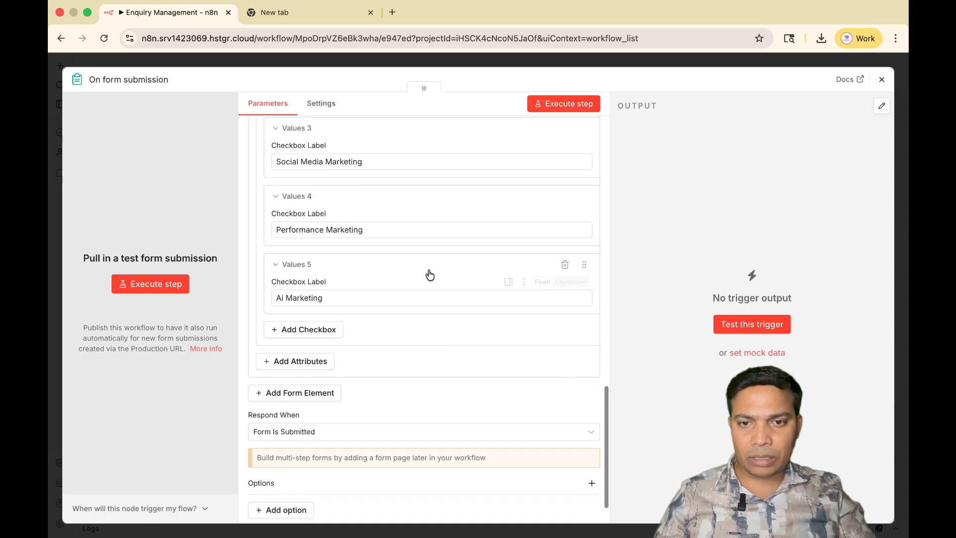
scroll(306, 369, "down", 1)
left_click(556, 104)
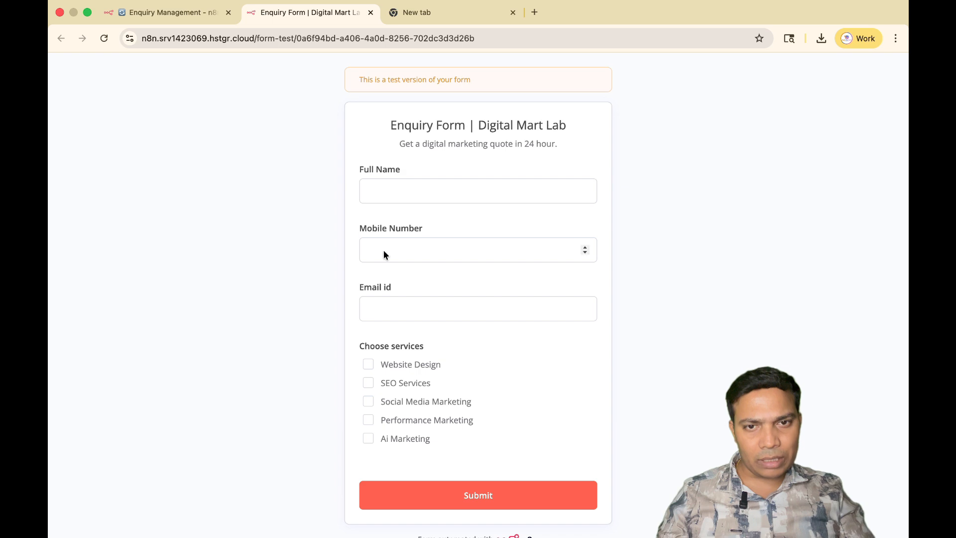
Fill in the test enquiry form with the customer's full name, mobile number and email address.
left_click(421, 190)
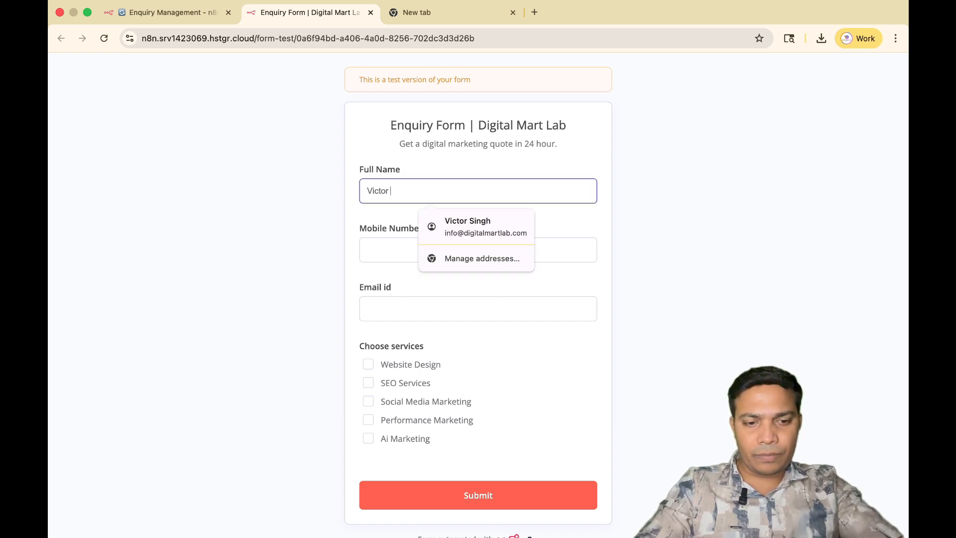
left_click(384, 261)
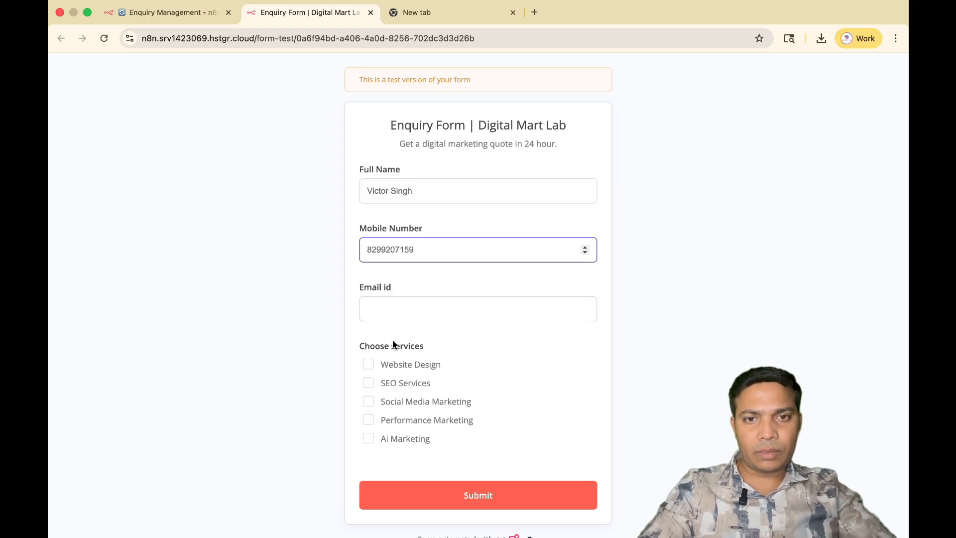
left_click(389, 311)
type("in")
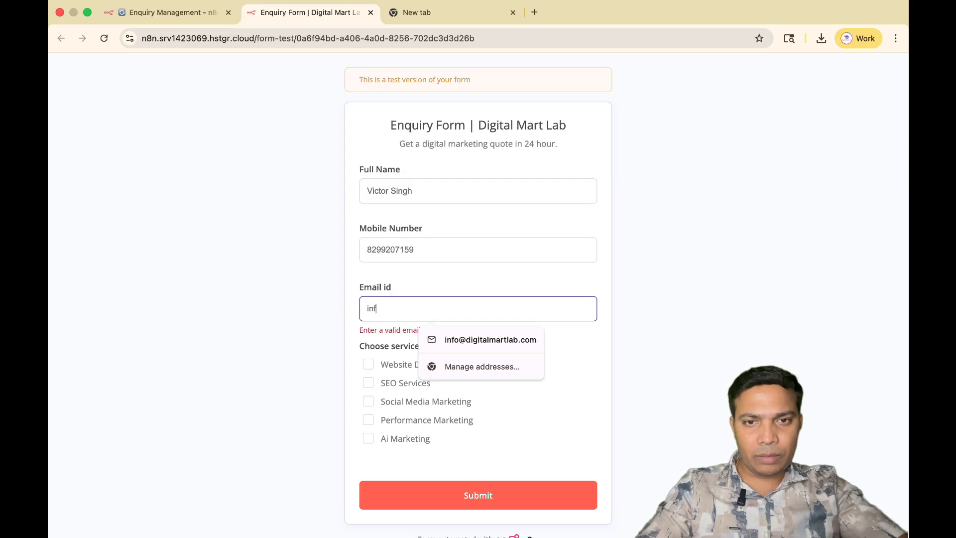
type("f")
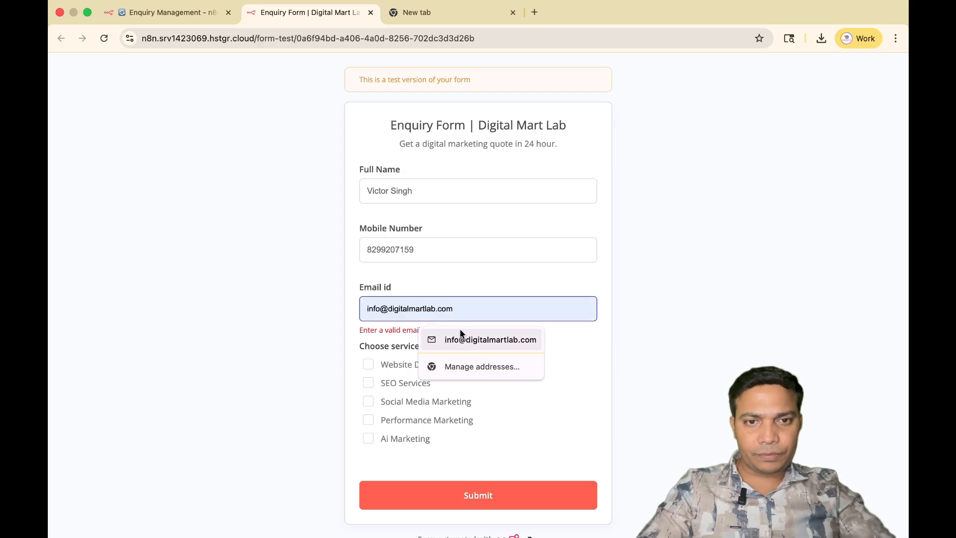
left_click(461, 345)
Select Website Design and SEO Services under Choose services in the test enquiry form.
scroll(632, 385, "down", 1)
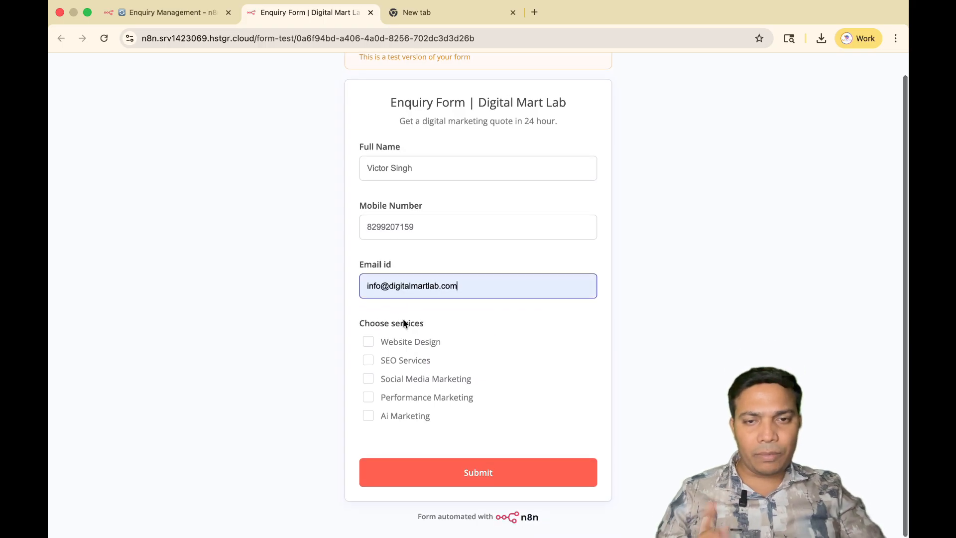
left_click(411, 352)
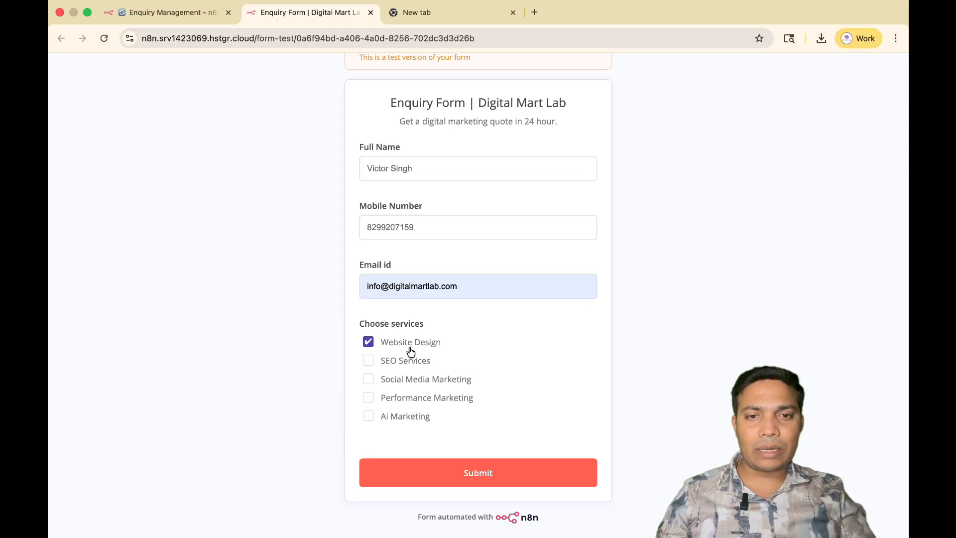
left_click(402, 364)
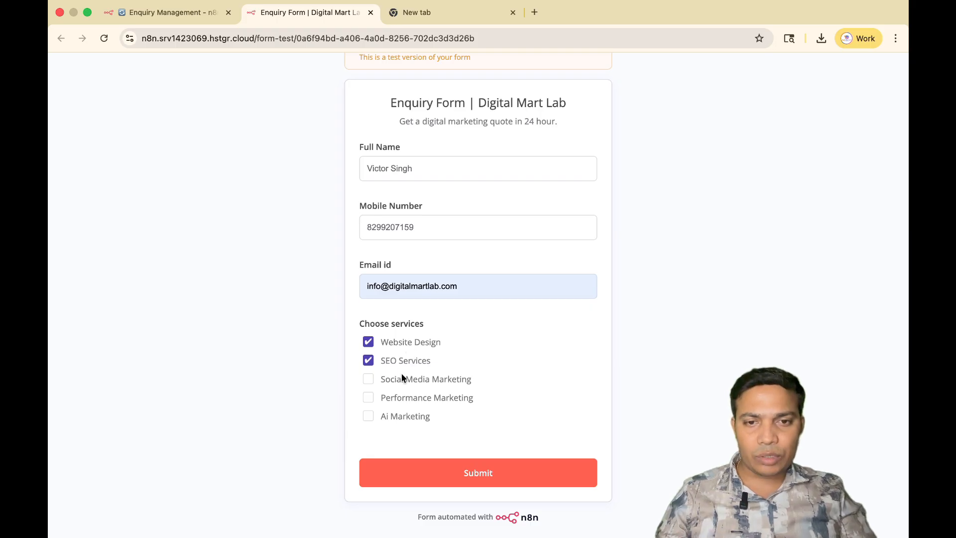
Select Ai Marketing as a further service in the test enquiry form and submit the form.
left_click(392, 421)
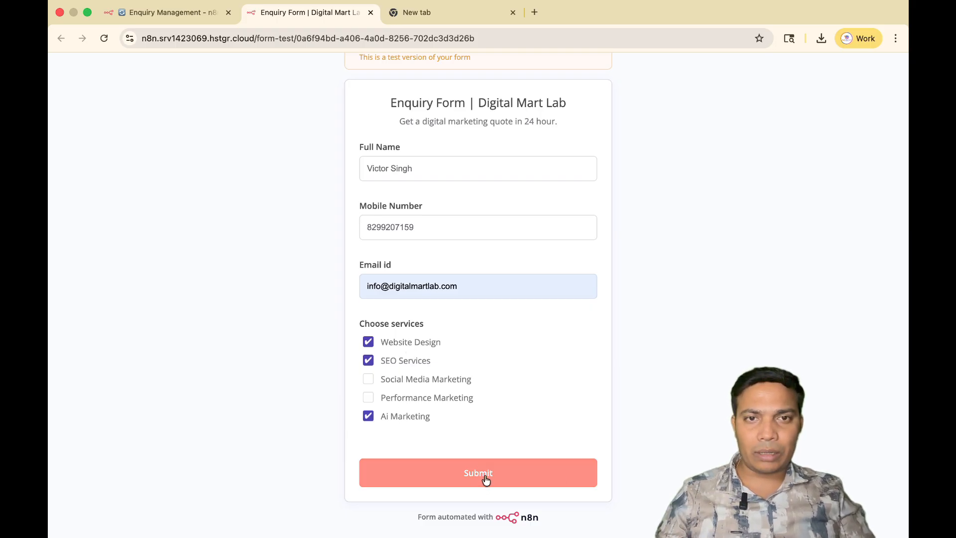
left_click(468, 474)
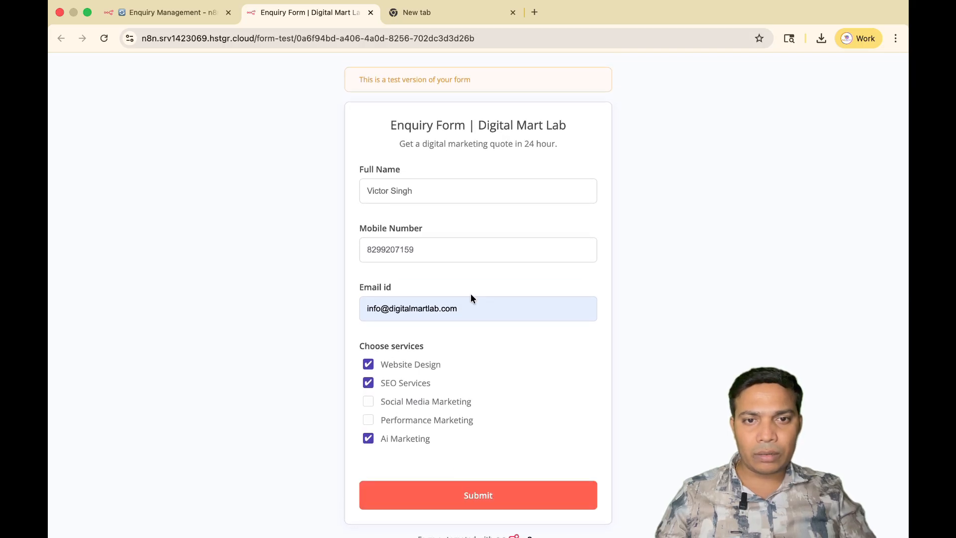
left_click(471, 309)
left_click(666, 395)
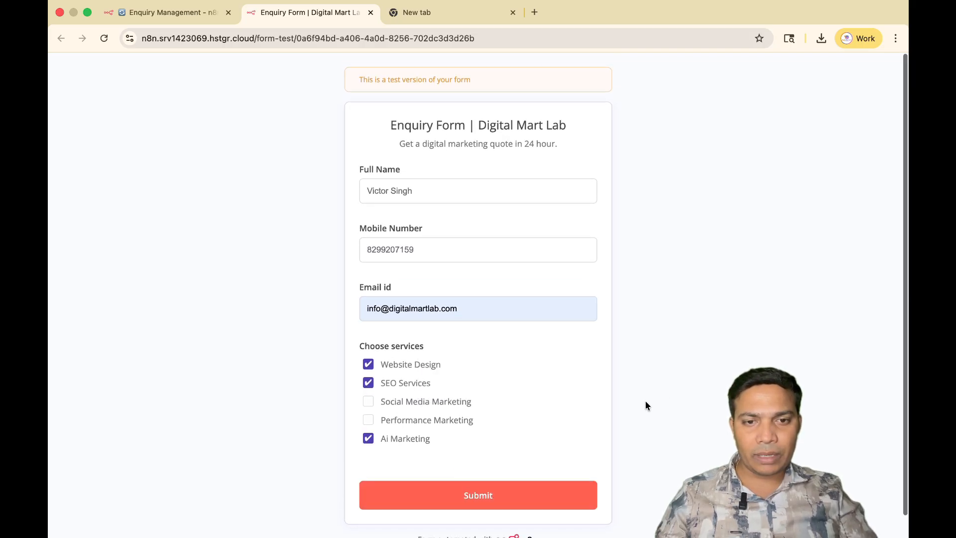
scroll(522, 425, "down", 1)
left_click(471, 471)
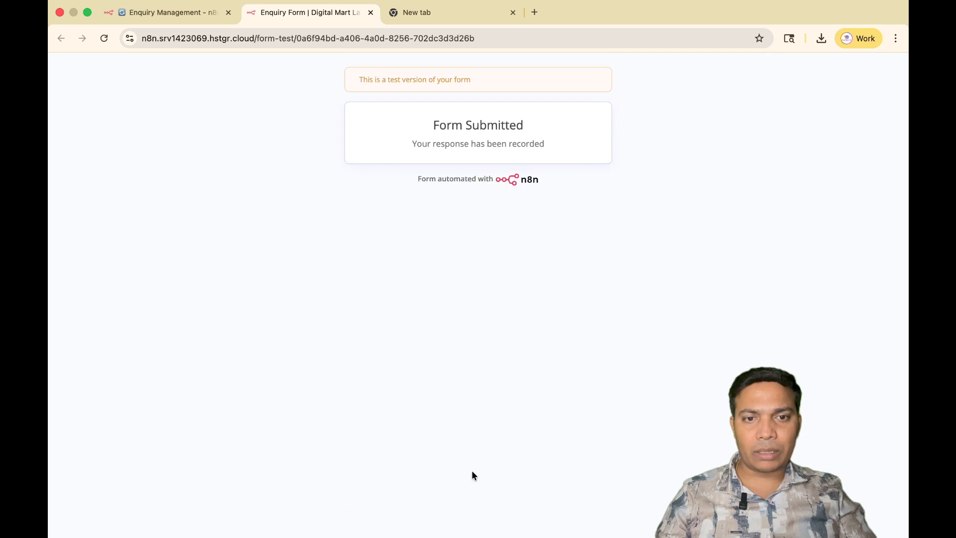
Examine the submitted enquiry data in the On form submission output in table, schema and JSON views, then close the node.
left_click(167, 10)
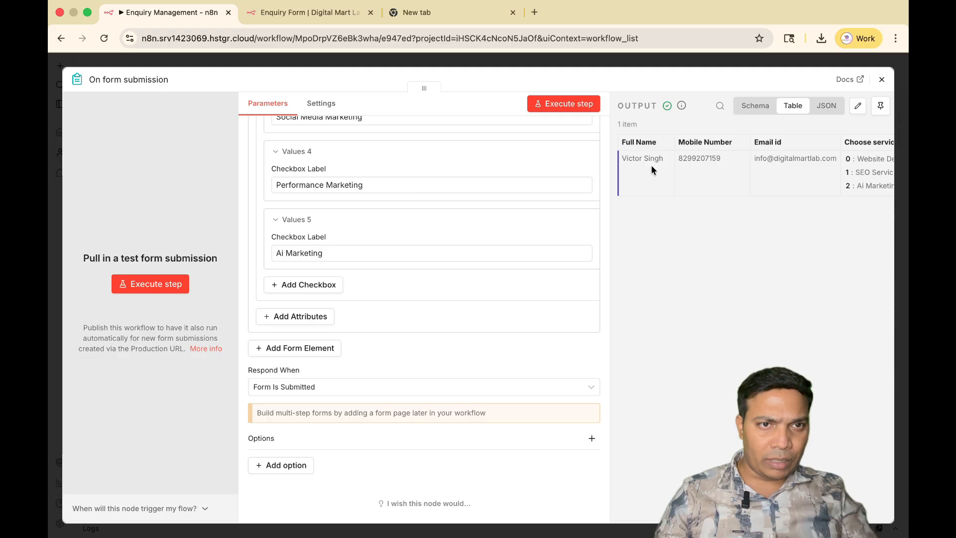
scroll(656, 165, "right", 3)
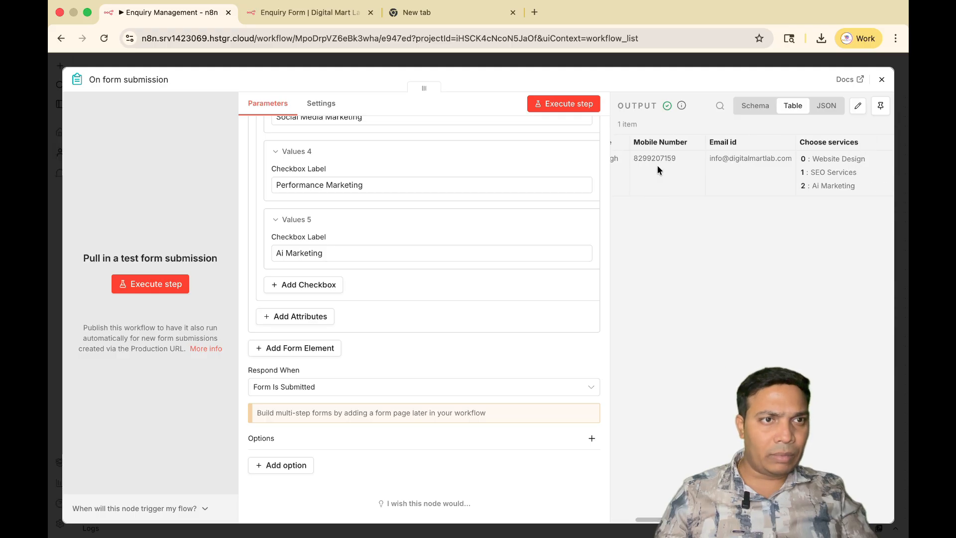
scroll(749, 162, "right", 1)
scroll(749, 162, "right", 5)
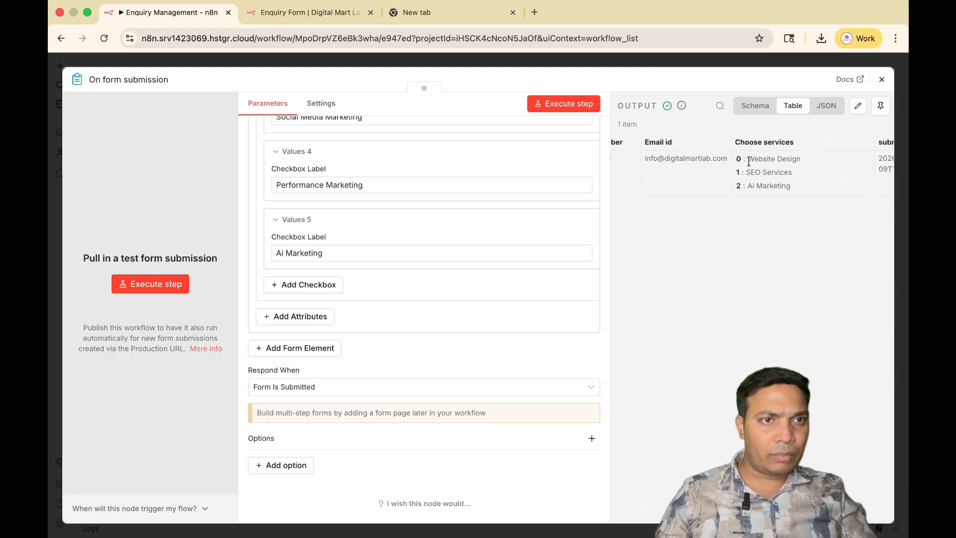
scroll(749, 159, "left", 8)
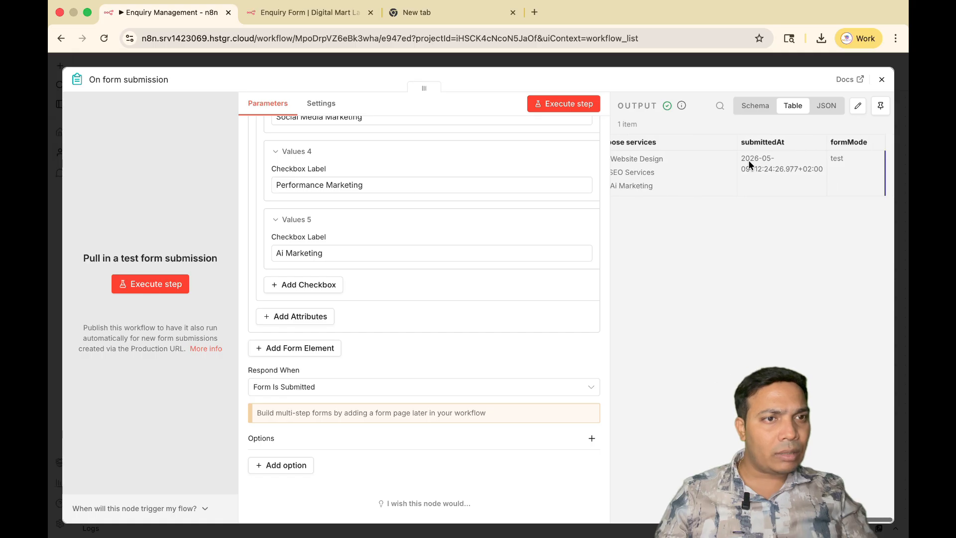
left_click(755, 110)
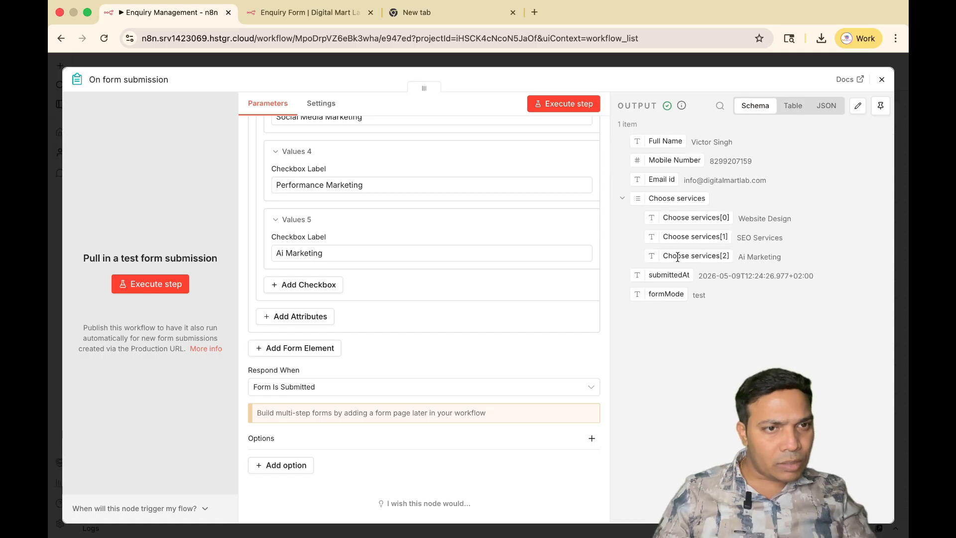
left_click(827, 105)
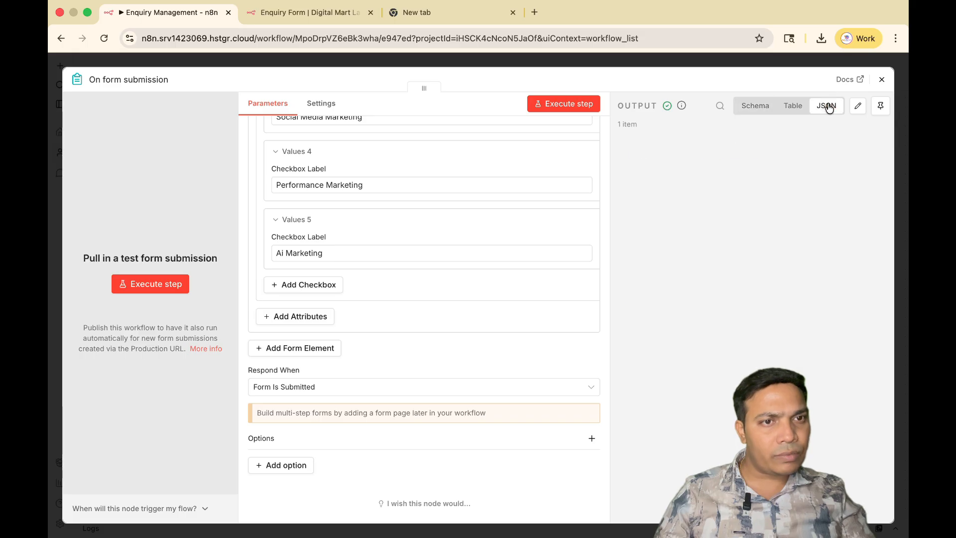
left_click(755, 106)
left_click(883, 81)
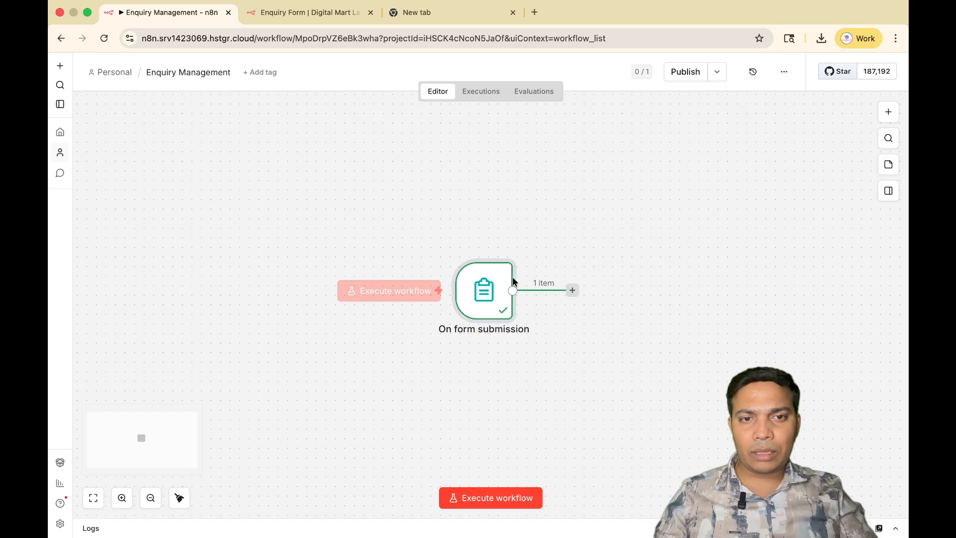
Move the On form submission node aside and connect a Google Sheets "Append row in sheet" node after it.
left_click_drag(483, 288, 270, 271)
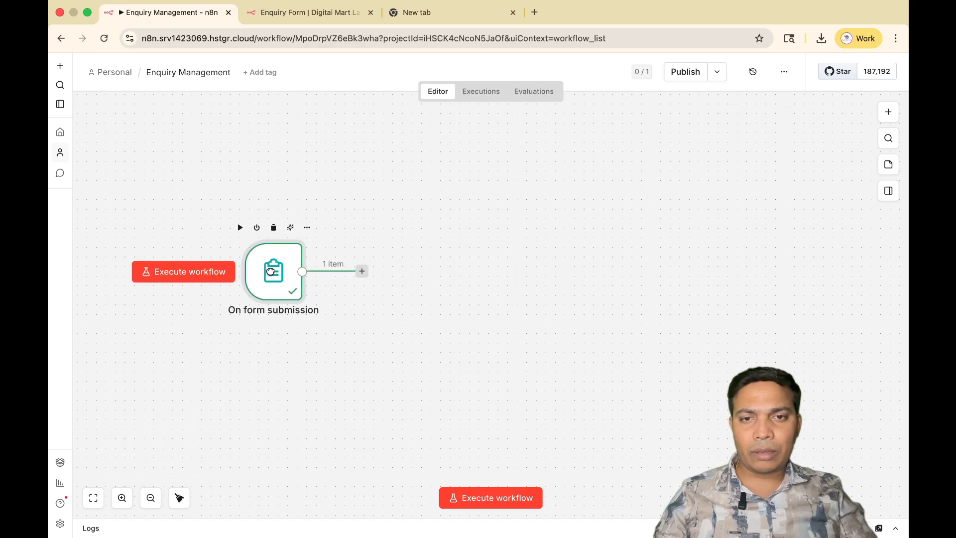
left_click(362, 272)
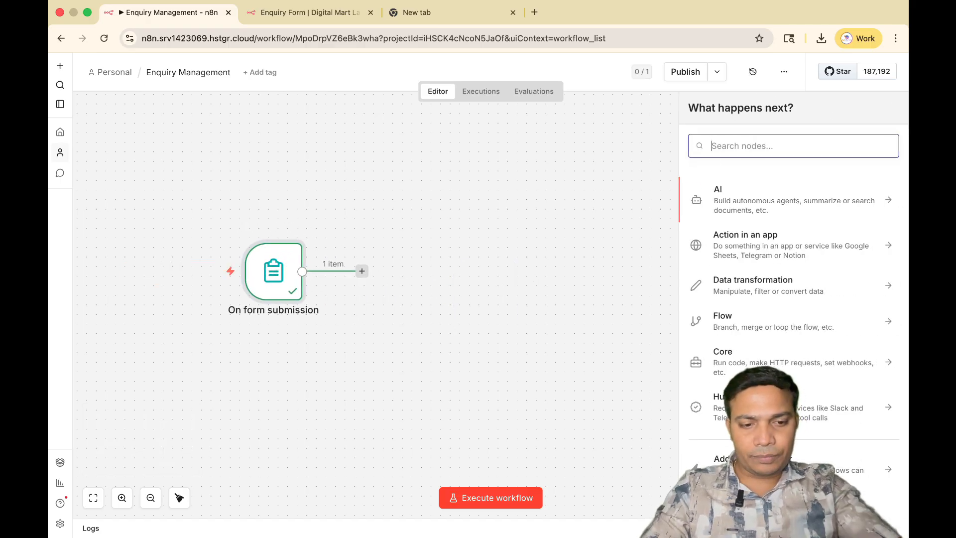
type("google s")
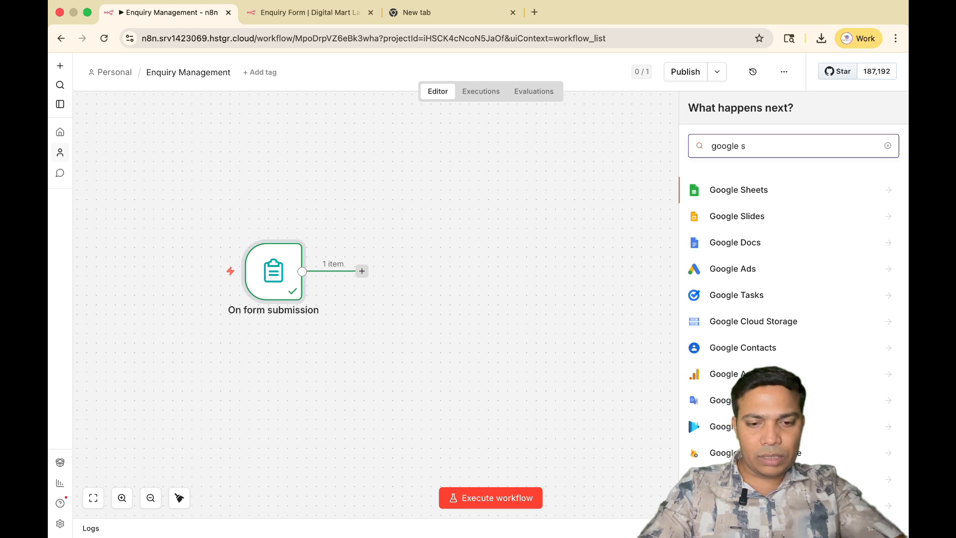
type("he")
left_click(888, 193)
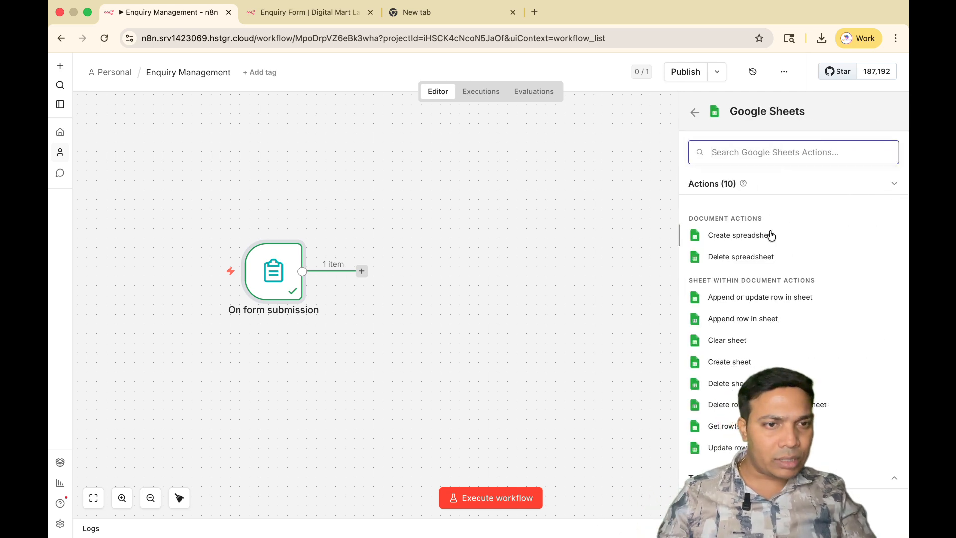
left_click(740, 321)
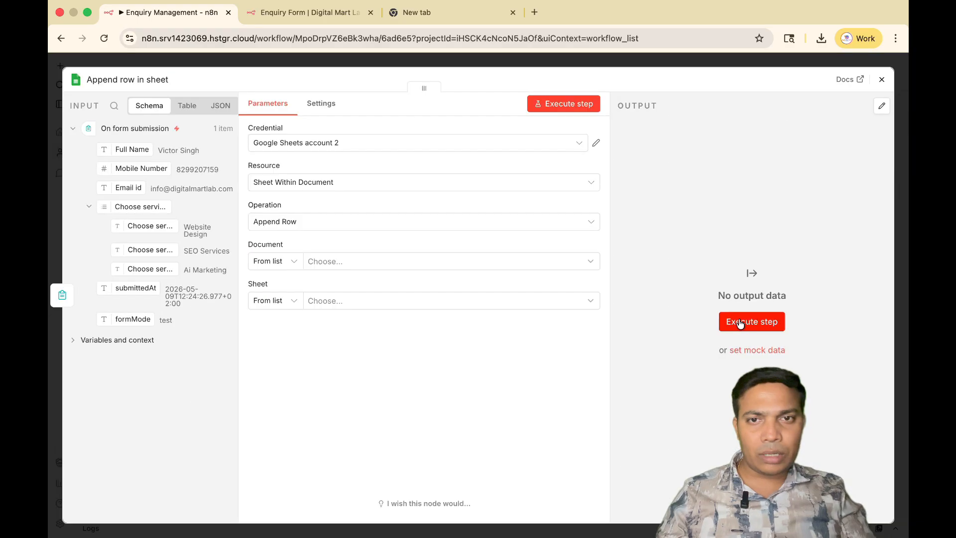
Reconnect the Google Sheets account 2 credential by signing in with the Google account and granting n8n access.
left_click(596, 144)
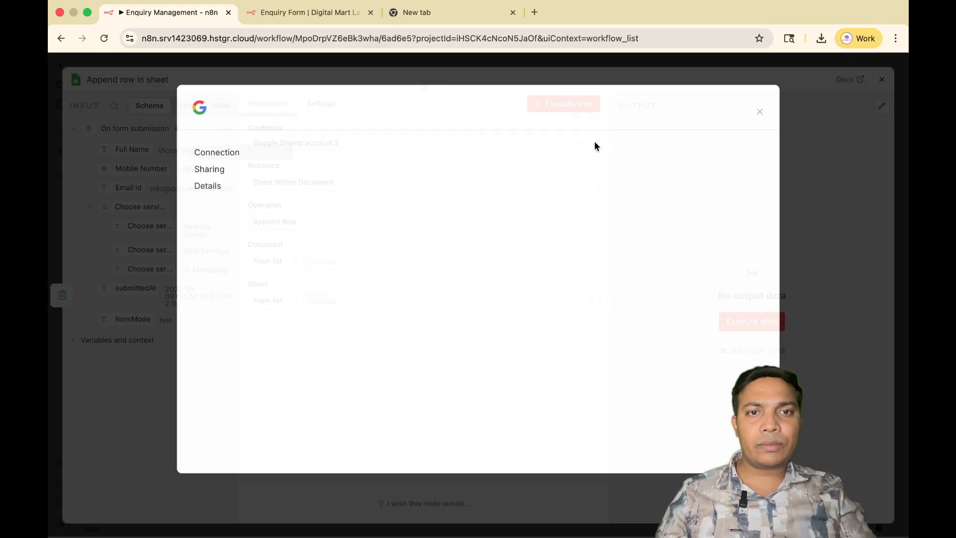
left_click(701, 256)
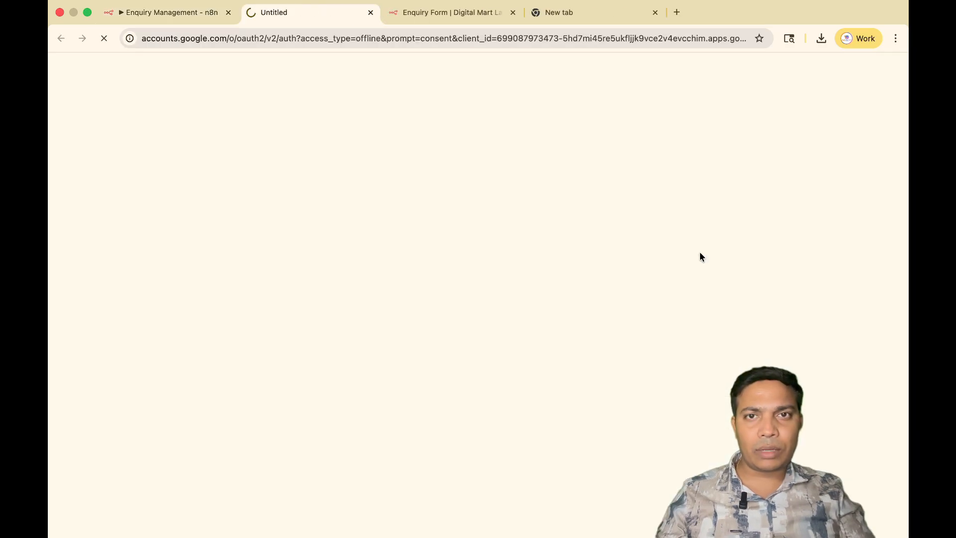
left_click(587, 259)
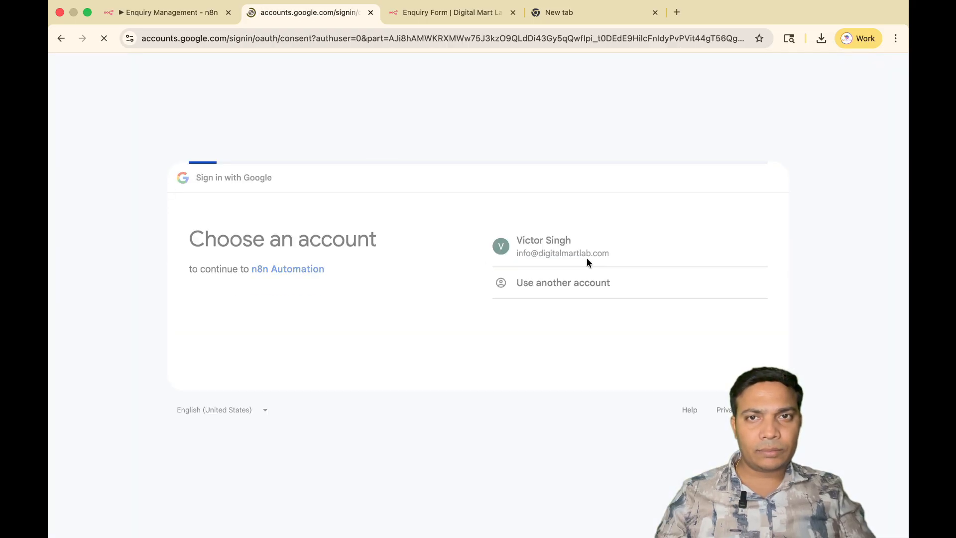
left_click(701, 486)
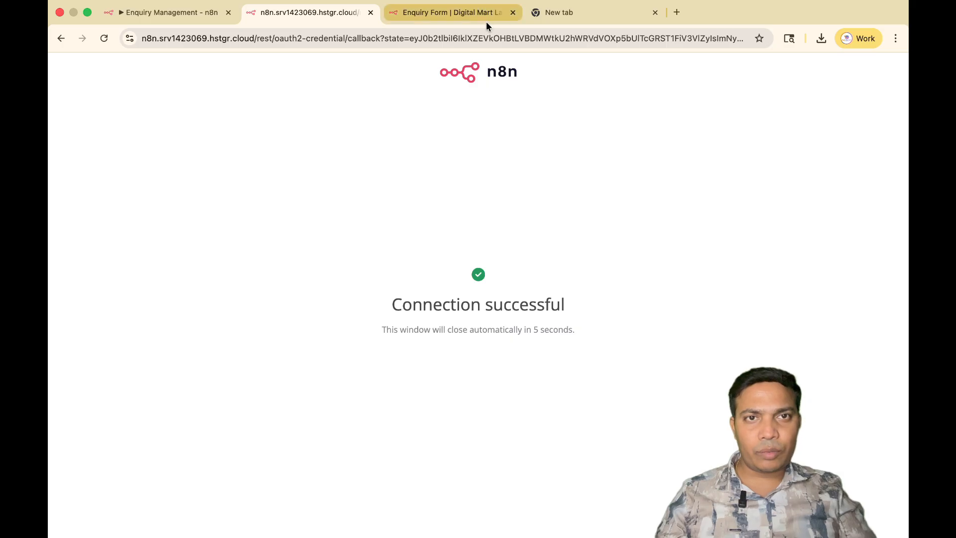
Close the test form page and create a blank spreadsheet in Google Sheets, dismissing the Gemini assistant.
left_click(513, 13)
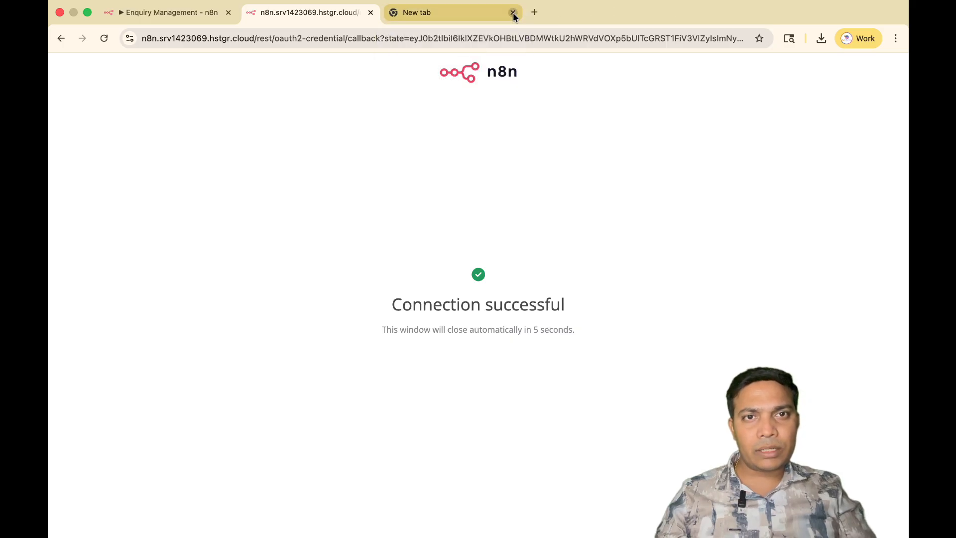
left_click(460, 13)
left_click(445, 39)
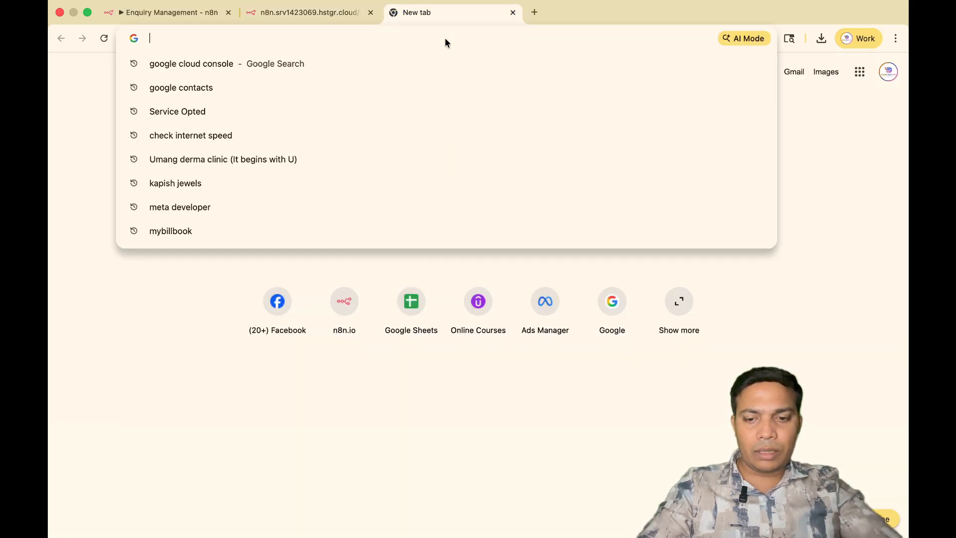
type("she")
key("Return")
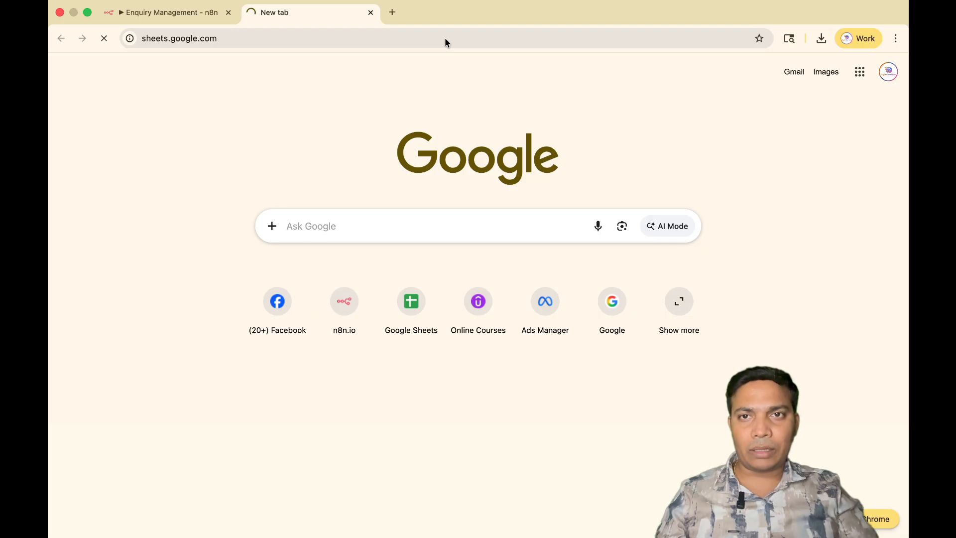
left_click(186, 183)
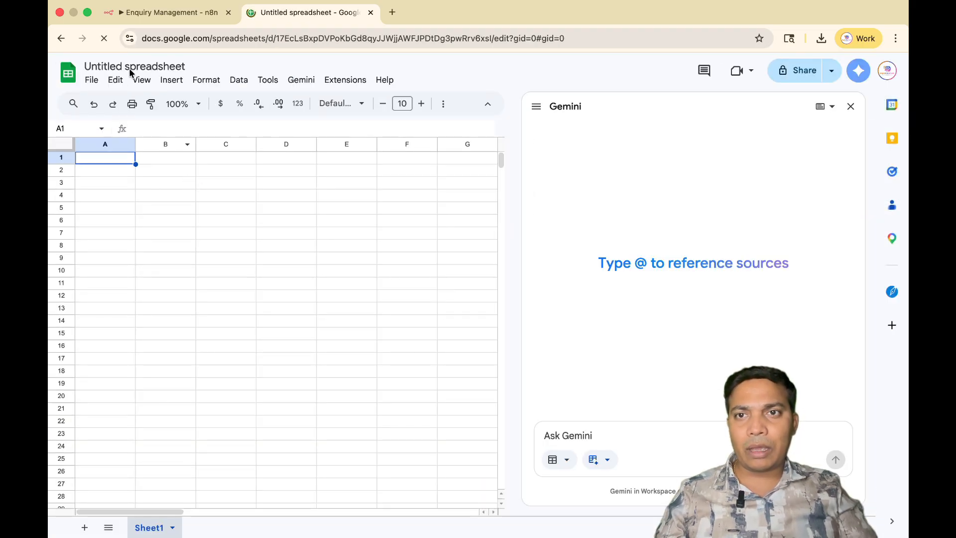
left_click(850, 108)
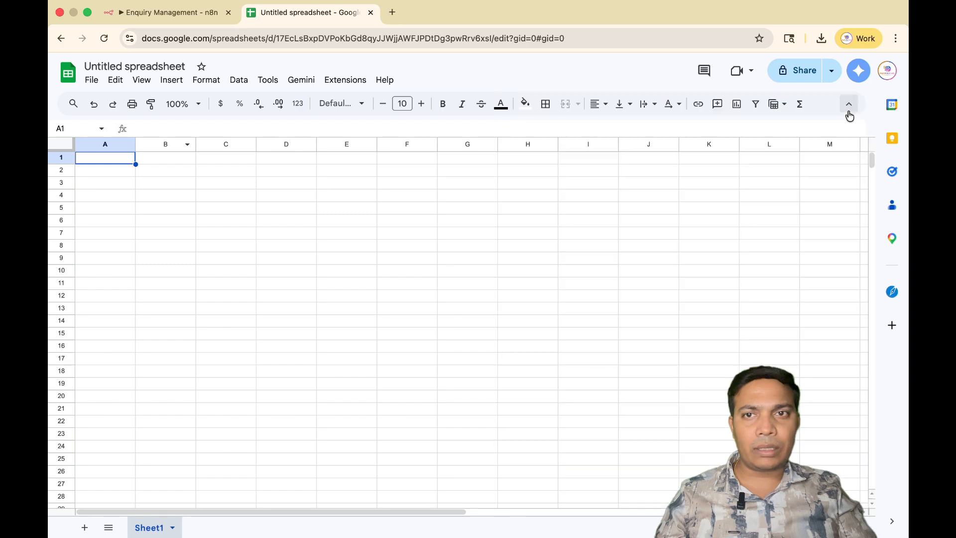
Rename the spreadsheet as "Digital Marketing Enquiry data sheet".
left_click(153, 66)
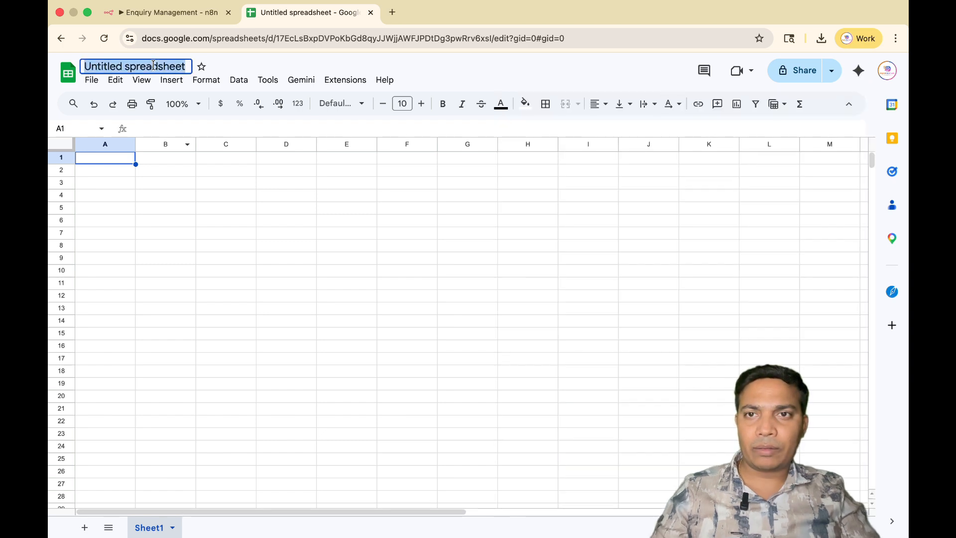
type("Digita")
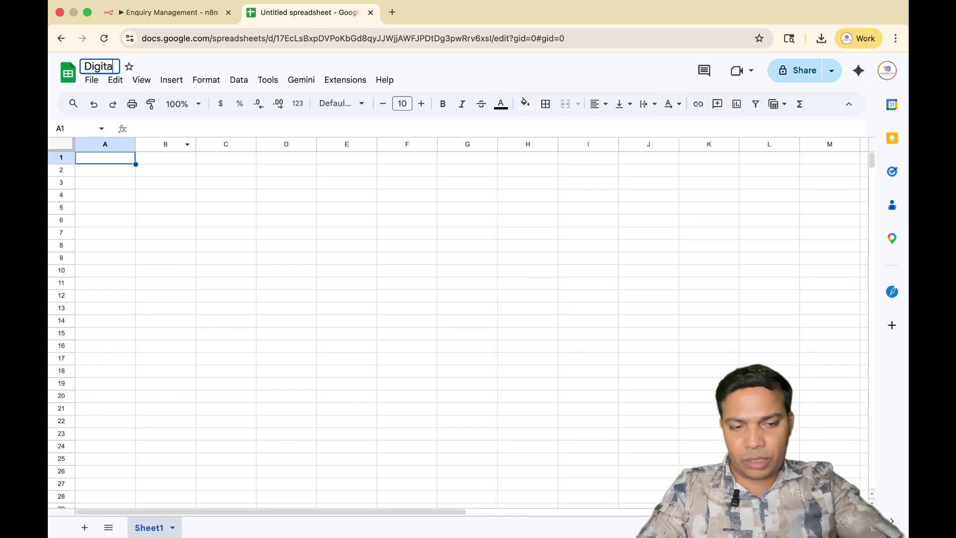
type("l Market")
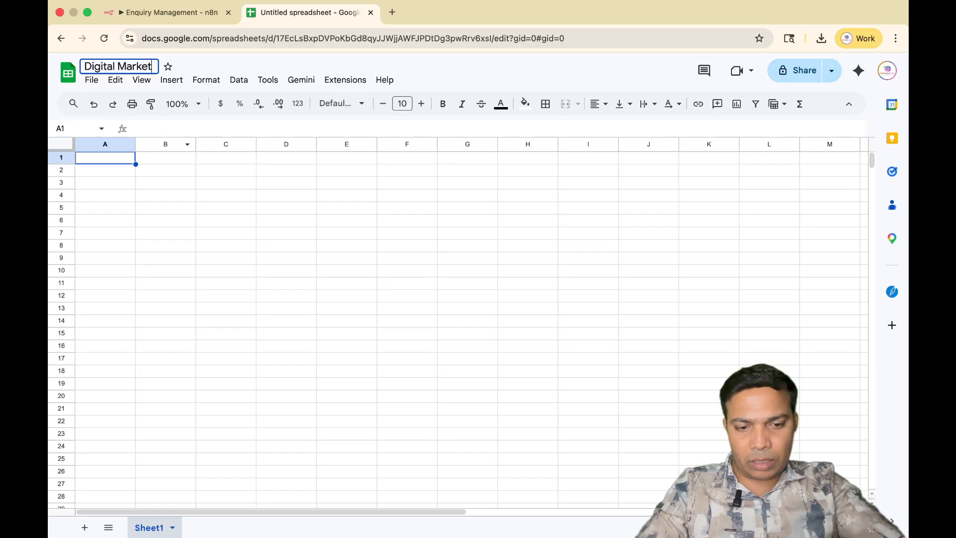
type("ing Enqui")
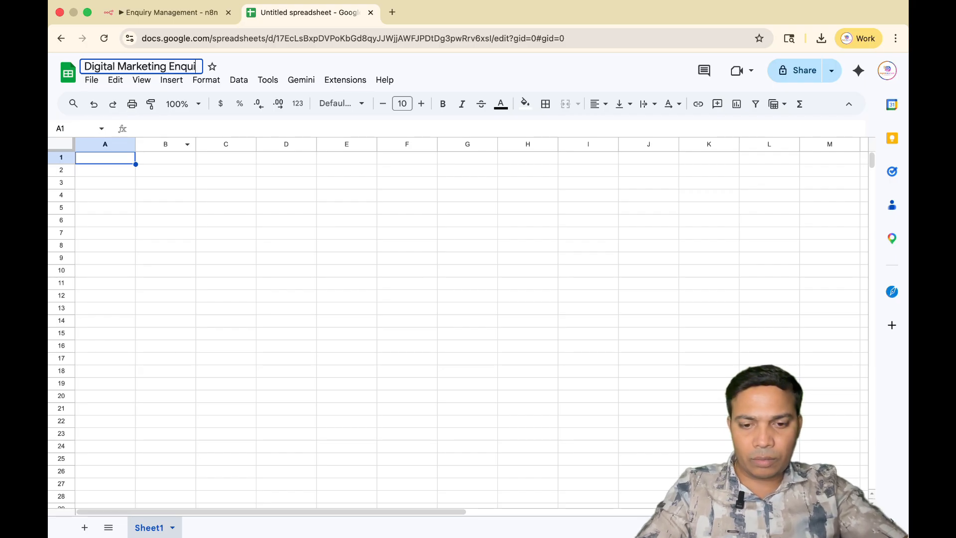
type("ry data shee")
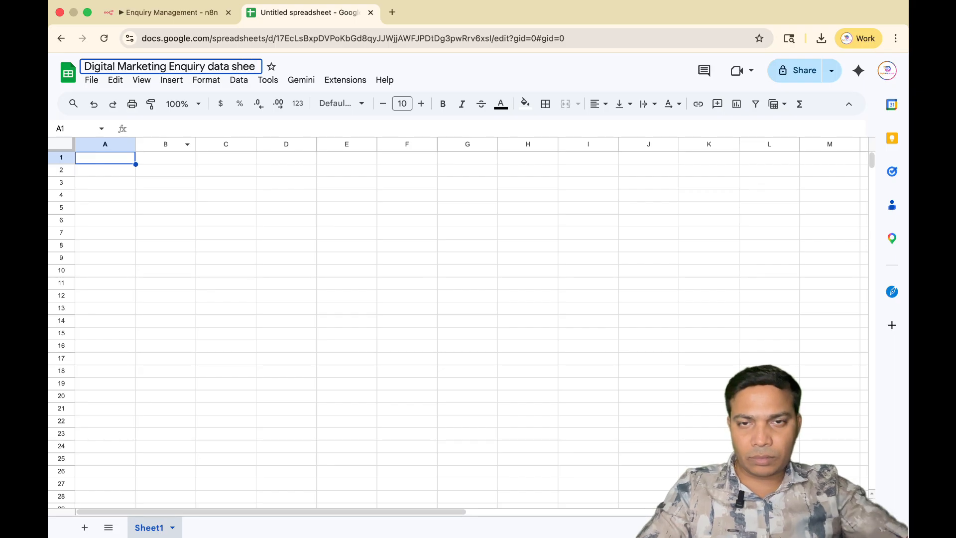
type("t")
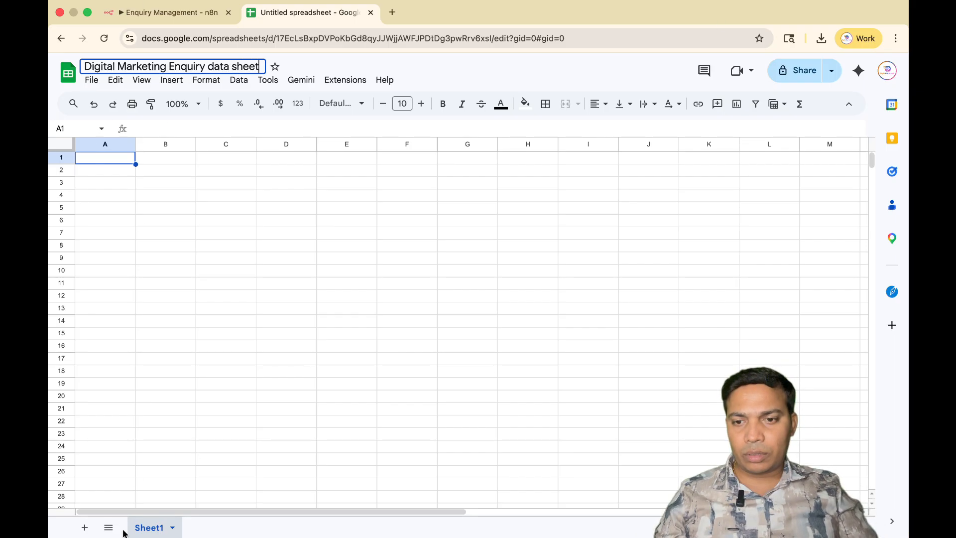
Enter the column headers Name, Mobile Number and Email Id in cells A1, B1 and C1.
double_click(104, 161)
type("N")
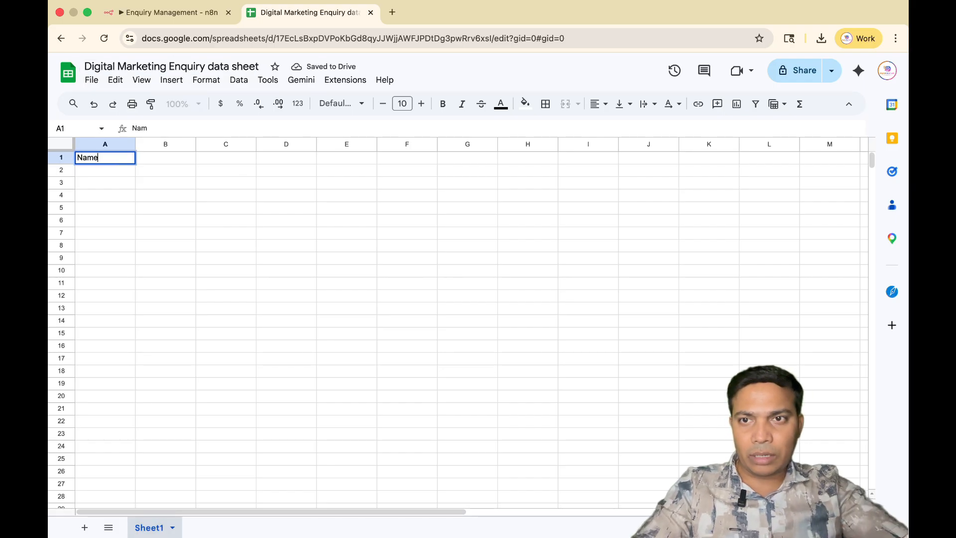
type("ame")
double_click(163, 156)
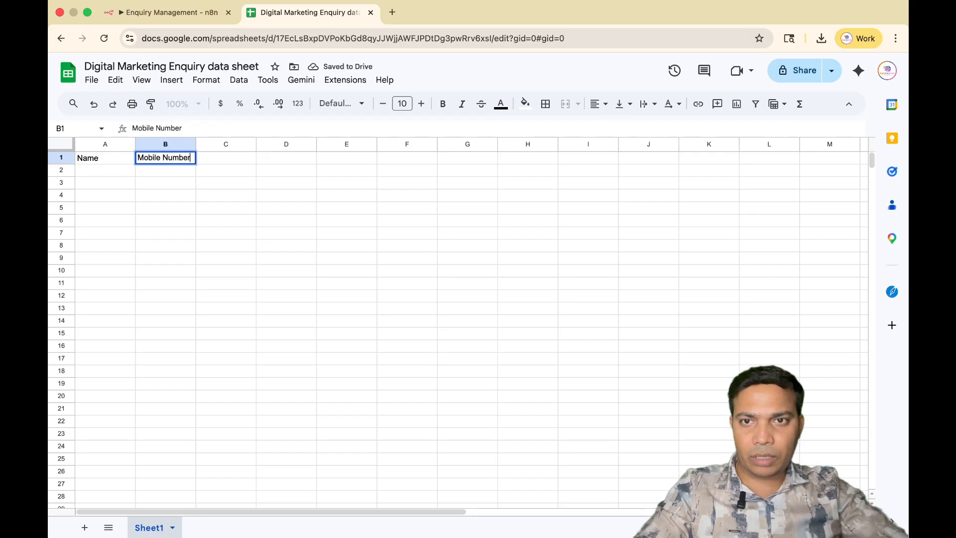
left_click(228, 156)
type("El")
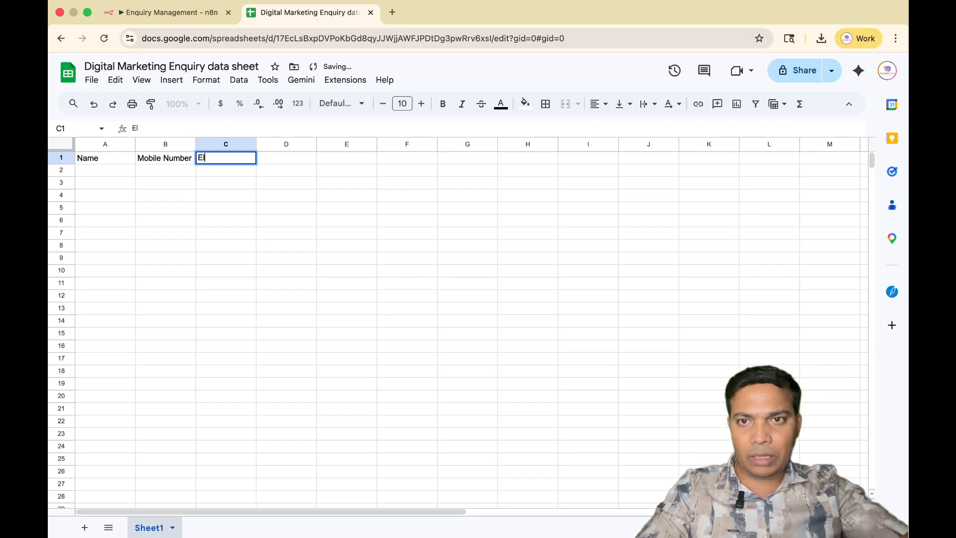
key("BackSpace")
type("mail Id")
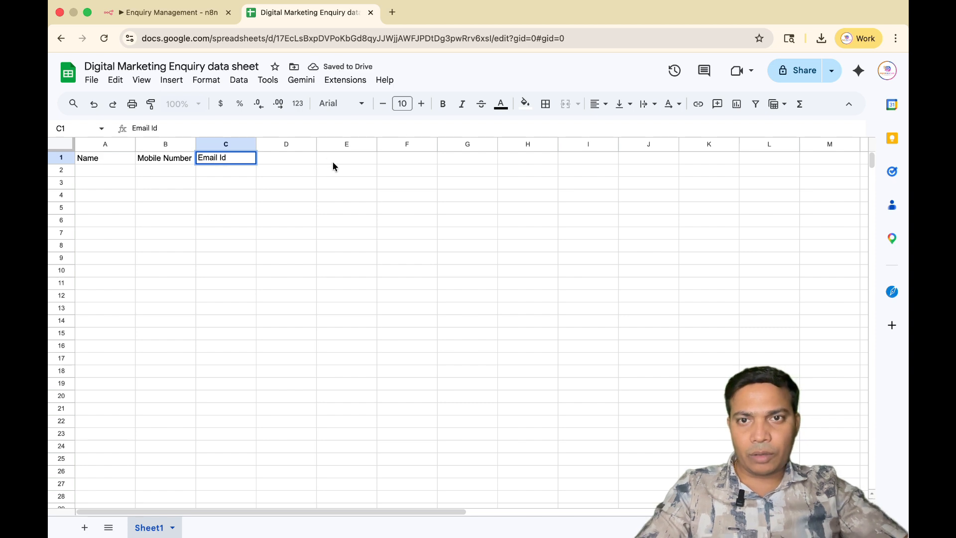
Enter the column header Services in cell D1.
left_click(277, 168)
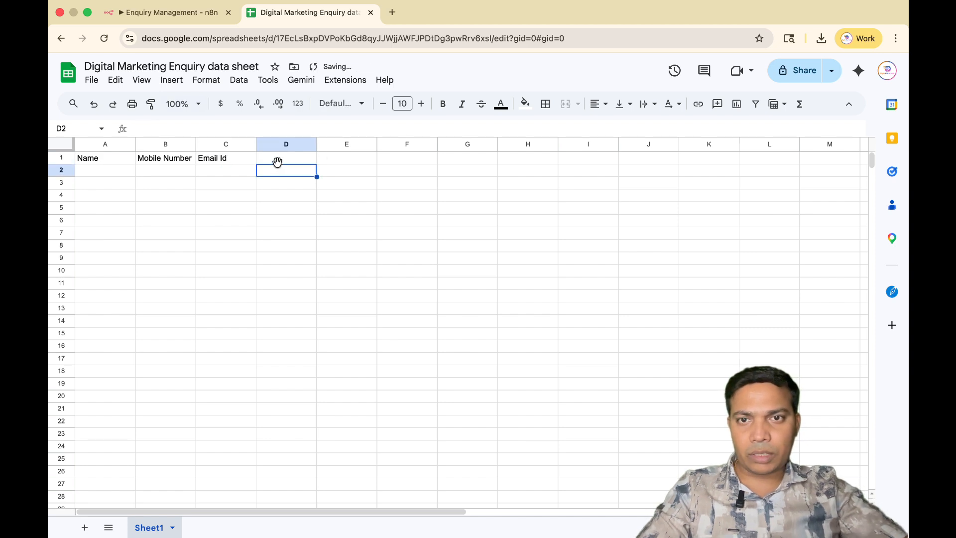
double_click(269, 159)
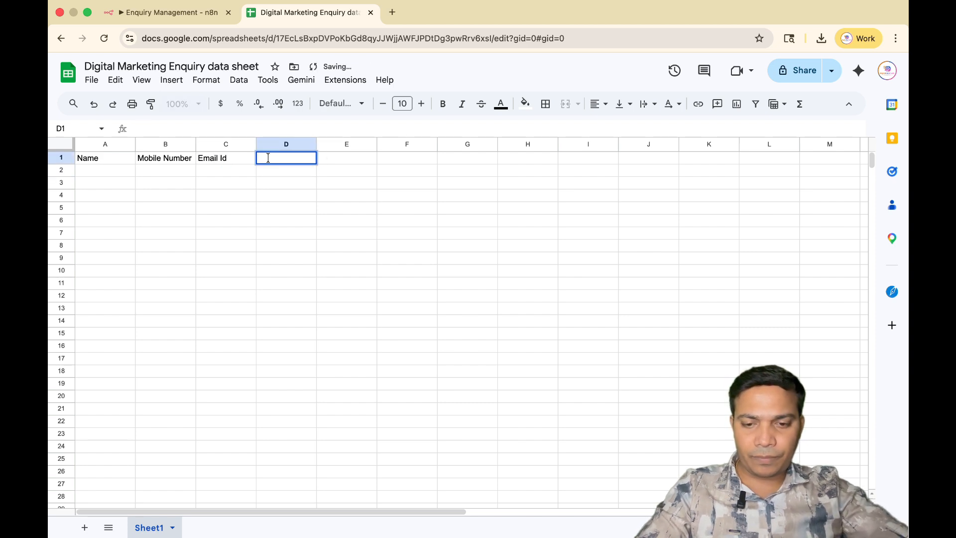
type("Se")
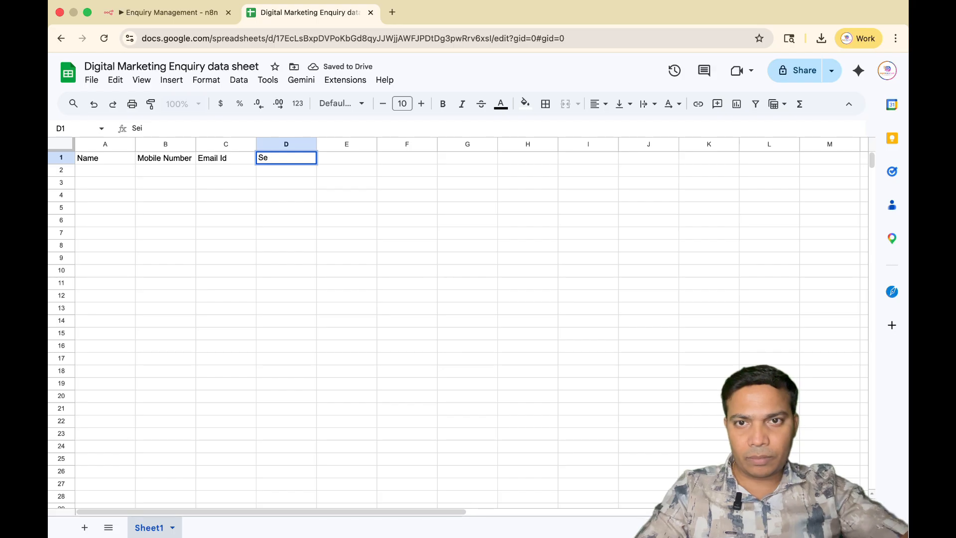
key("BackSpace")
type("rvices")
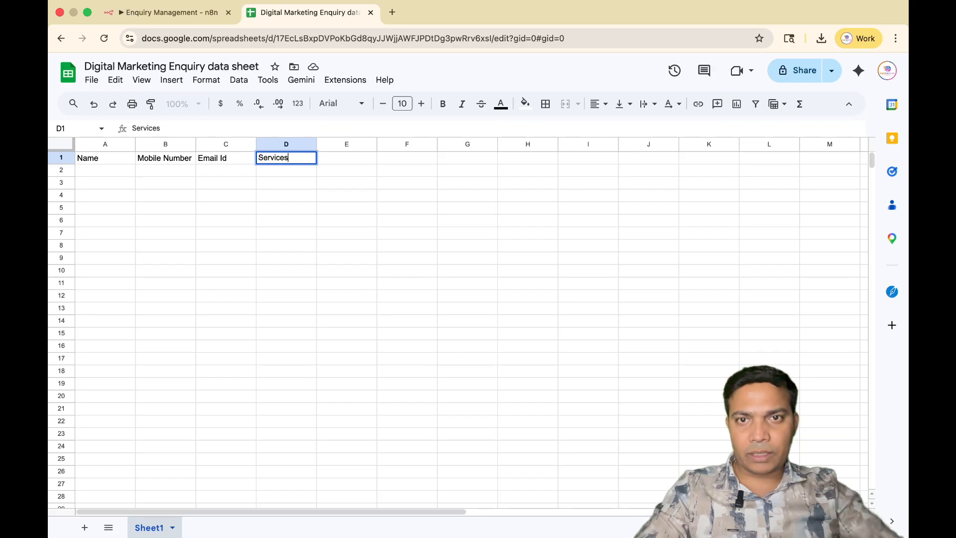
left_click(388, 259)
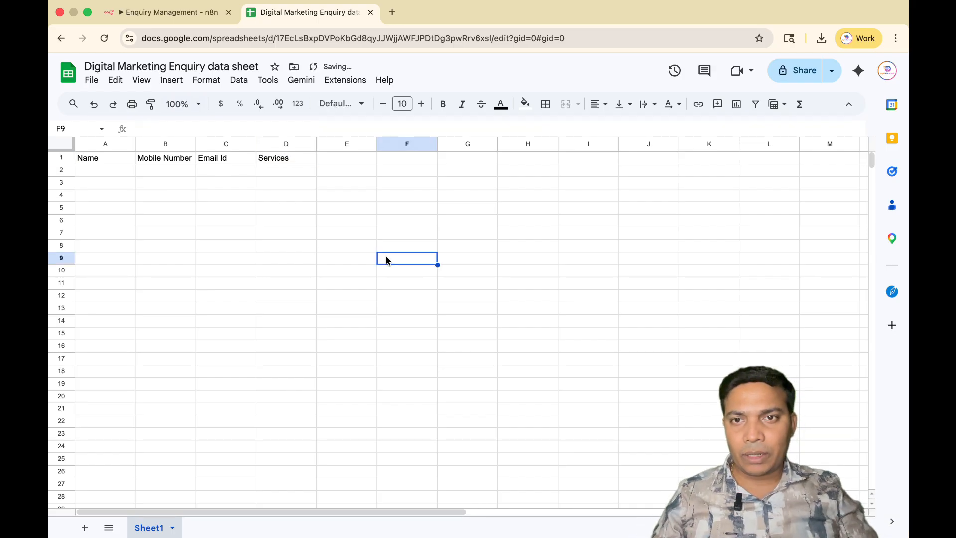
Select the whole sheet and widen all columns slightly and uniformly.
left_click(62, 144)
left_click_drag(134, 143, 155, 143)
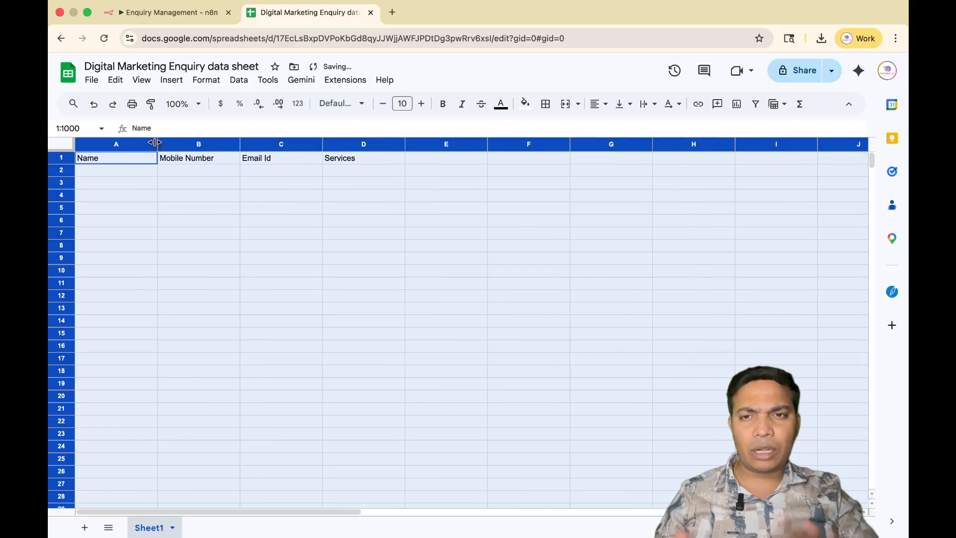
left_click(219, 211)
Make the header cells A1:D1 bold.
left_click_drag(67, 157, 227, 172)
left_click(245, 234)
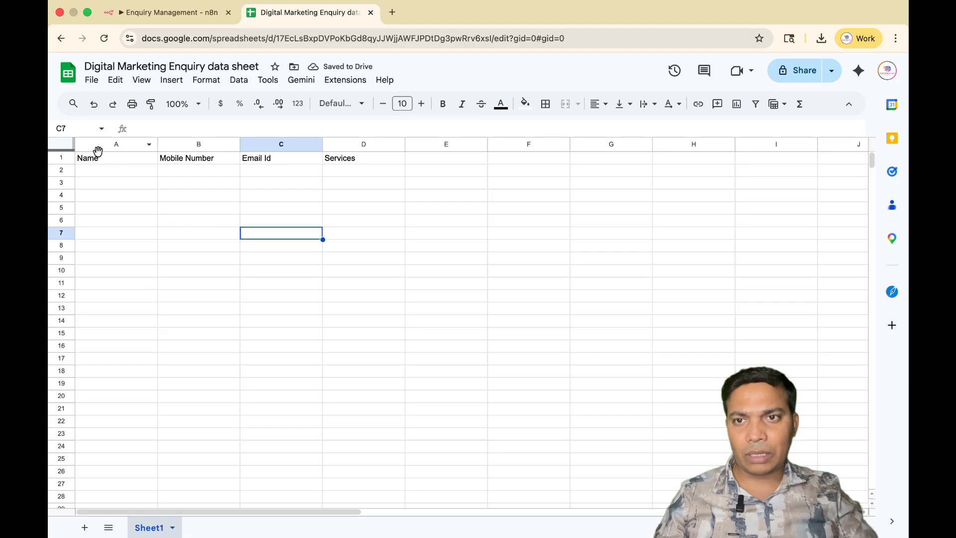
left_click_drag(96, 158, 379, 167)
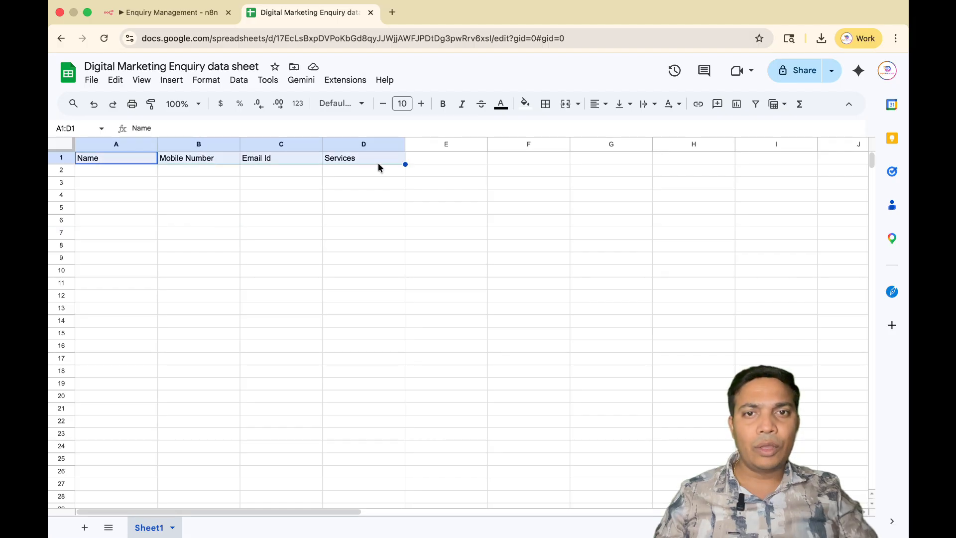
left_click(444, 111)
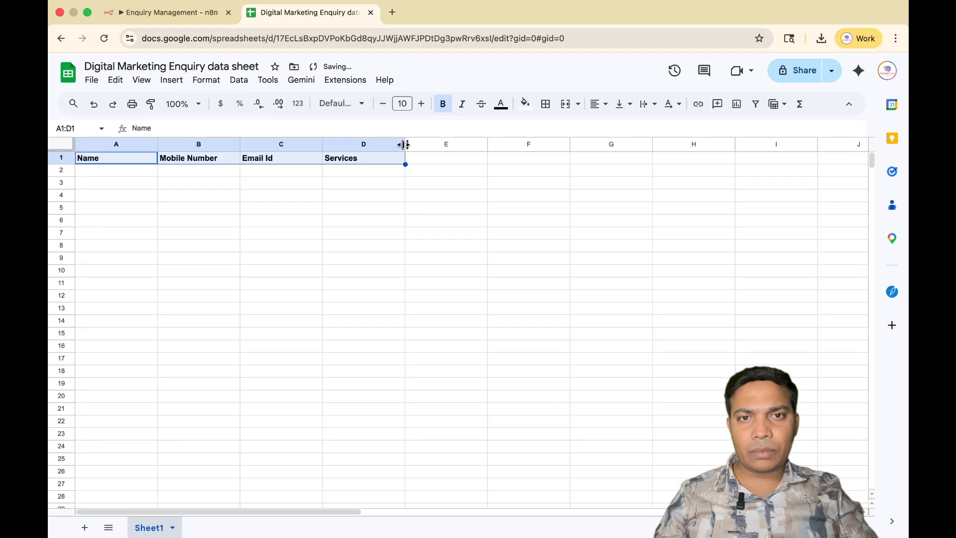
Widen the Services column, and enlarge all columns of the sheet further to one uniform width.
left_click_drag(404, 144, 421, 143)
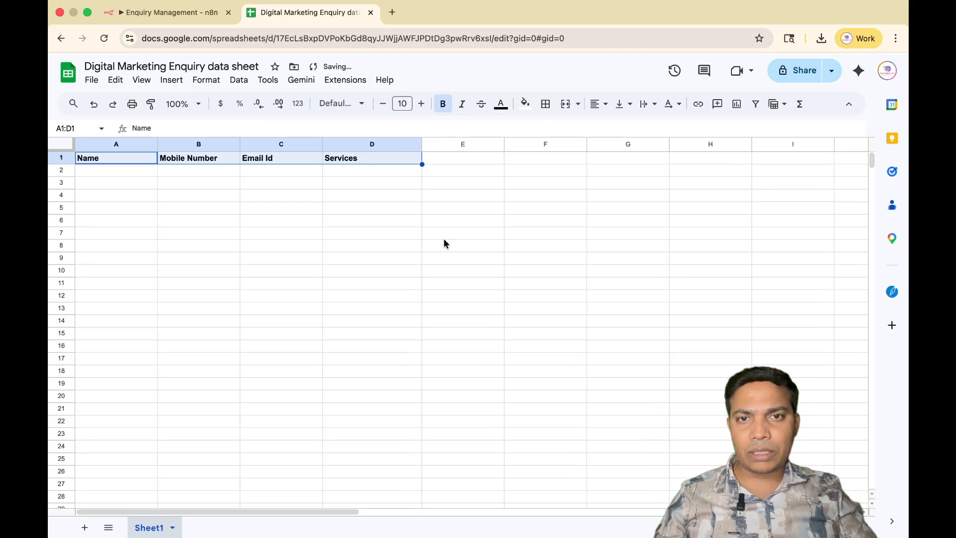
left_click(52, 143)
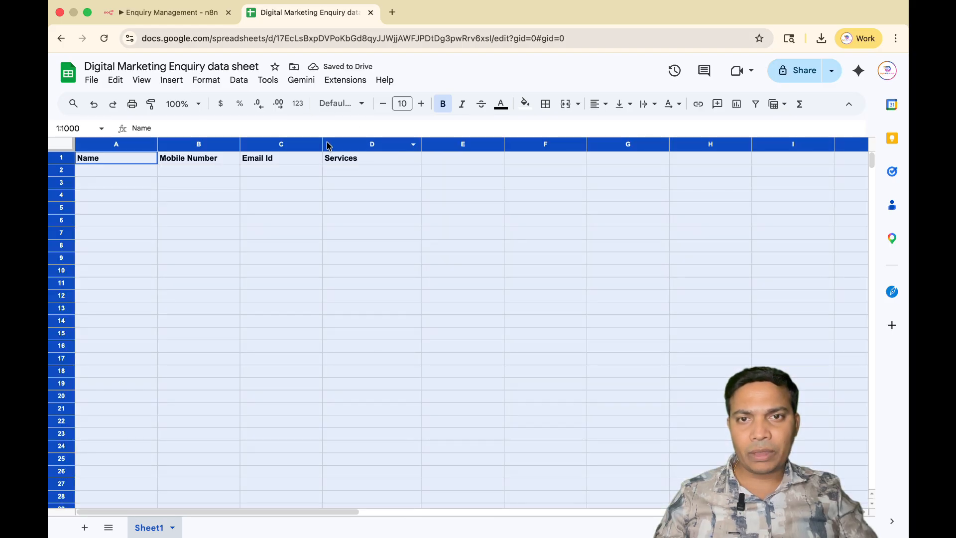
left_click_drag(321, 144, 342, 144)
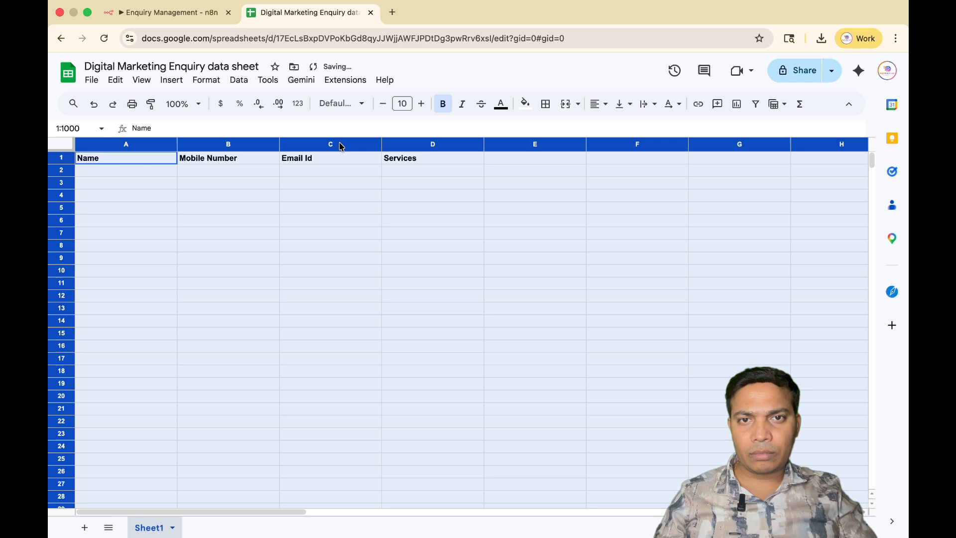
left_click(383, 261)
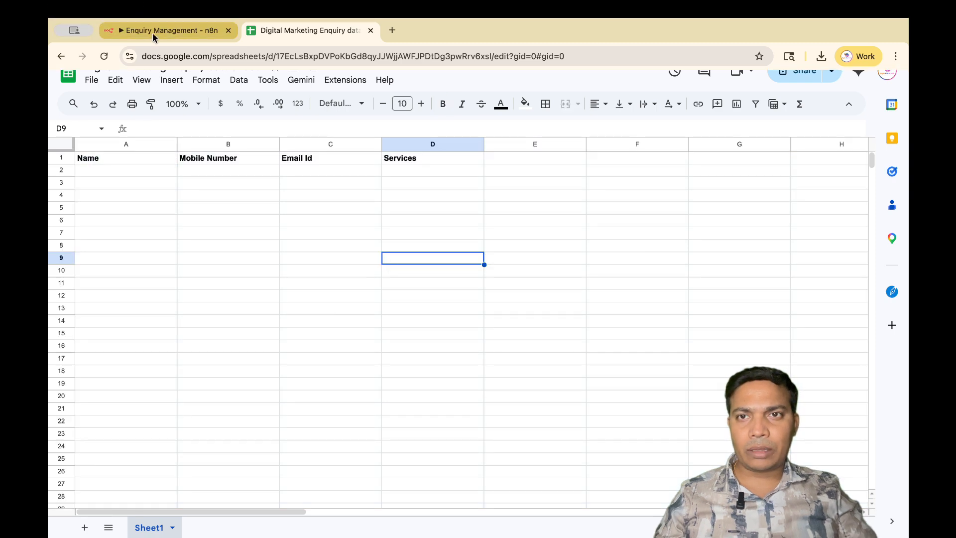
Switch to n8n, close the credential settings, and choose the "Digital Marketing Enquiry data sheet" document and Sheet1 as the append target.
left_click(155, 34)
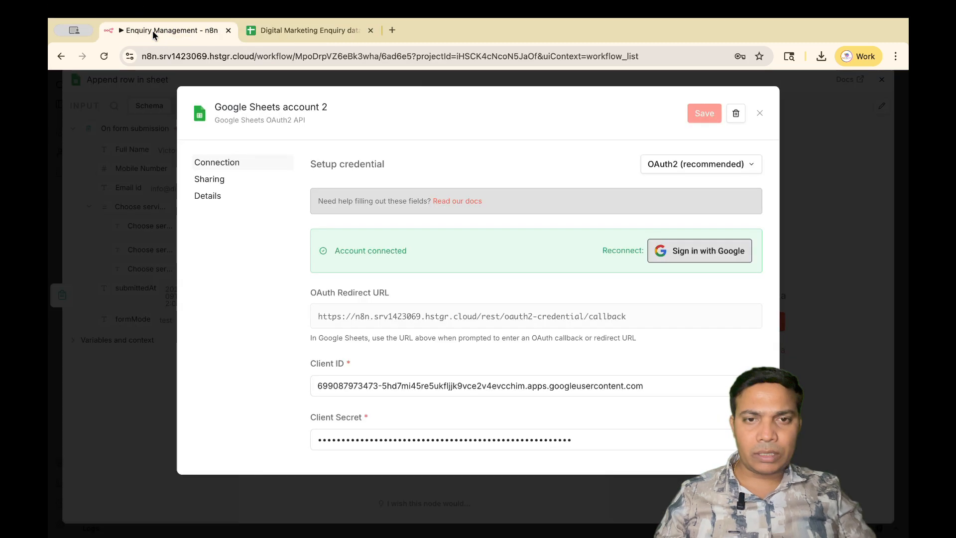
left_click(759, 116)
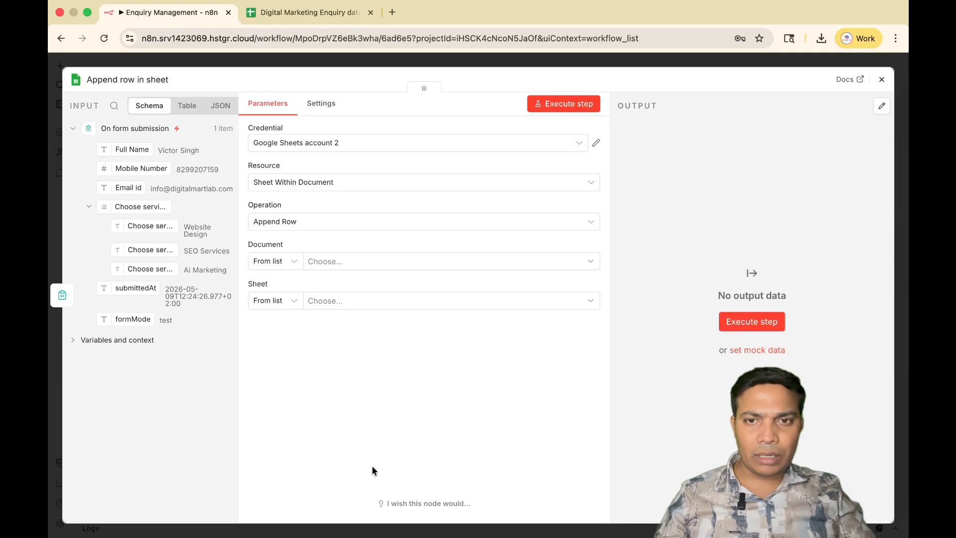
left_click(329, 262)
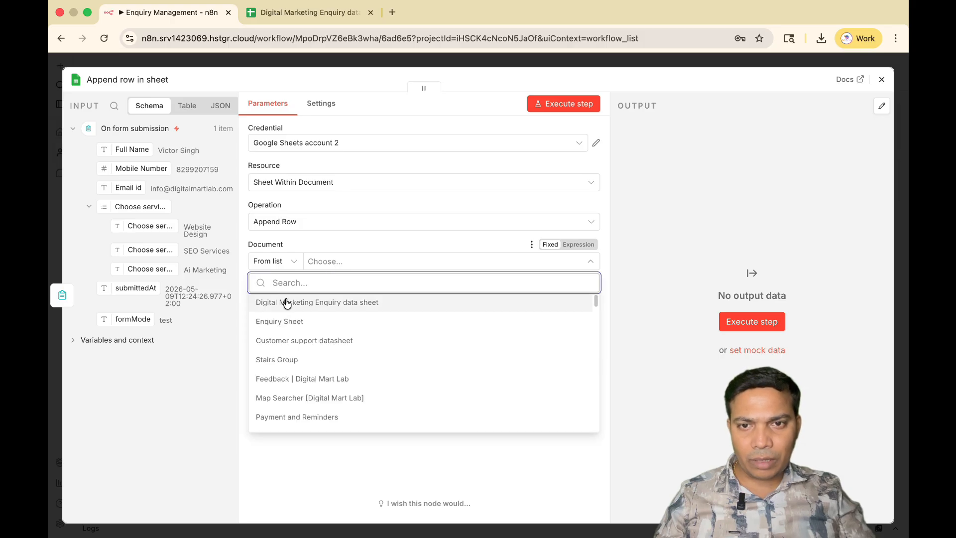
left_click(352, 304)
left_click(321, 305)
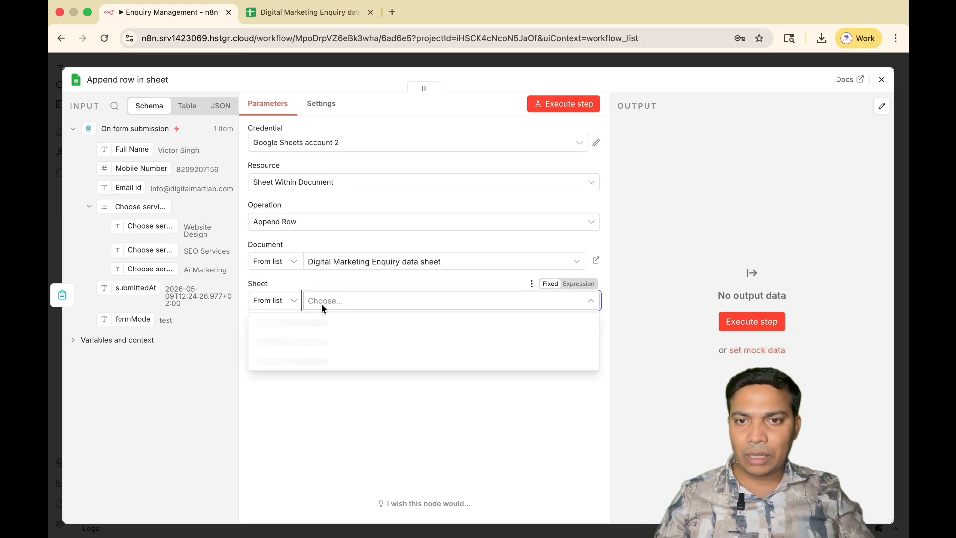
left_click(293, 327)
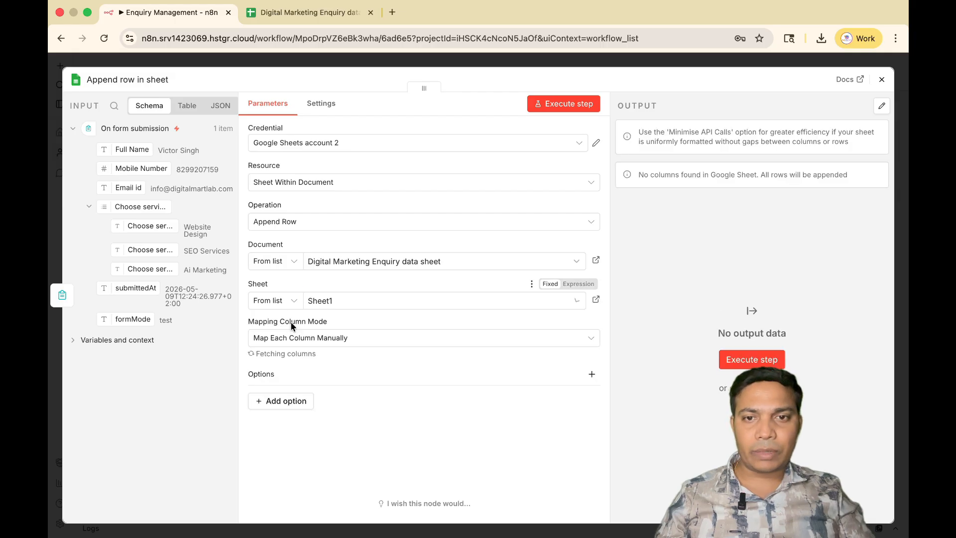
Map the form's Full Name, Mobile Number, Email id and Choose services fields to the Name, Mobile Number, Email Id and Services columns.
scroll(394, 415, "down", 2)
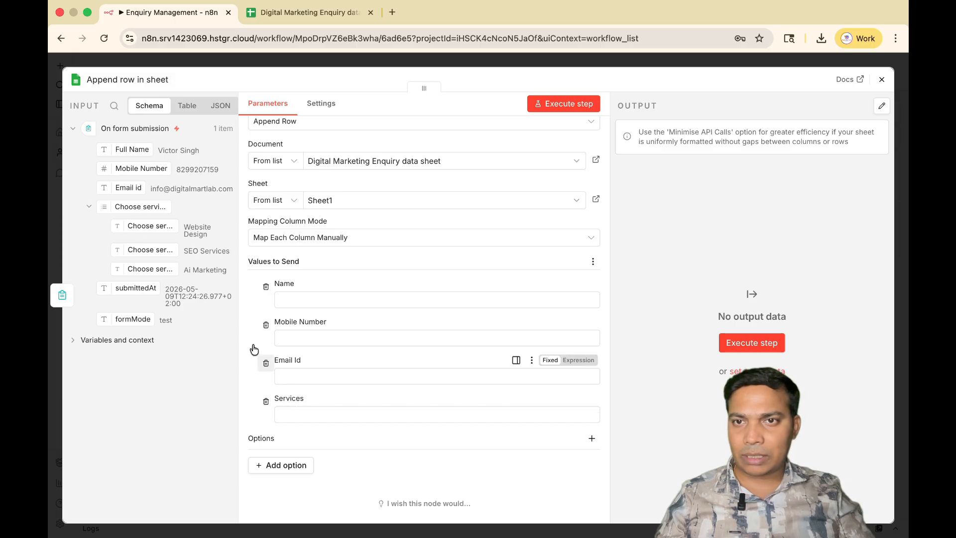
left_click_drag(129, 150, 291, 301)
left_click_drag(127, 170, 316, 349)
left_click_drag(133, 188, 291, 402)
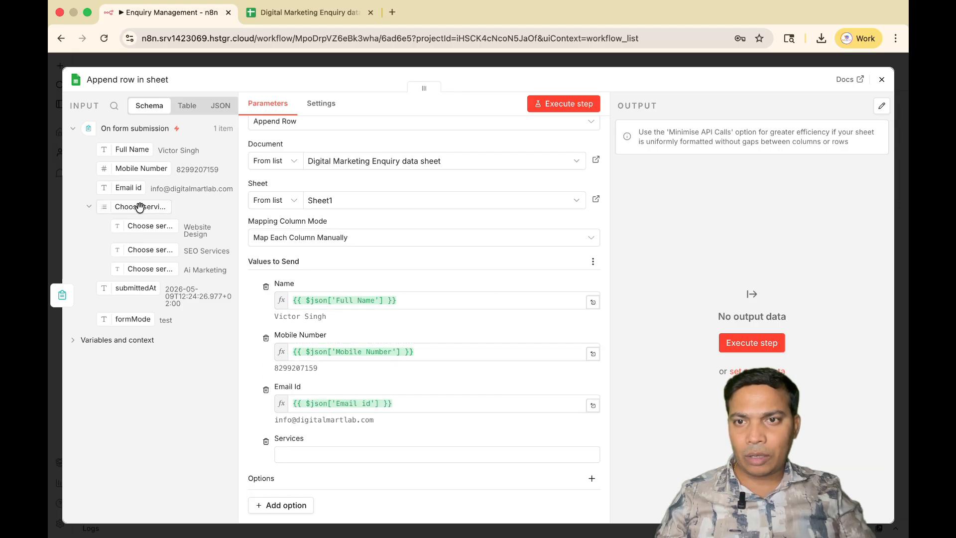
left_click_drag(138, 209, 314, 454)
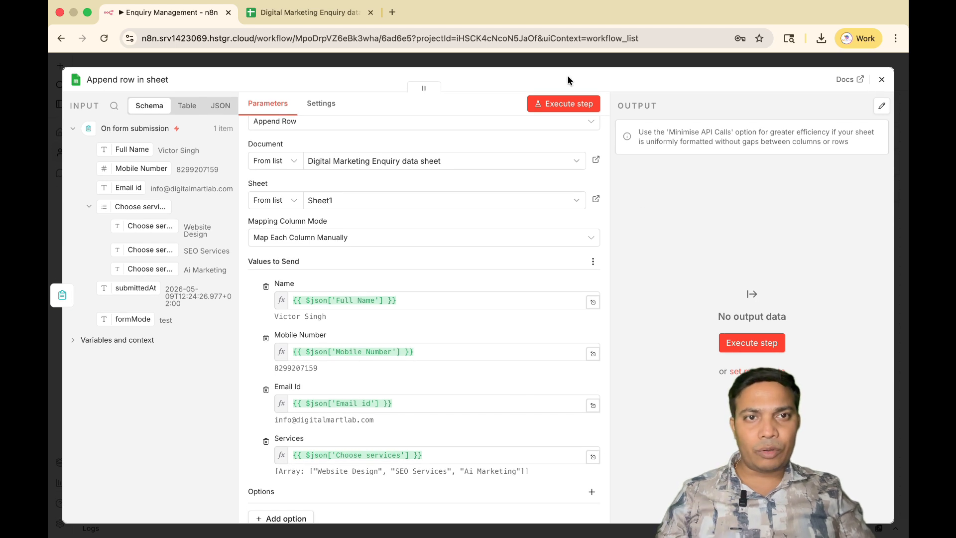
Execute the Append row in sheet node and check the appended row in the Google Sheets spreadsheet.
left_click(573, 103)
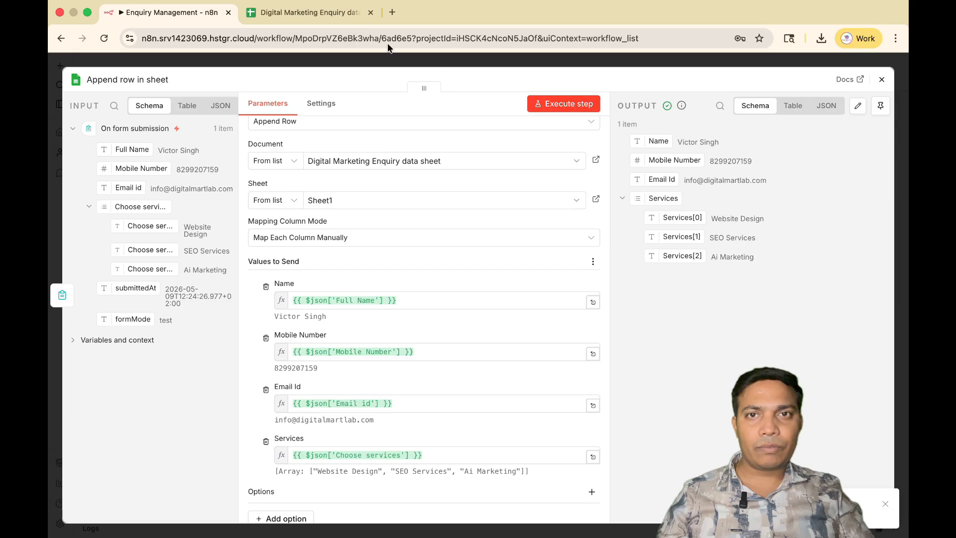
left_click(314, 13)
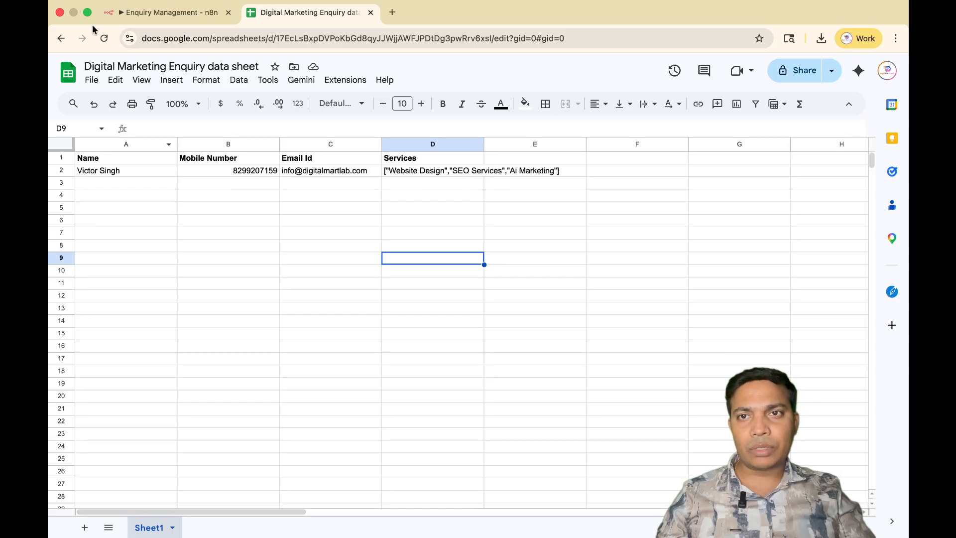
left_click(155, 15)
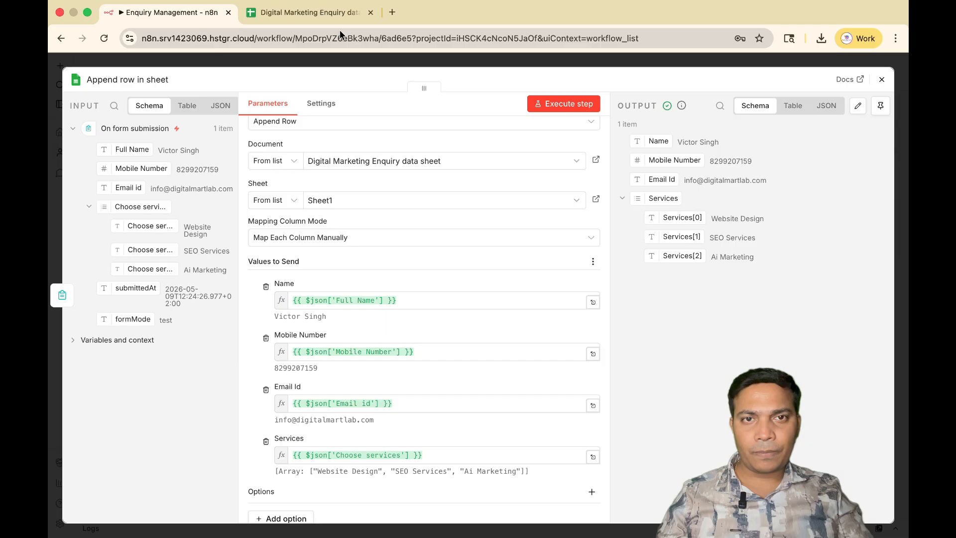
Close the node settings and add a Gmail "Send a message" node after Append row in sheet.
left_click(881, 79)
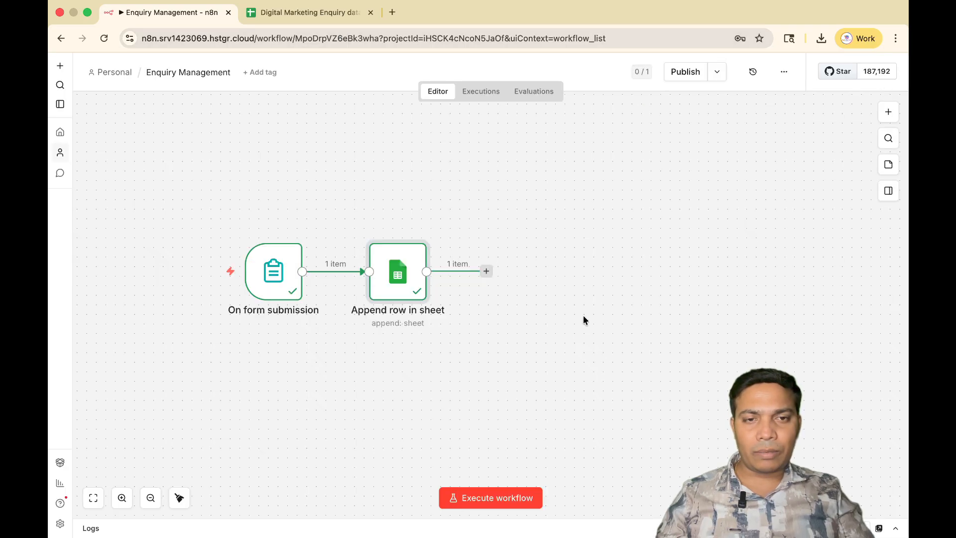
left_click(487, 271)
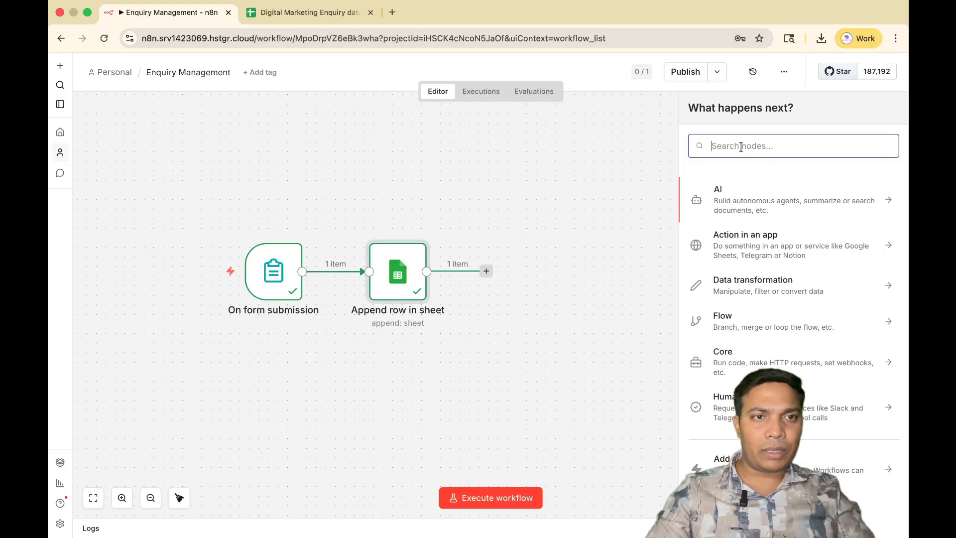
type("gmail")
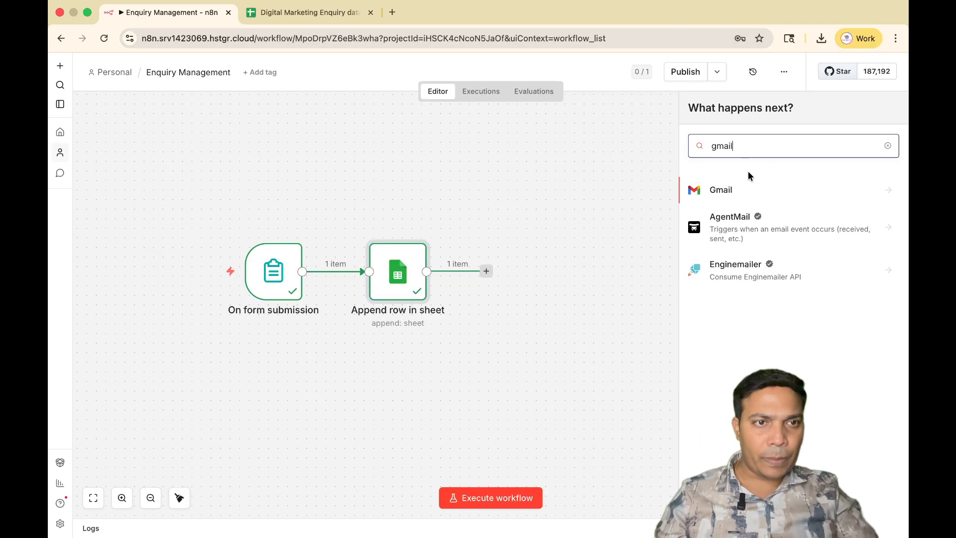
left_click(742, 191)
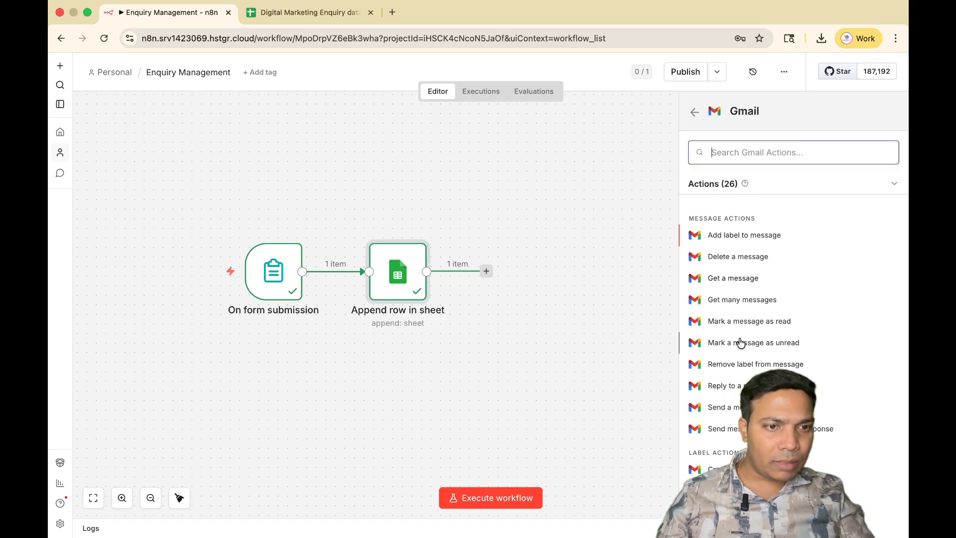
left_click(721, 408)
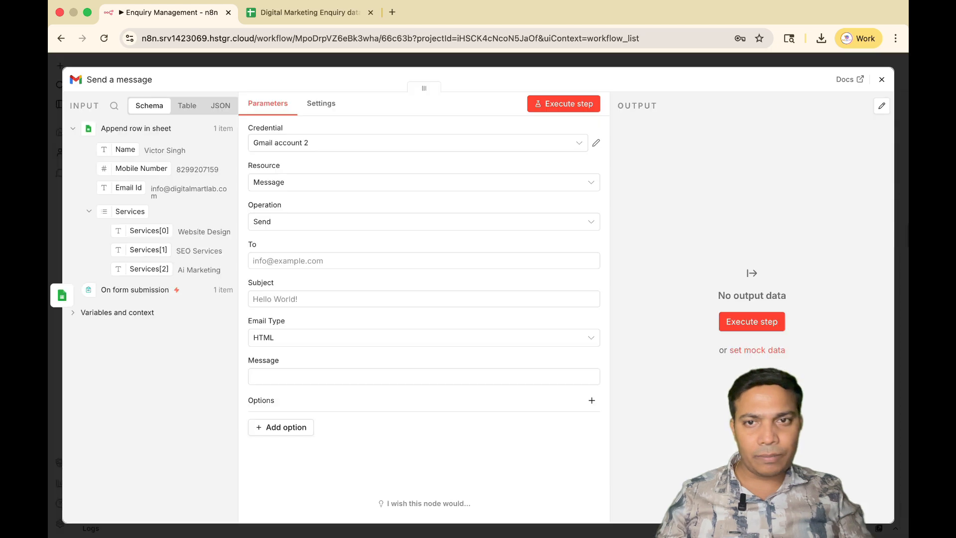
Reconnect the Gmail account 2 credential through Google sign-in, grant n8n Automation the requested access, and close the credential settings.
left_click(597, 142)
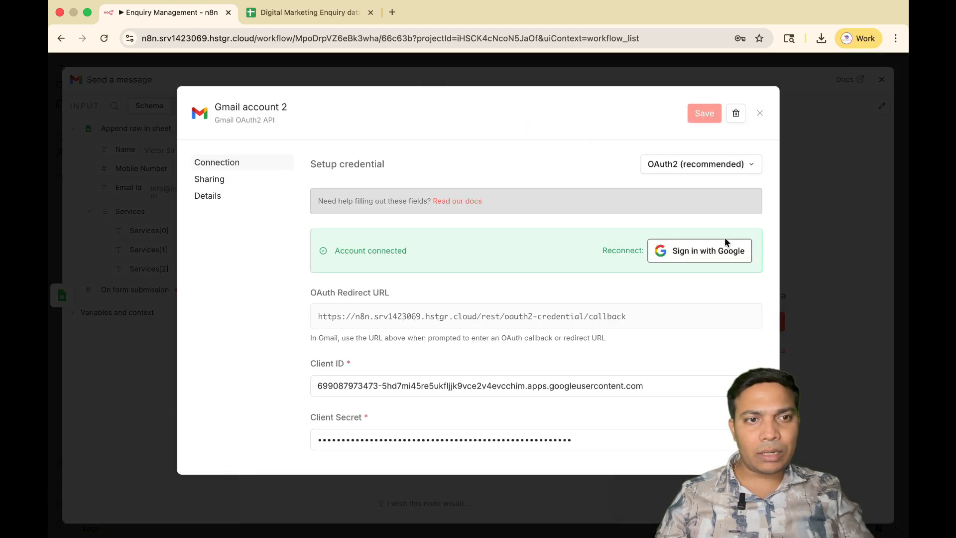
left_click(724, 242)
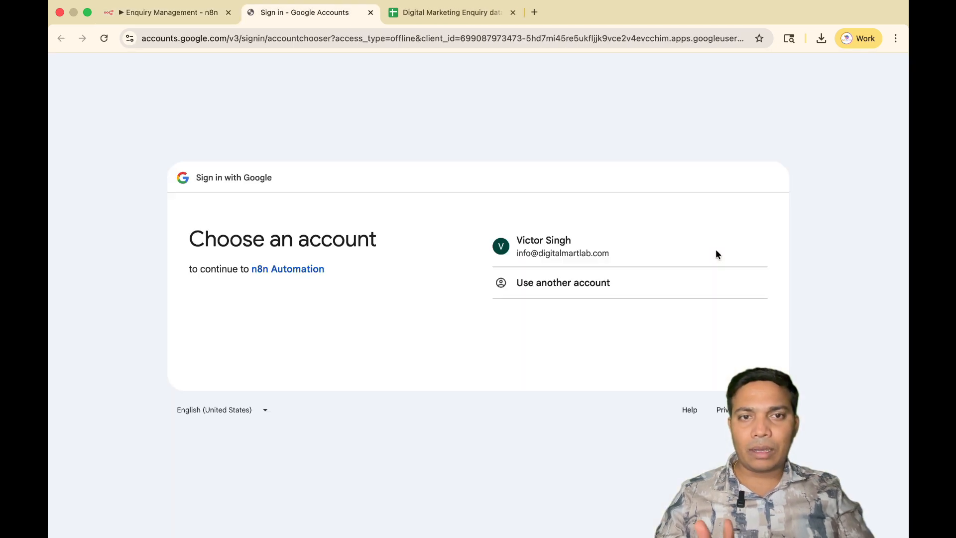
left_click(558, 244)
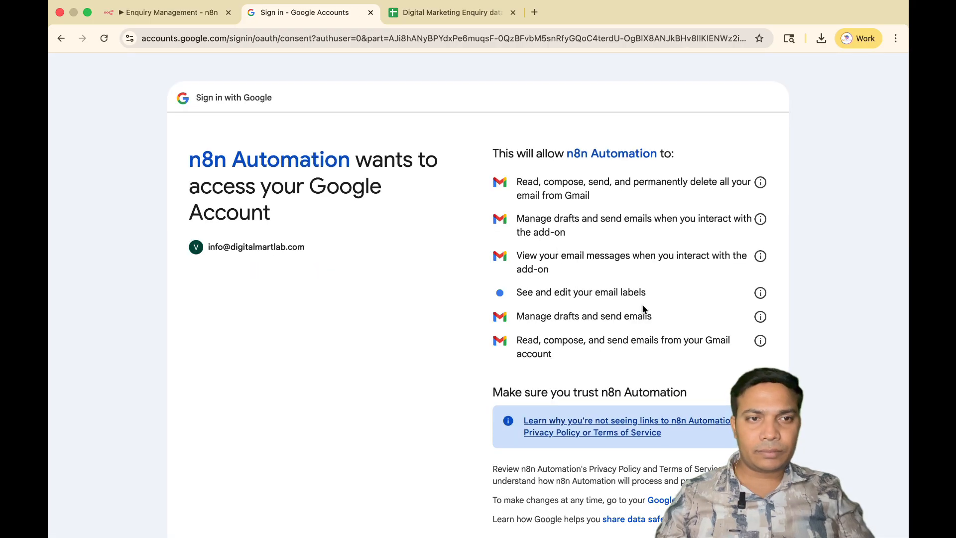
scroll(643, 309, "down", 5)
left_click(707, 440)
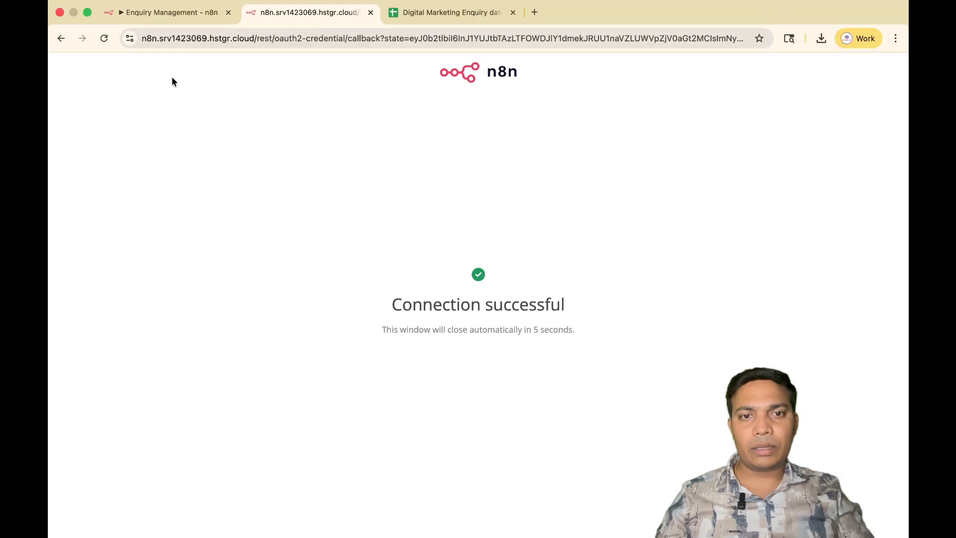
left_click(175, 11)
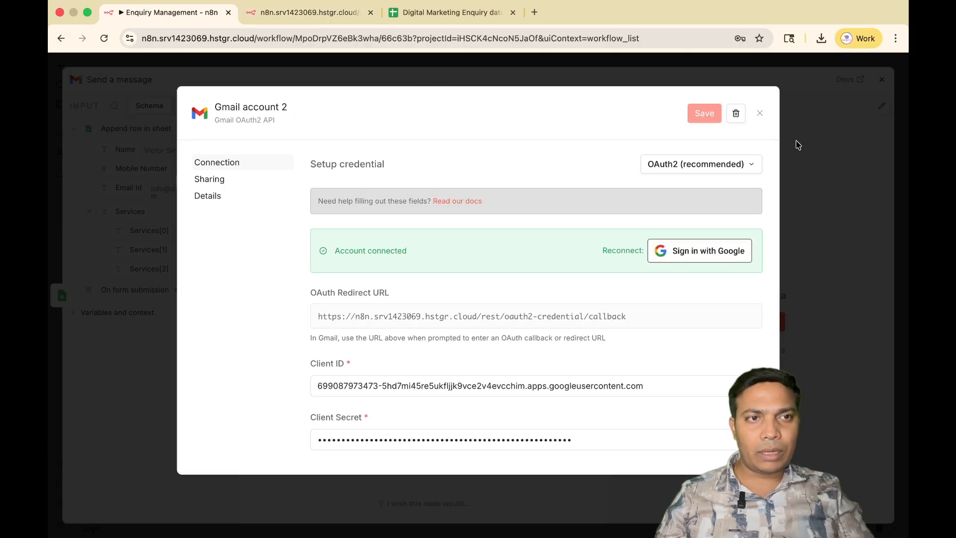
left_click(759, 113)
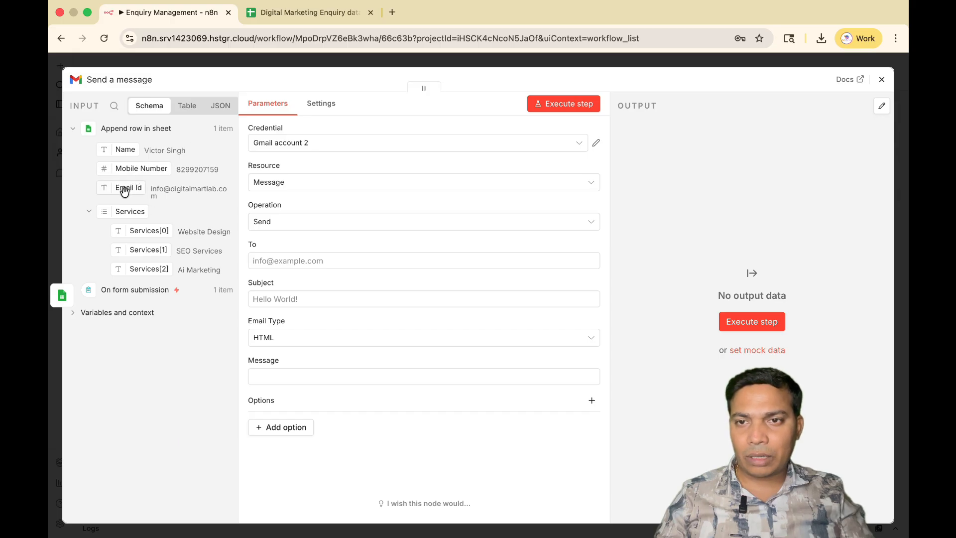
Map the Email Id field to the recipient and set the subject to "Thank your for the digital marketing enquiry".
left_click_drag(125, 190, 287, 268)
left_click(290, 313)
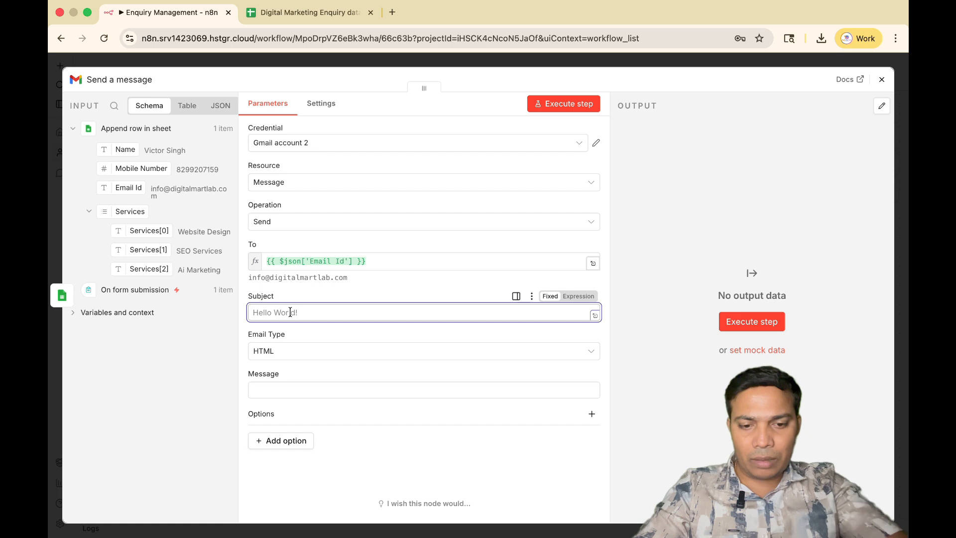
type("Thank your for the enquiry")
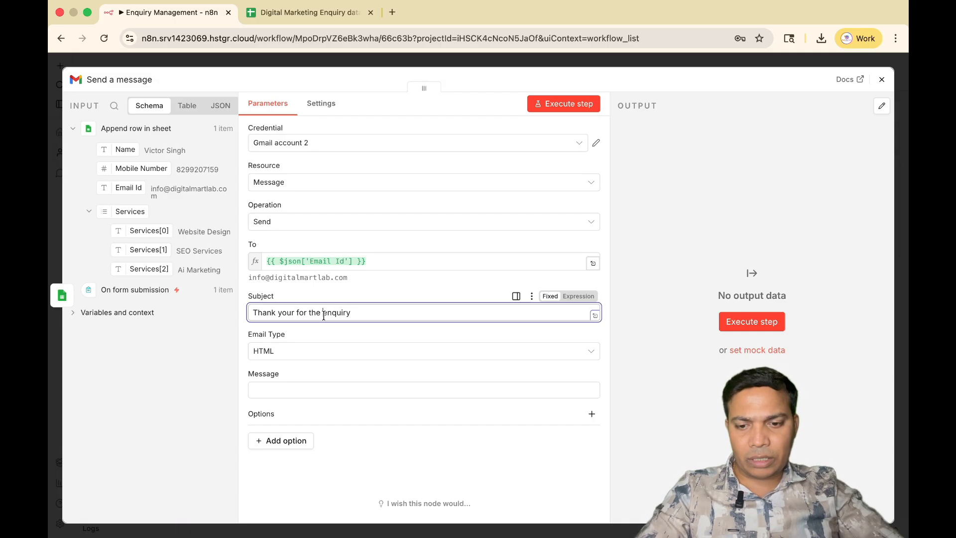
type("digi")
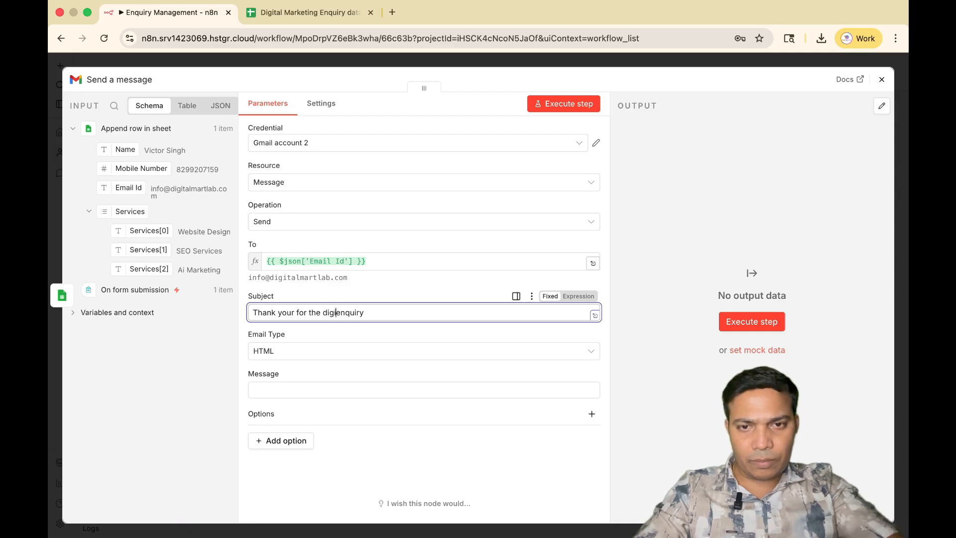
type("tal marketing")
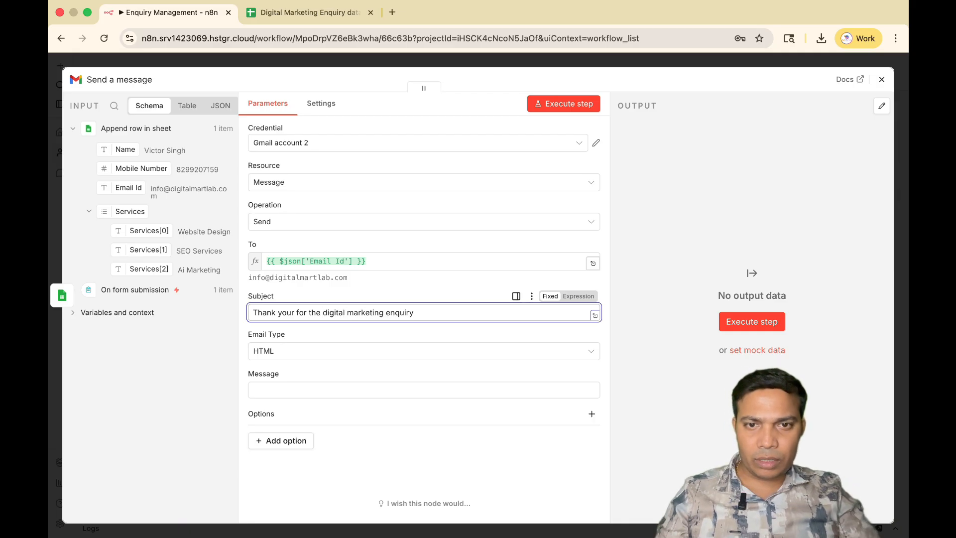
Set the email type to Text, switch the Message field to an expression, and open it in the expanded editor.
left_click(559, 352)
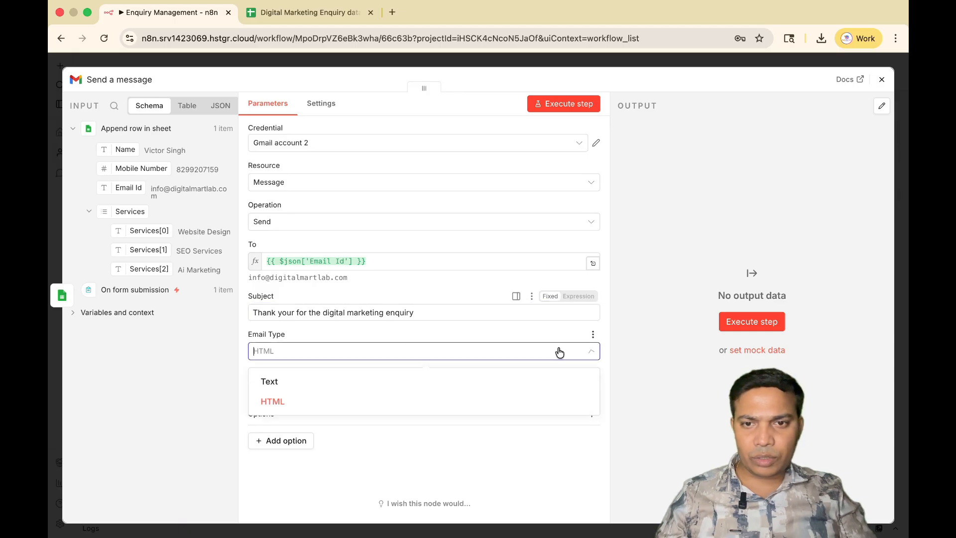
left_click(299, 384)
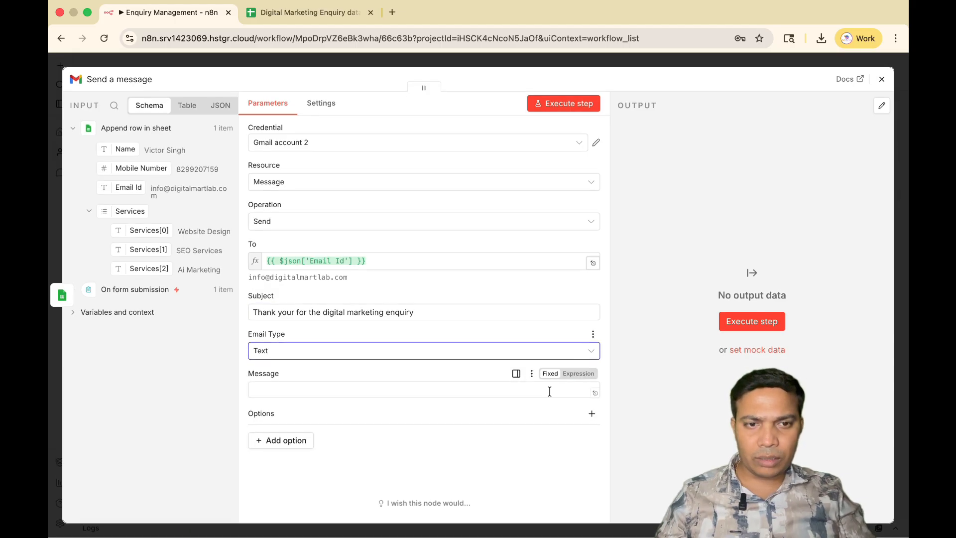
left_click(267, 390)
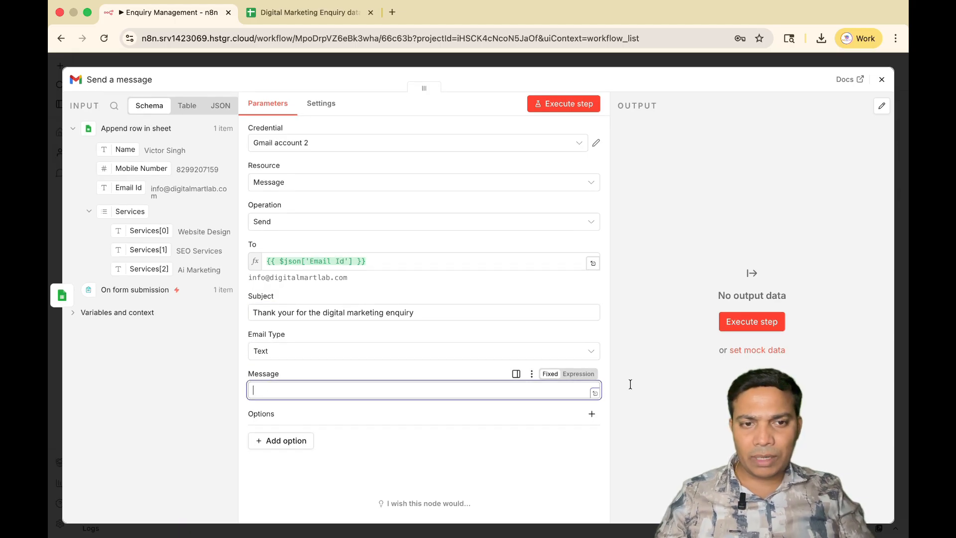
left_click(579, 374)
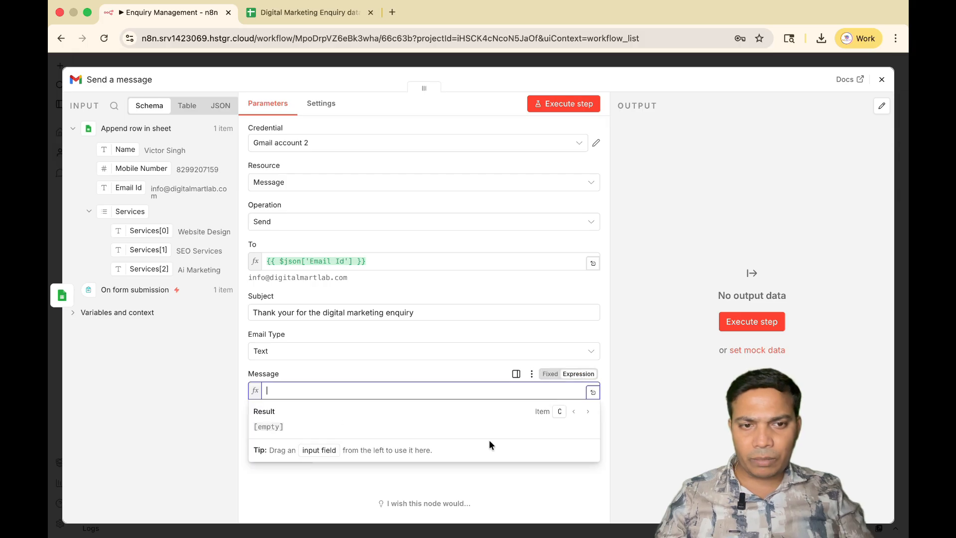
left_click(593, 394)
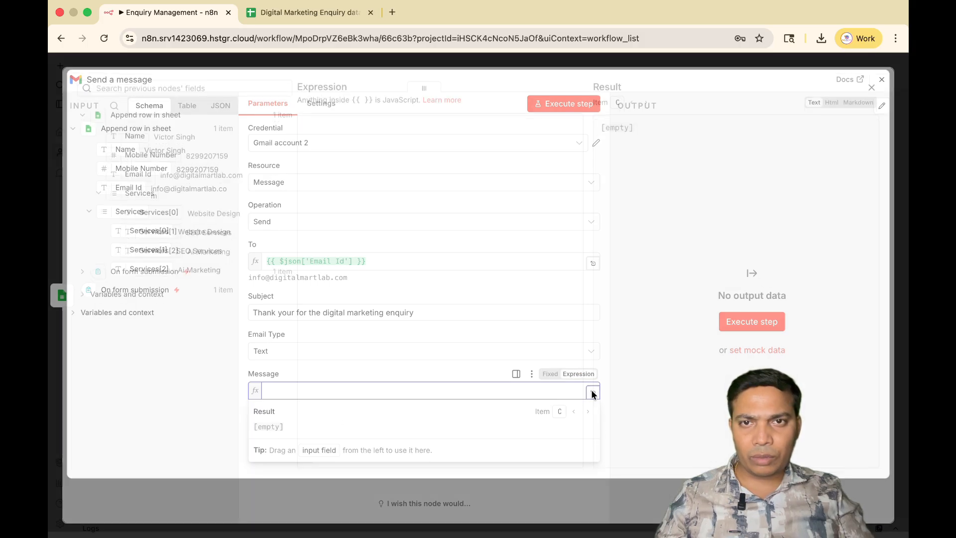
Begin the message with the greeting "Dear" followed by the Name field from Append row in sheet, a comma and a blank line.
left_click(420, 140)
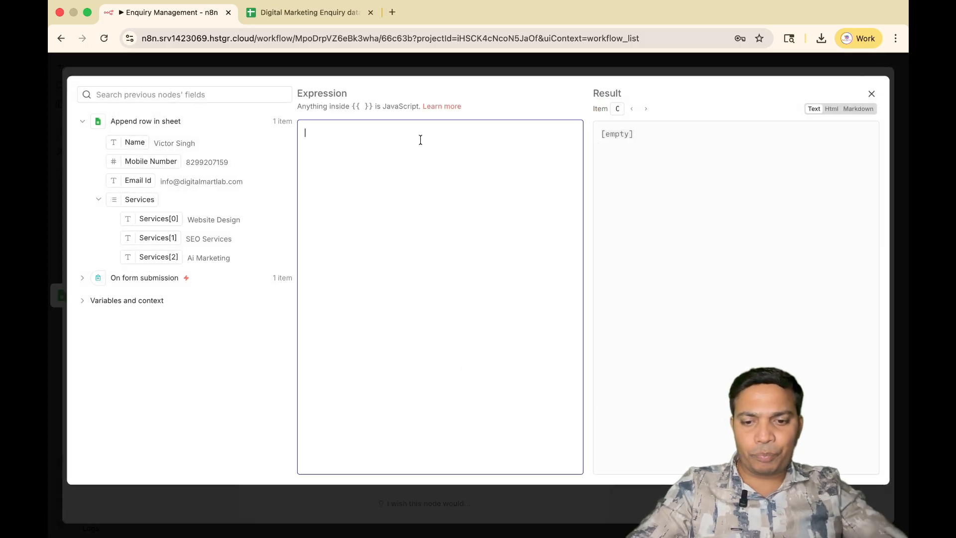
type("Dar")
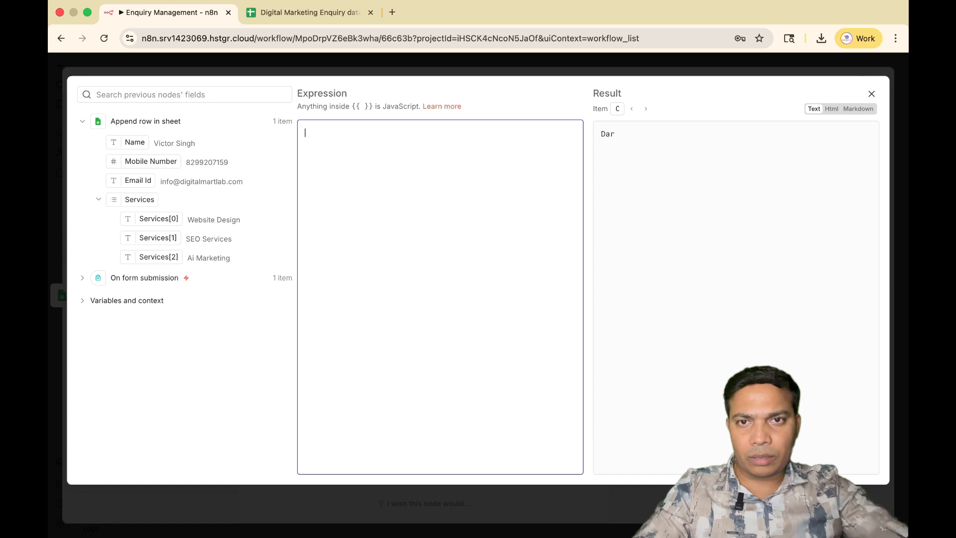
type("Dear")
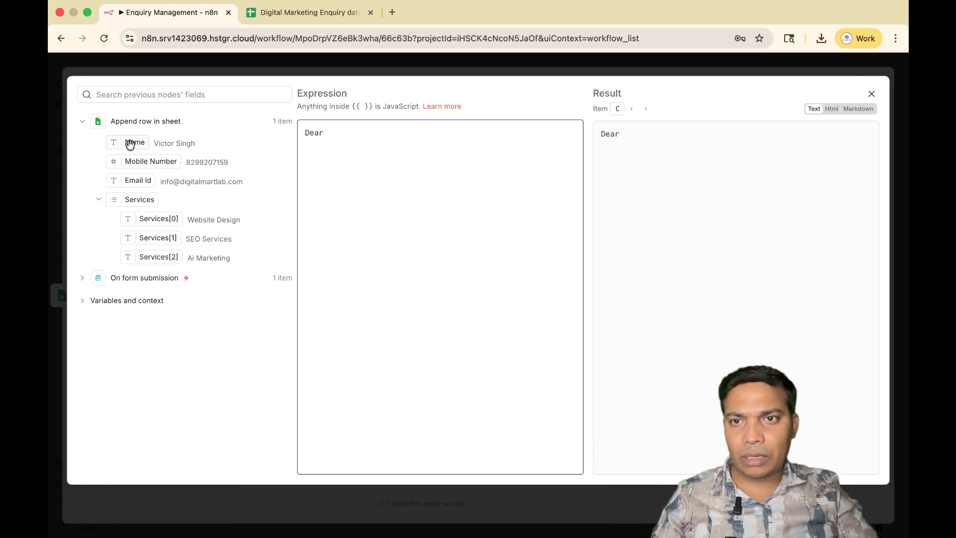
left_click_drag(129, 144, 368, 127)
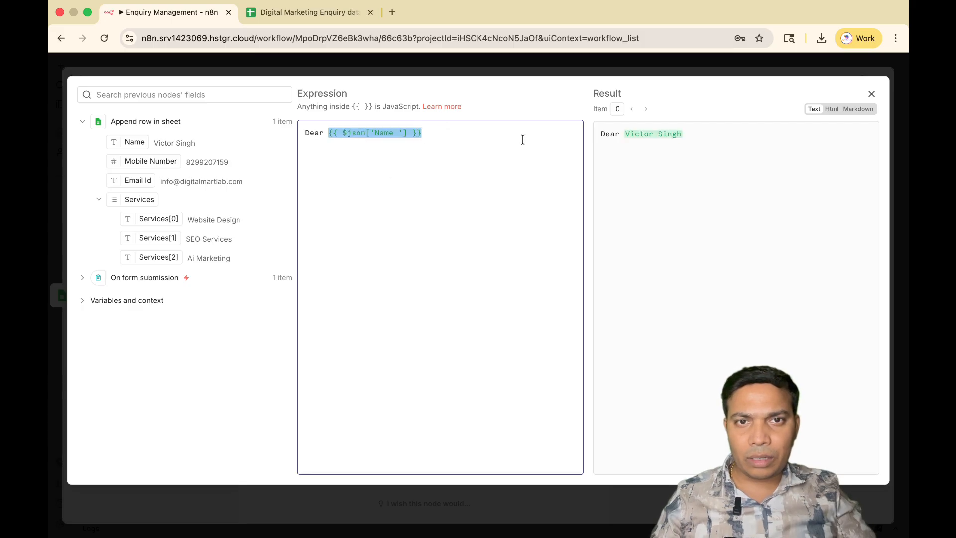
type(",")
key("Return")
key("Return")
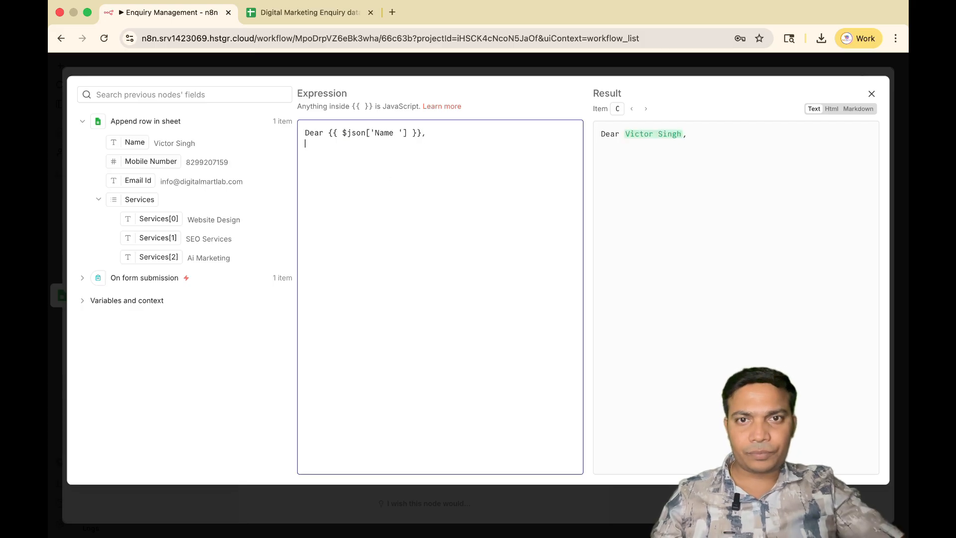
Write "Thank your for the {{ $json.Services }} enquiry," below the greeting, inserting the Services field from Append row in sheet.
type("Thank your for the")
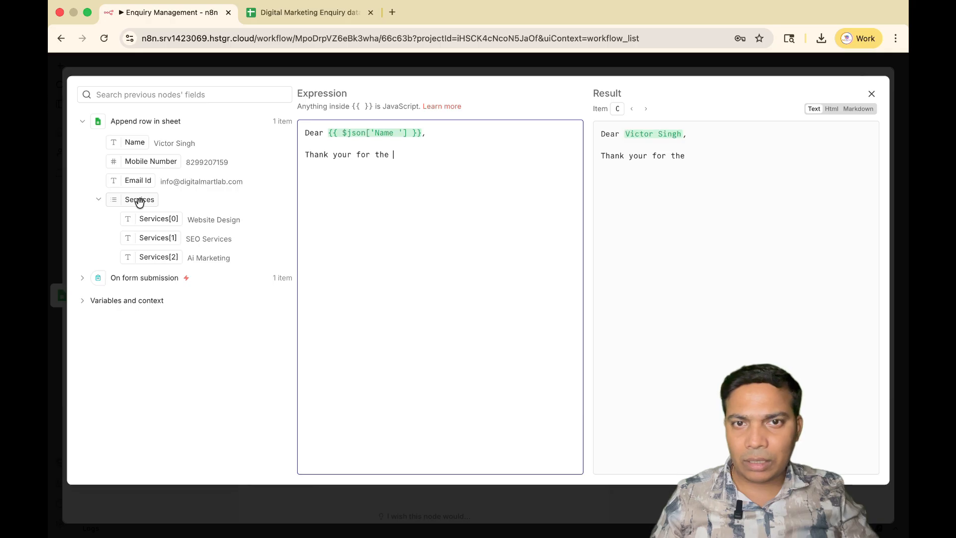
left_click_drag(143, 199, 405, 154)
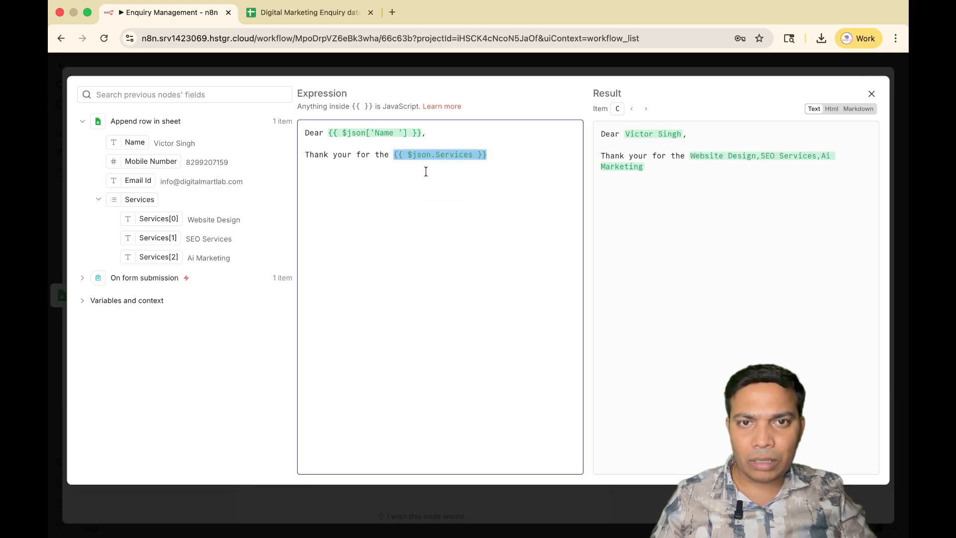
left_click(504, 155)
type("enquir")
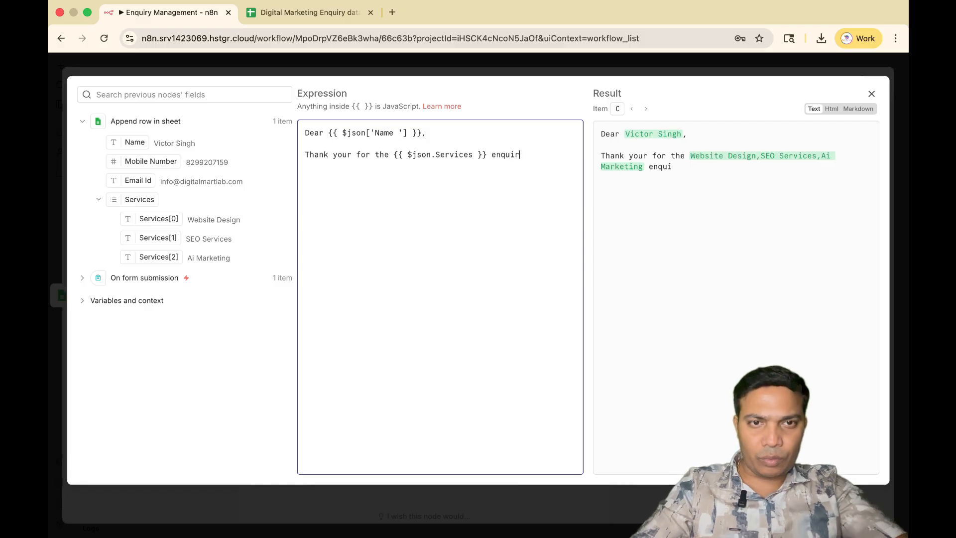
type("y")
key("BackSpace")
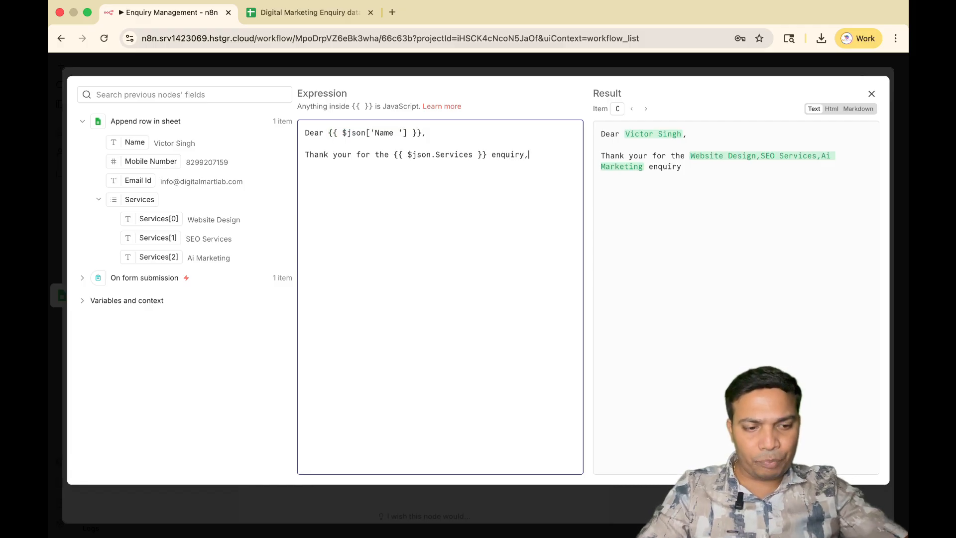
type(",")
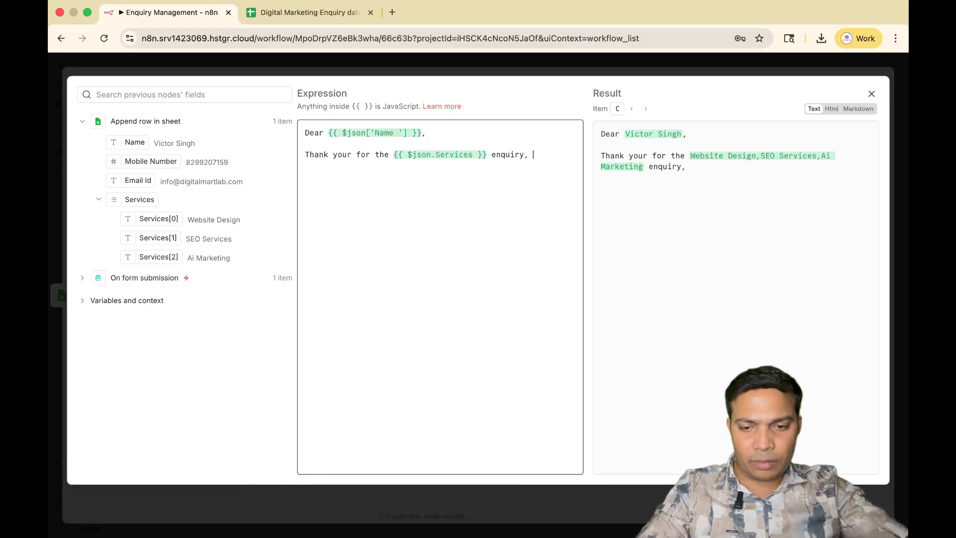
type(" Our")
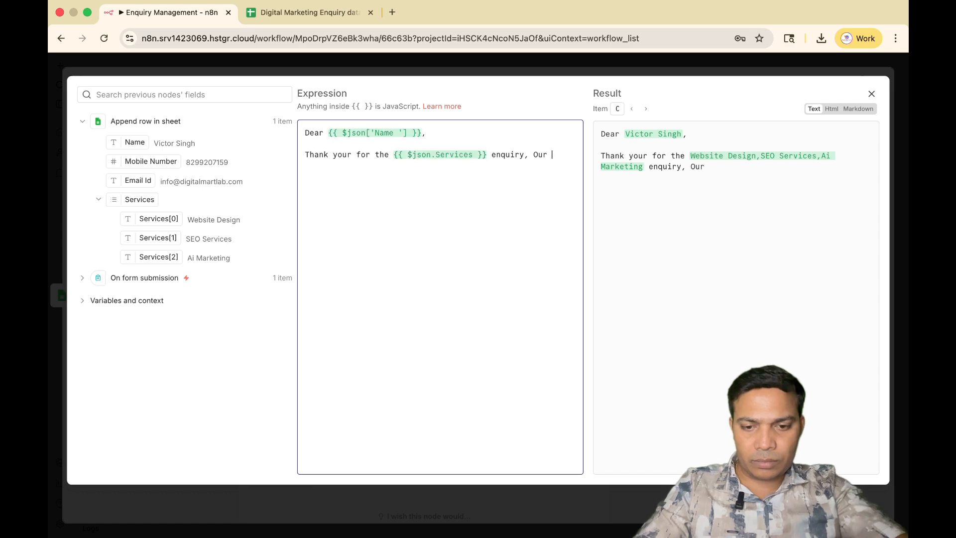
type(" team will get back")
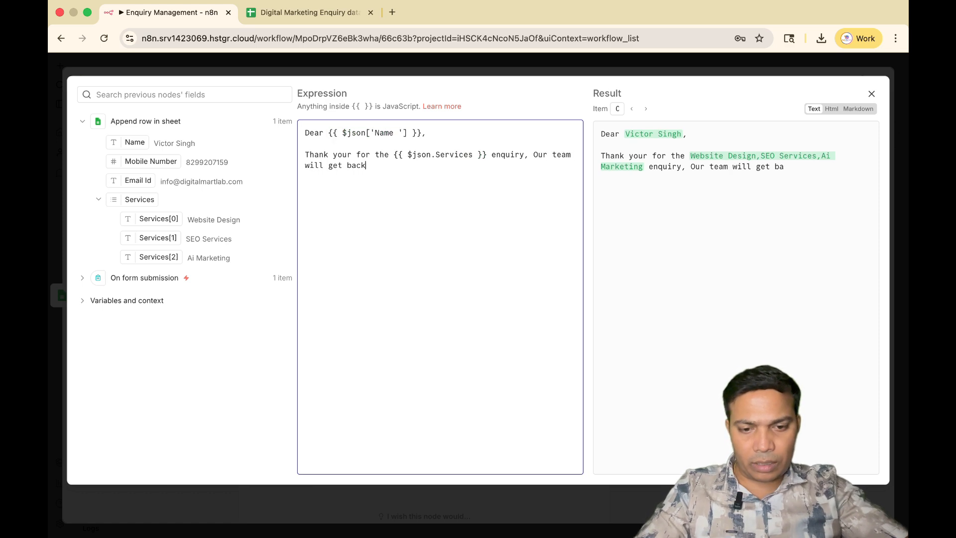
type(" to you ")
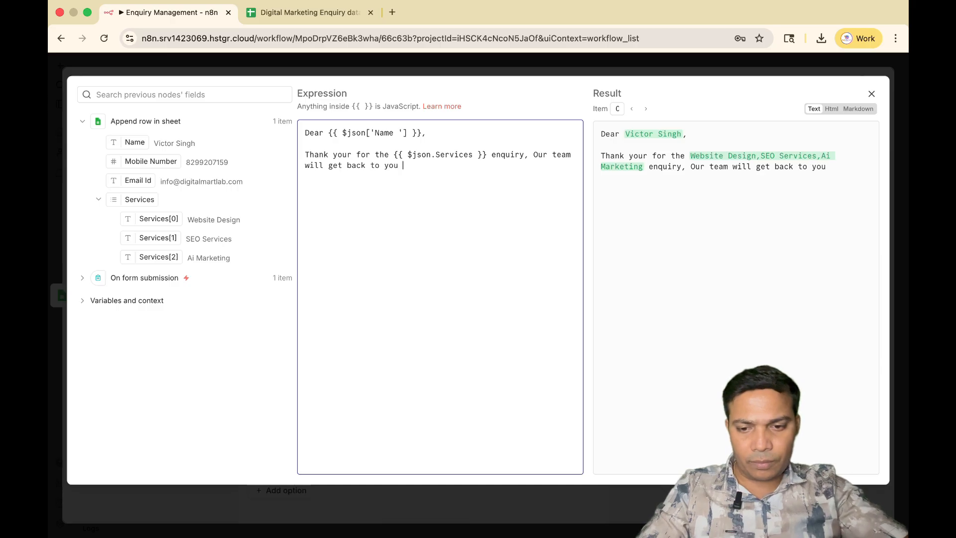
type("in 24 ")
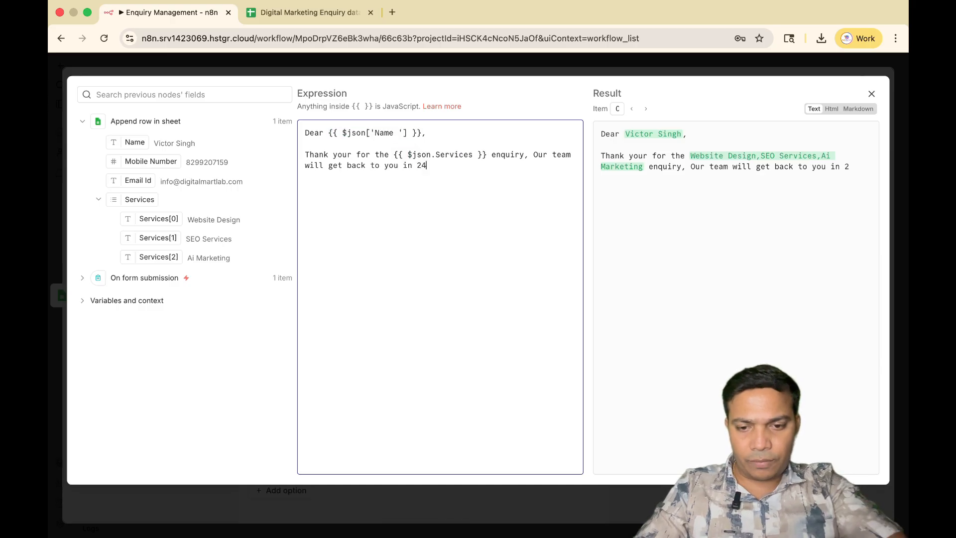
type("h")
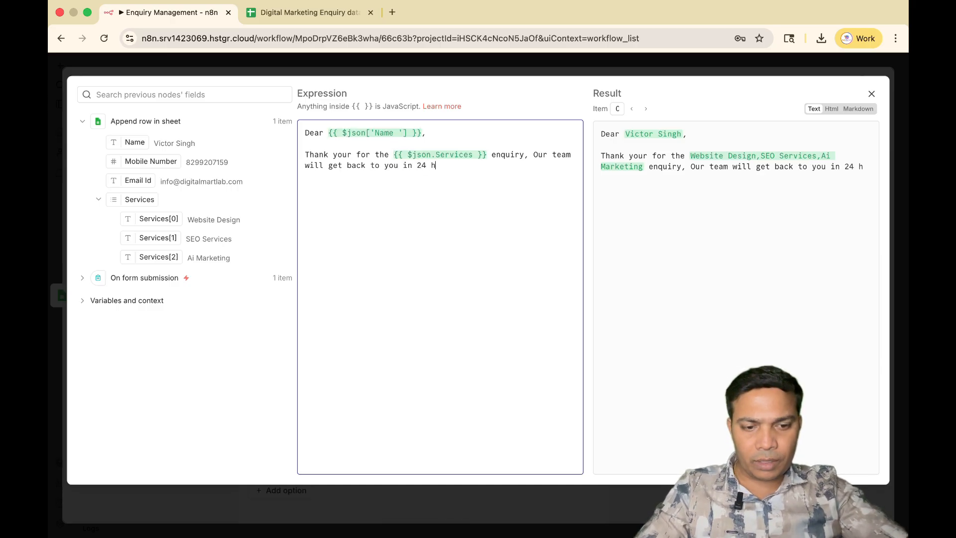
type("our.")
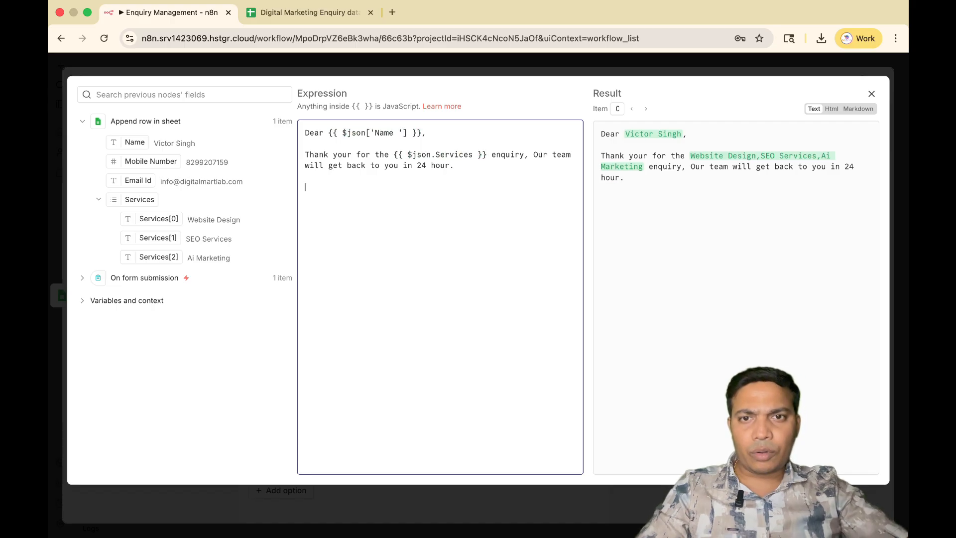
End the message with "Thank you," and the sender's full name after a blank line, and close the expression editor.
key("Return")
key("Return")
type("T")
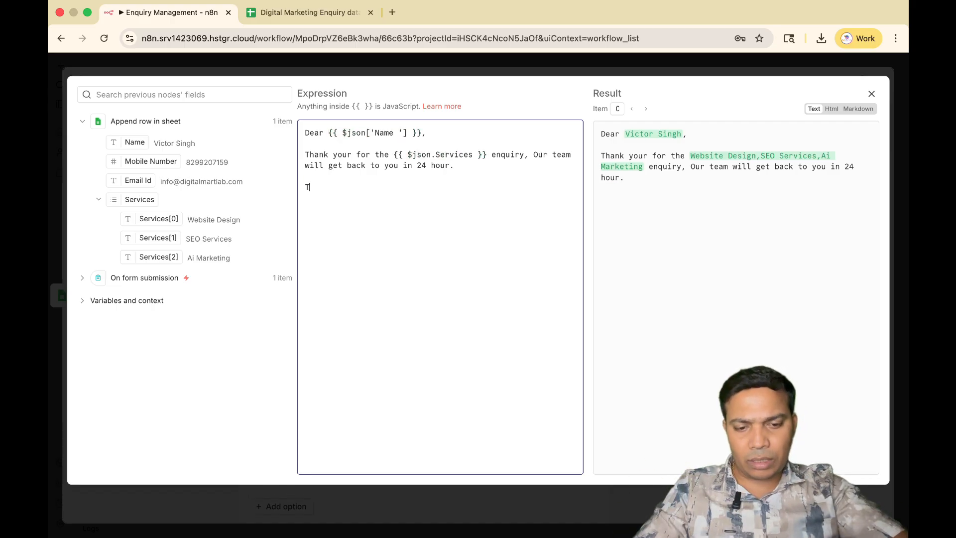
type("hank you")
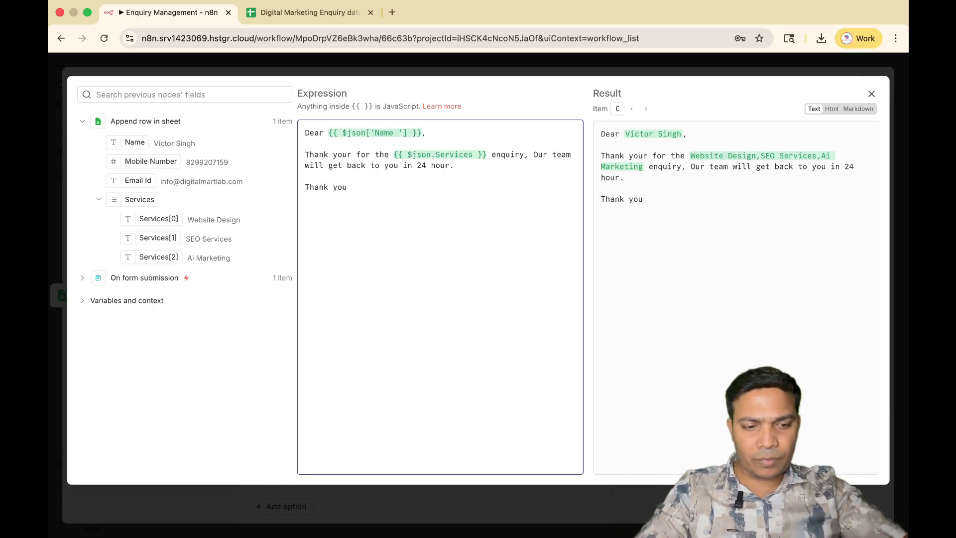
type(",")
key("Return")
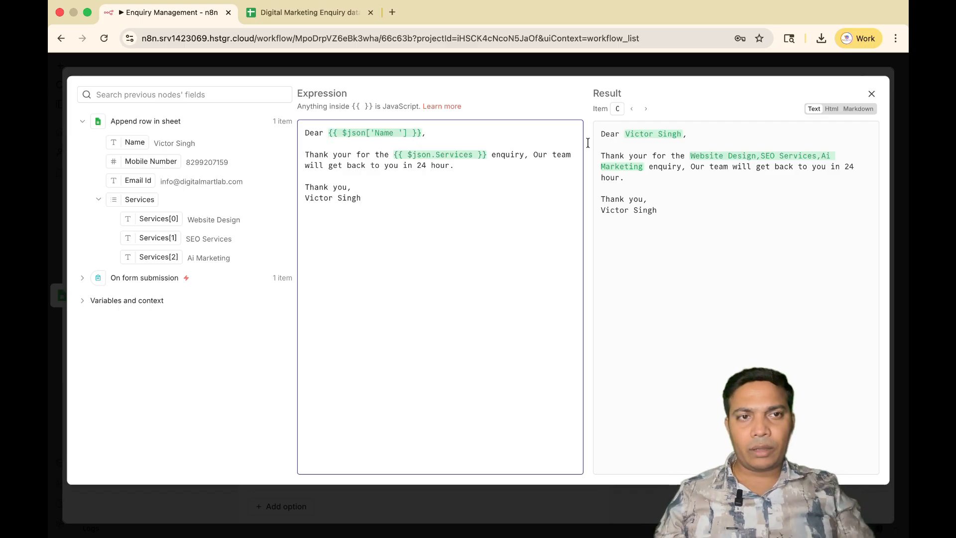
left_click(872, 93)
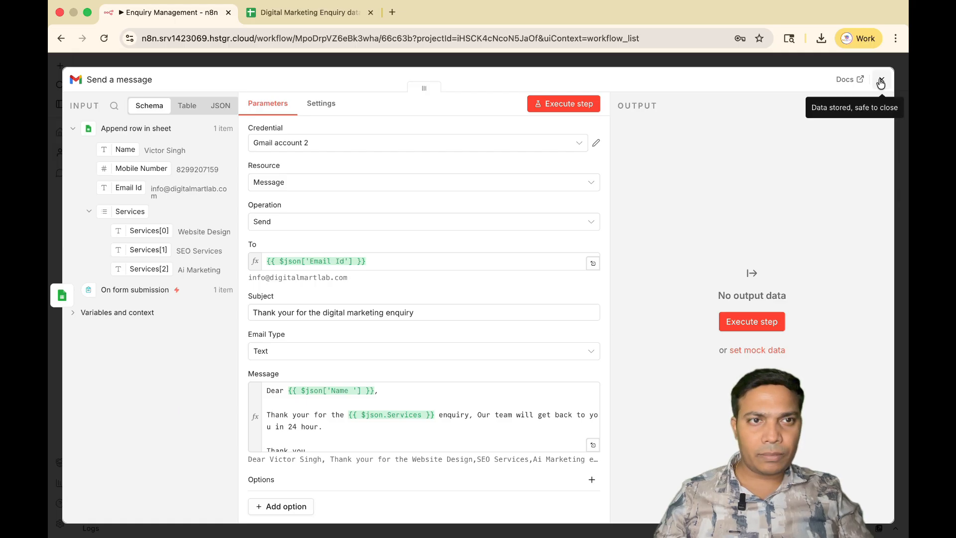
Execute the Send a message step, review its output in Table and JSON views, and close the node.
left_click(567, 109)
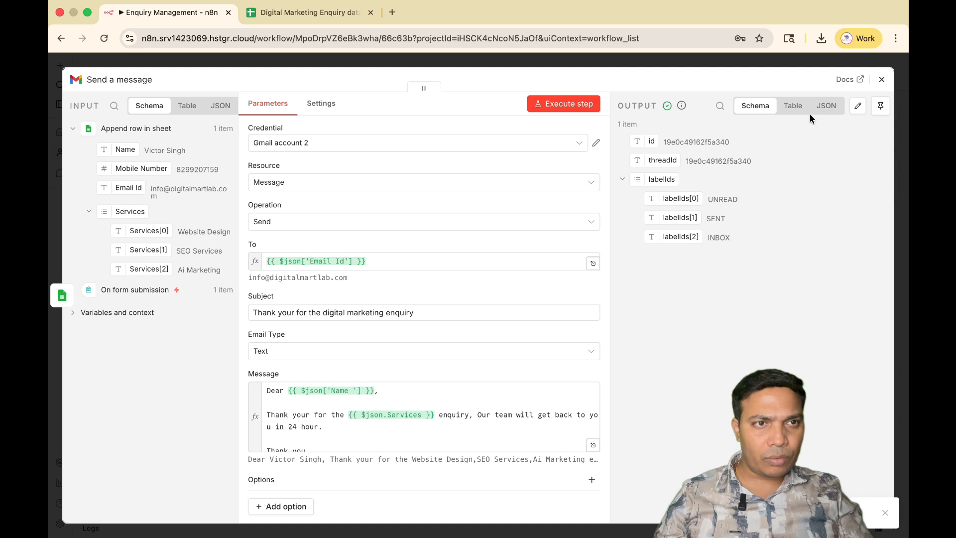
left_click(794, 108)
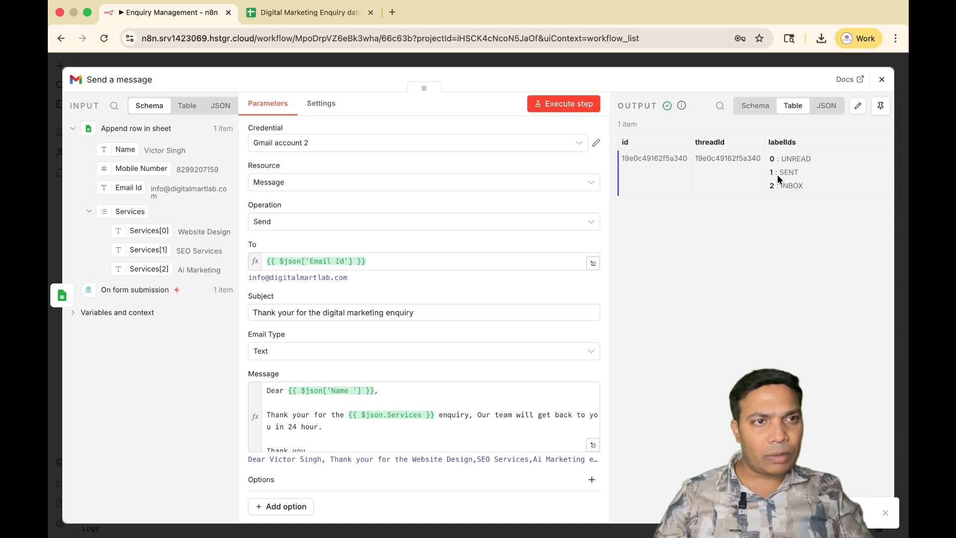
left_click(827, 106)
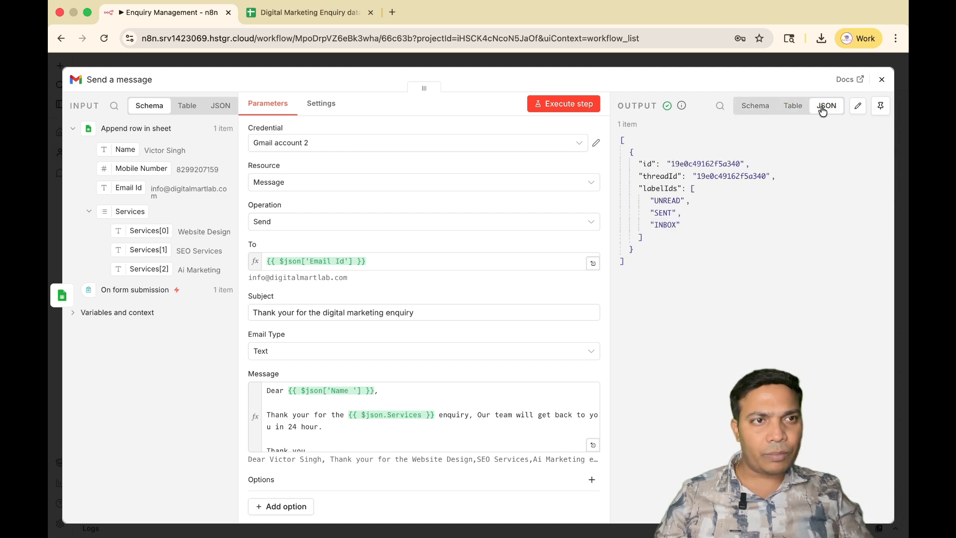
left_click(881, 81)
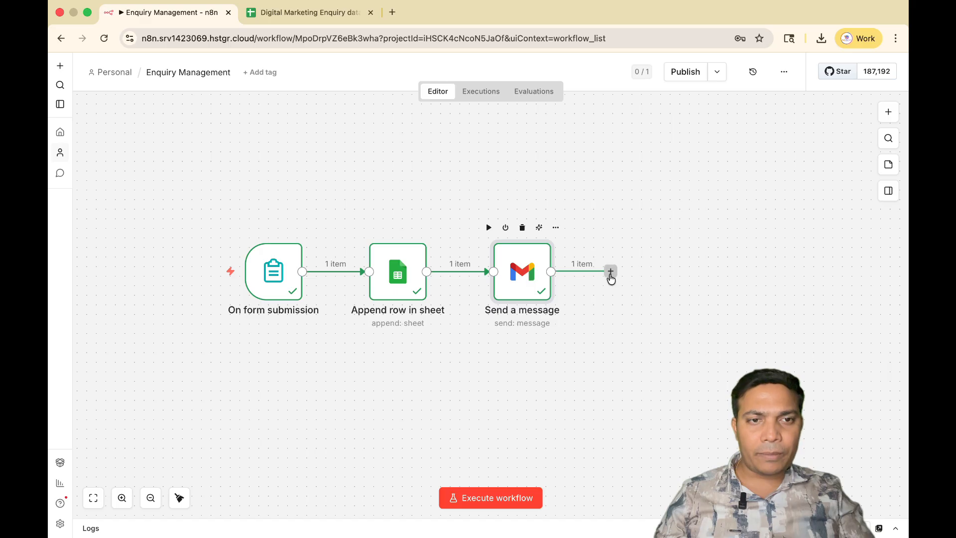
Add a Google Contacts node with the Create a contact action after Send a message.
left_click(610, 272)
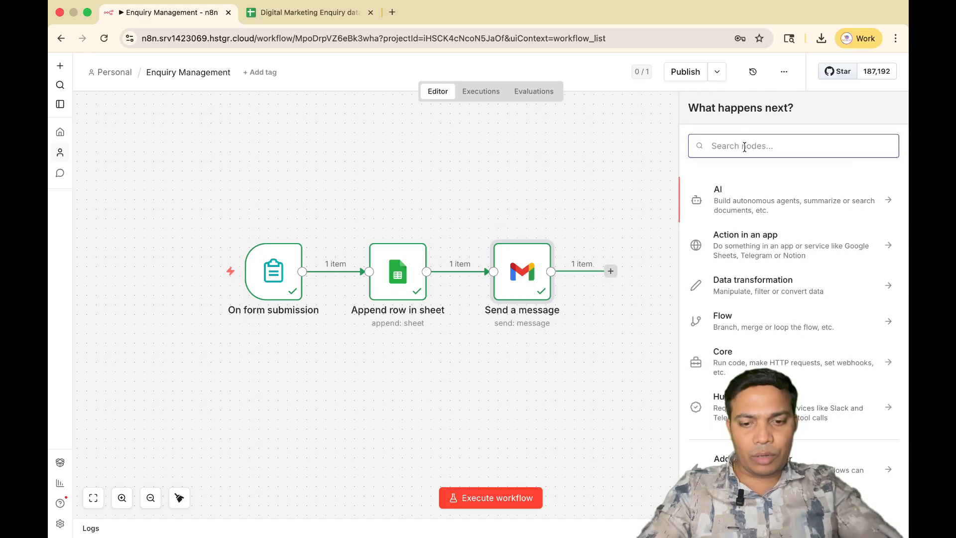
type("google conta")
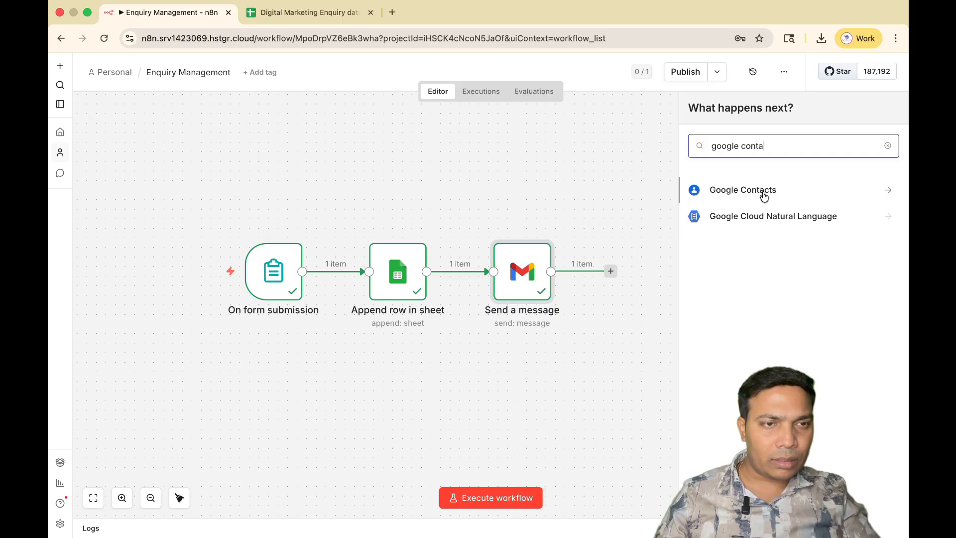
left_click(709, 192)
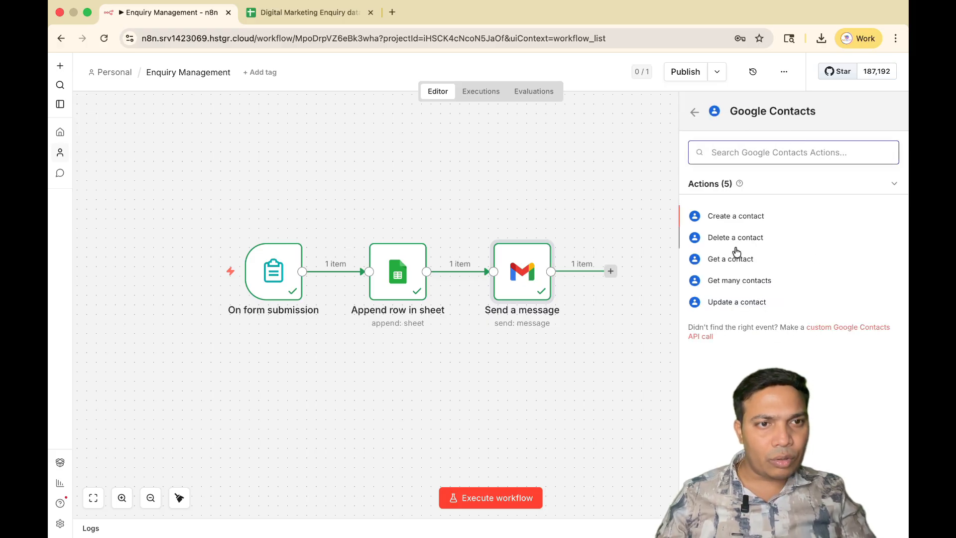
left_click(756, 219)
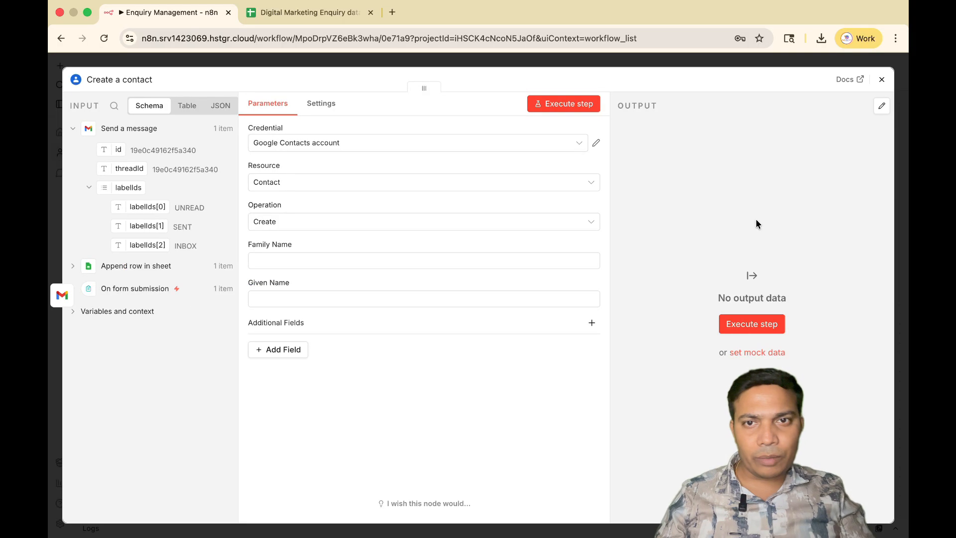
Reconnect the Google Contacts account credential by signing in with Google and allowing n8n Automation access, and return to the Create a contact node.
left_click(597, 143)
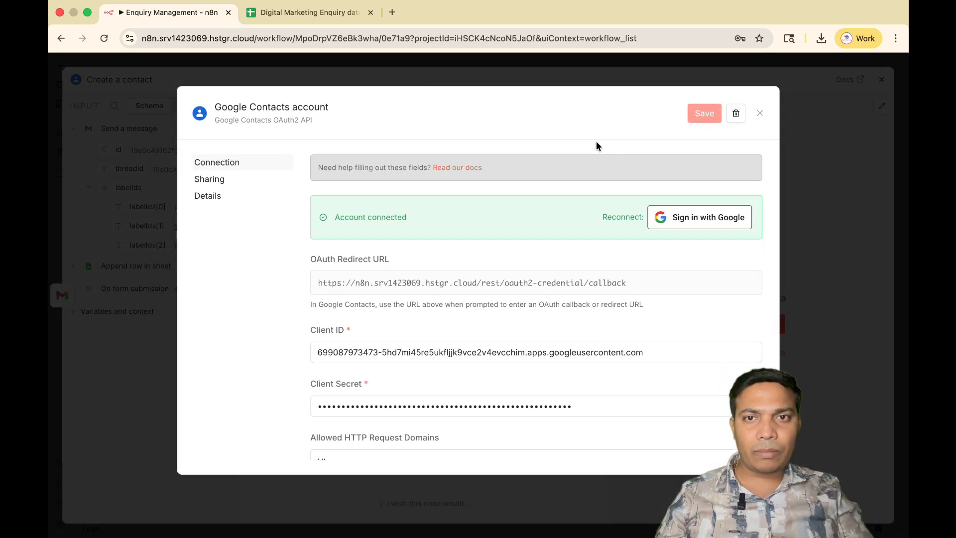
left_click(716, 217)
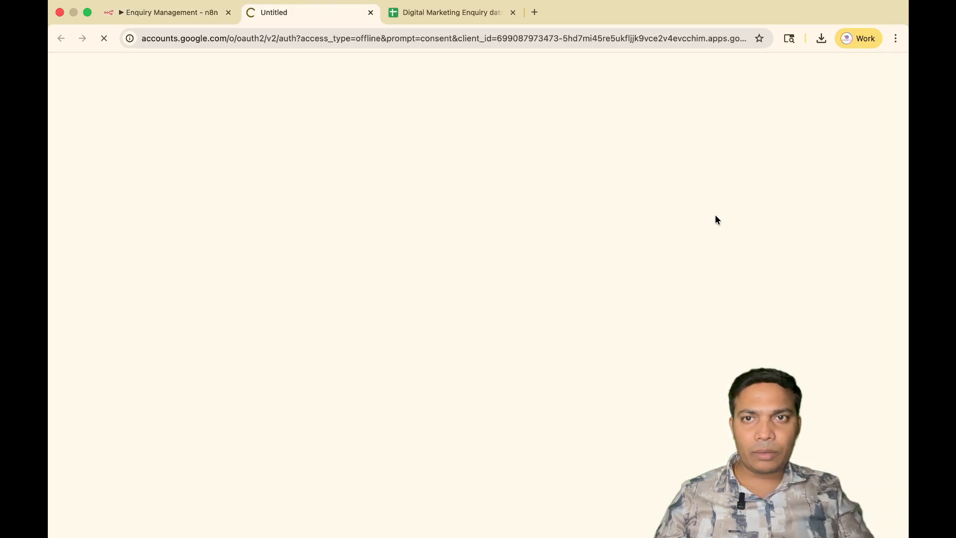
left_click(566, 252)
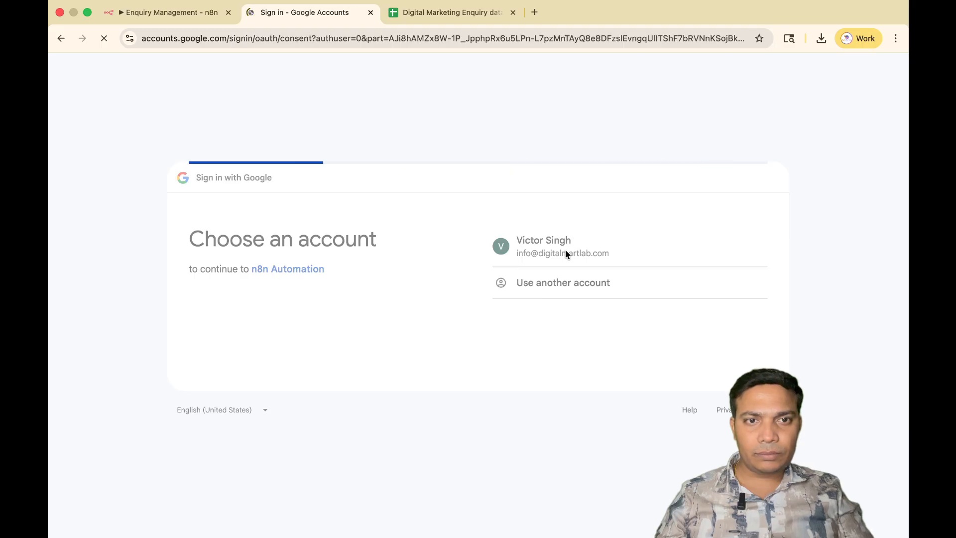
left_click(697, 425)
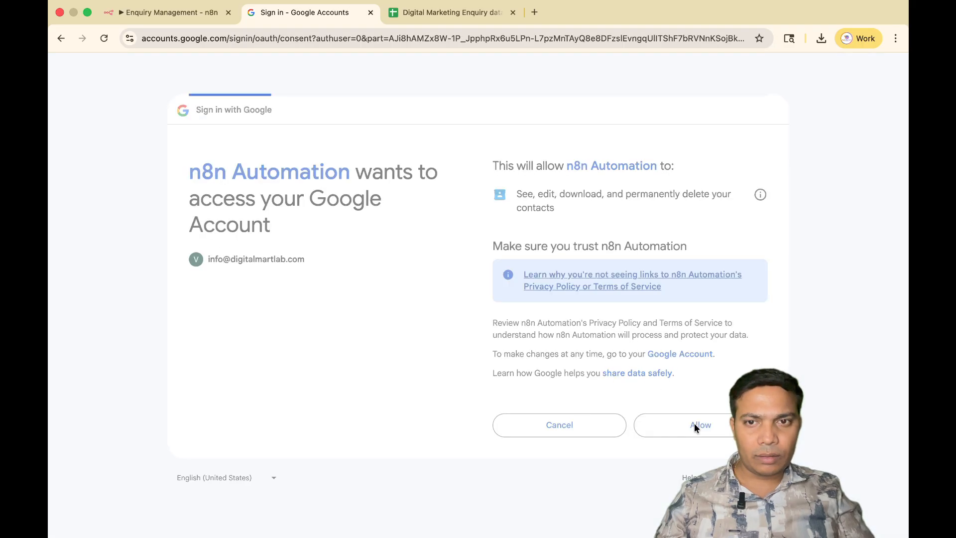
left_click(154, 13)
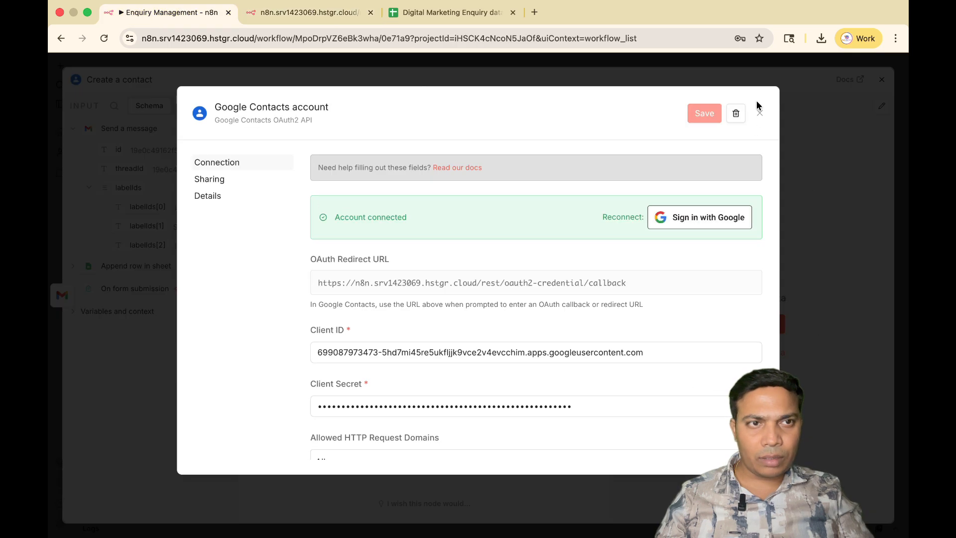
left_click(760, 116)
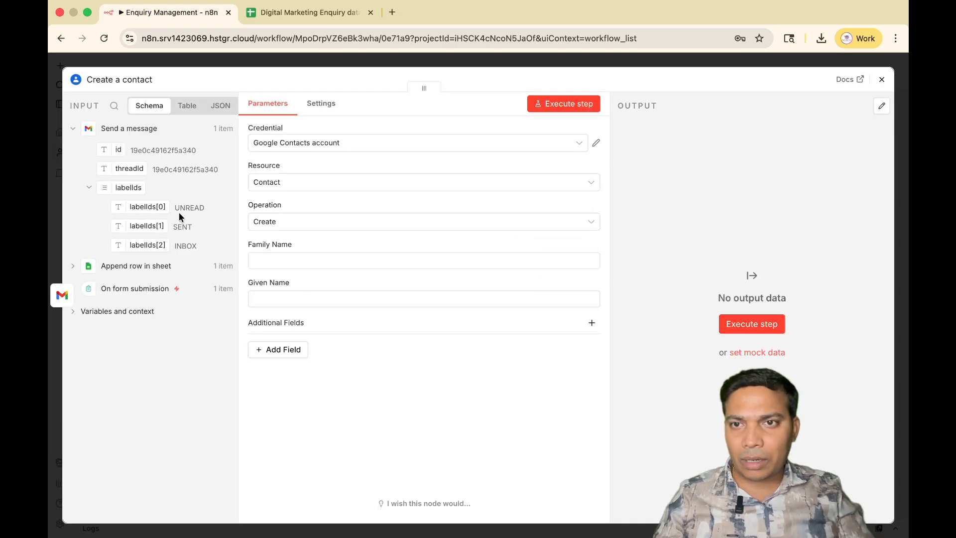
Map the Name field from Append row in sheet to Given Name and add Phone as an additional field.
left_click(127, 267)
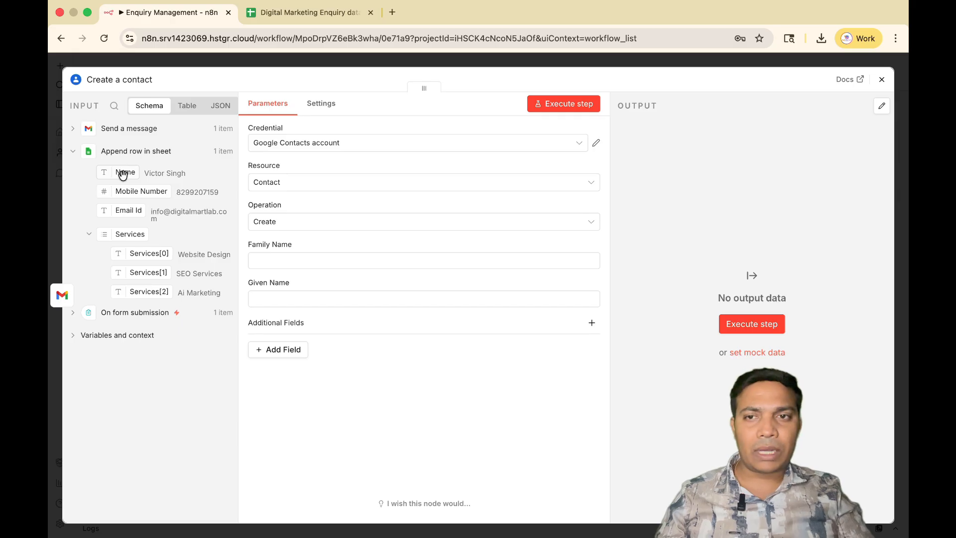
left_click_drag(122, 174, 274, 304)
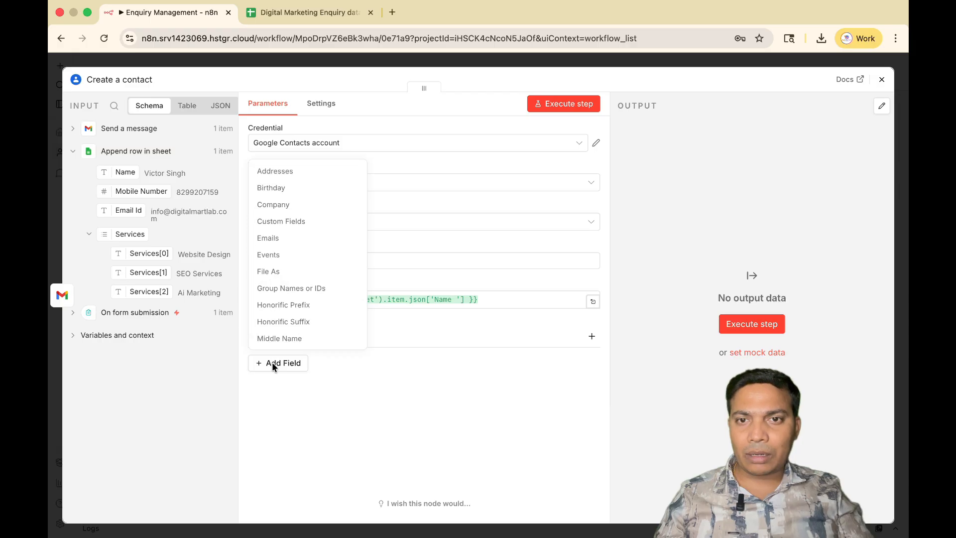
scroll(281, 332, "down", 2)
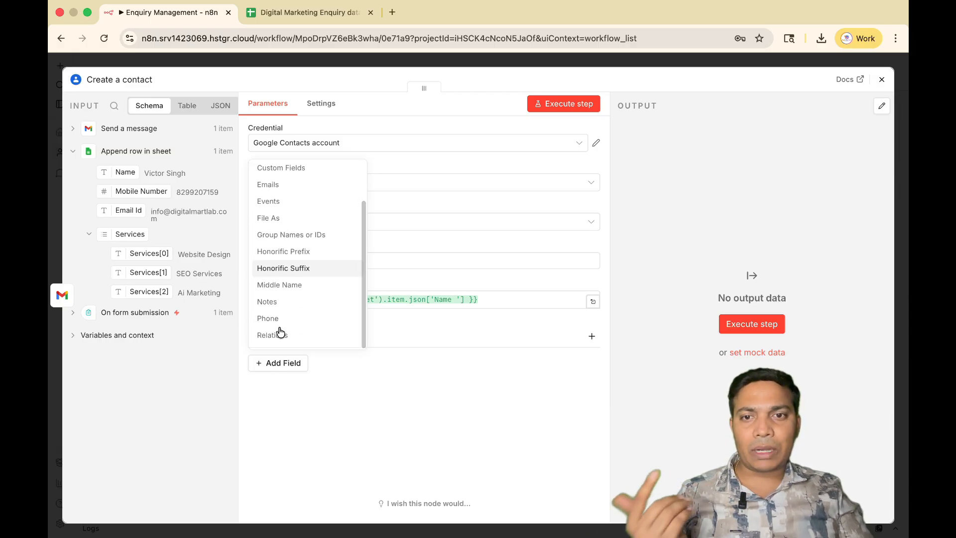
scroll(280, 332, "up", 2)
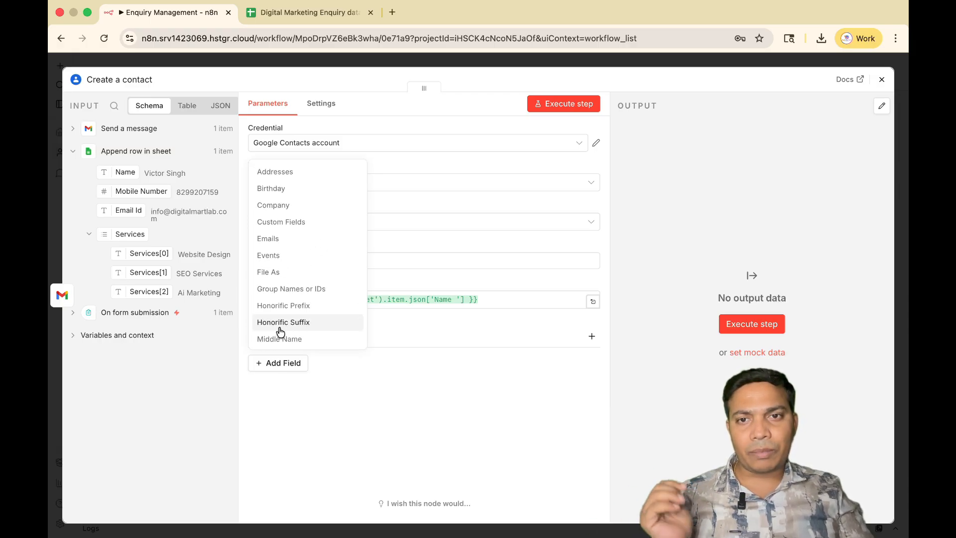
scroll(280, 331, "down", 3)
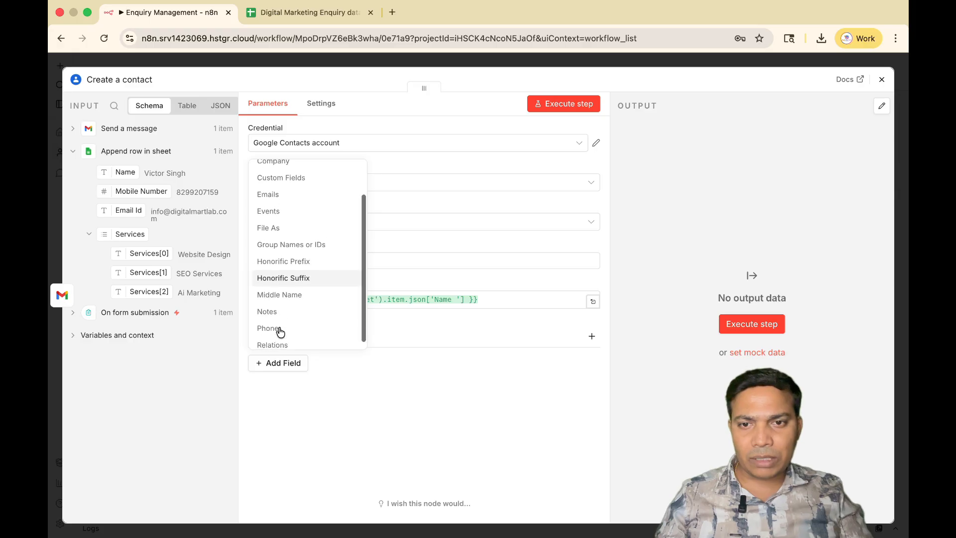
left_click(268, 322)
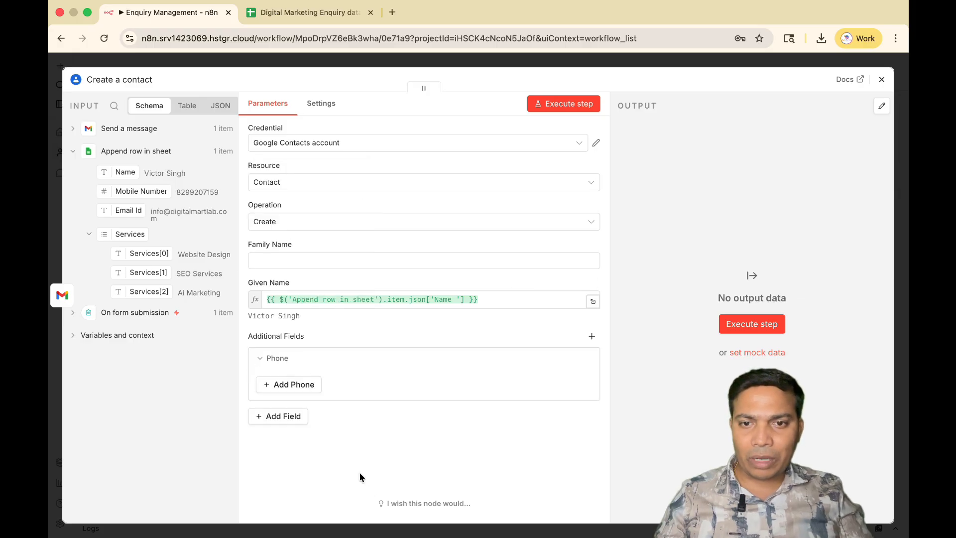
Add a phone entry of type Mobile with the value 91 followed by the Mobile Number field from Append row in sheet.
left_click(294, 388)
scroll(387, 410, "down", 2)
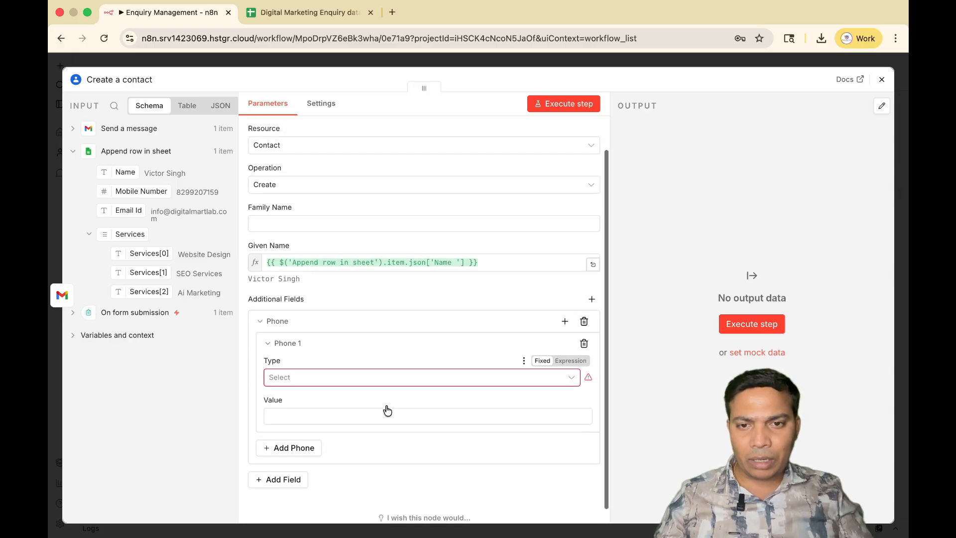
left_click(309, 362)
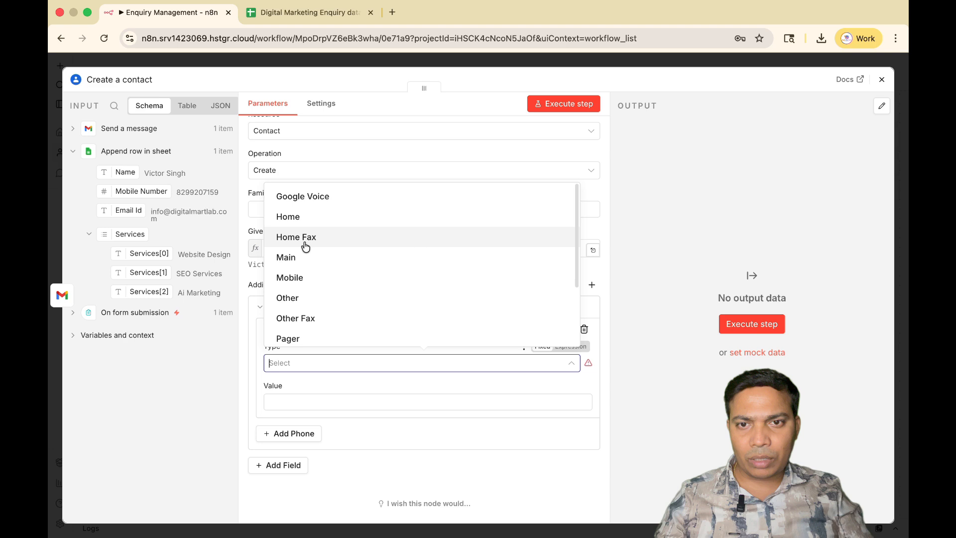
left_click(301, 278)
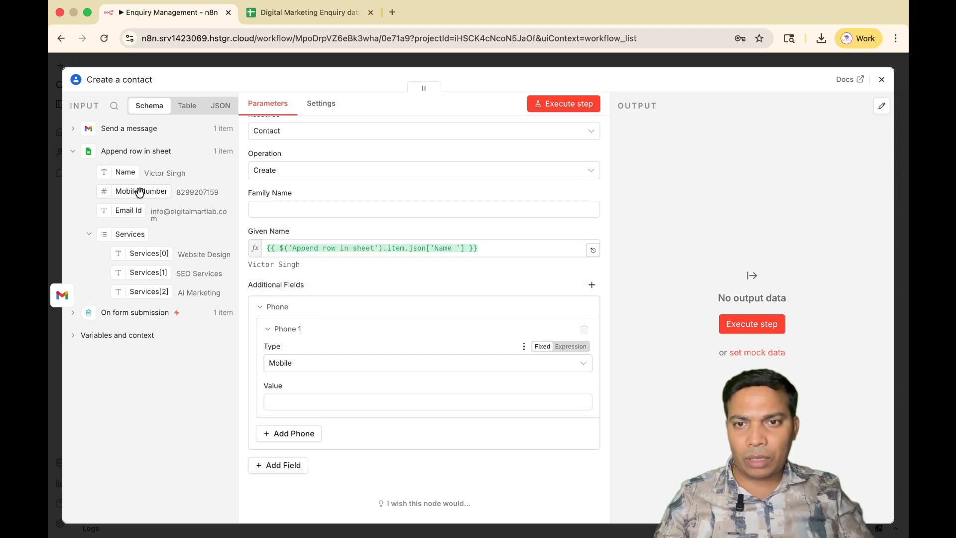
left_click_drag(139, 190, 324, 408)
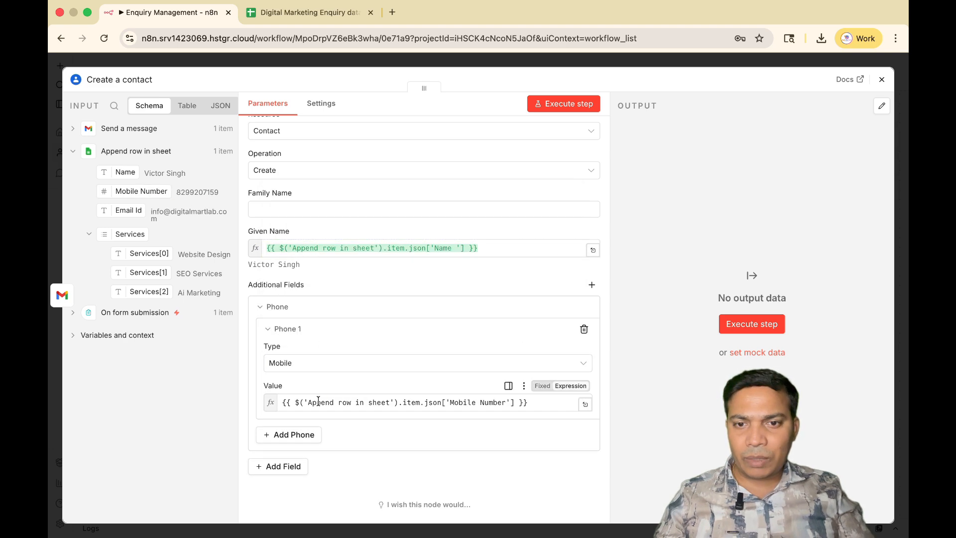
left_click(283, 406)
type("91")
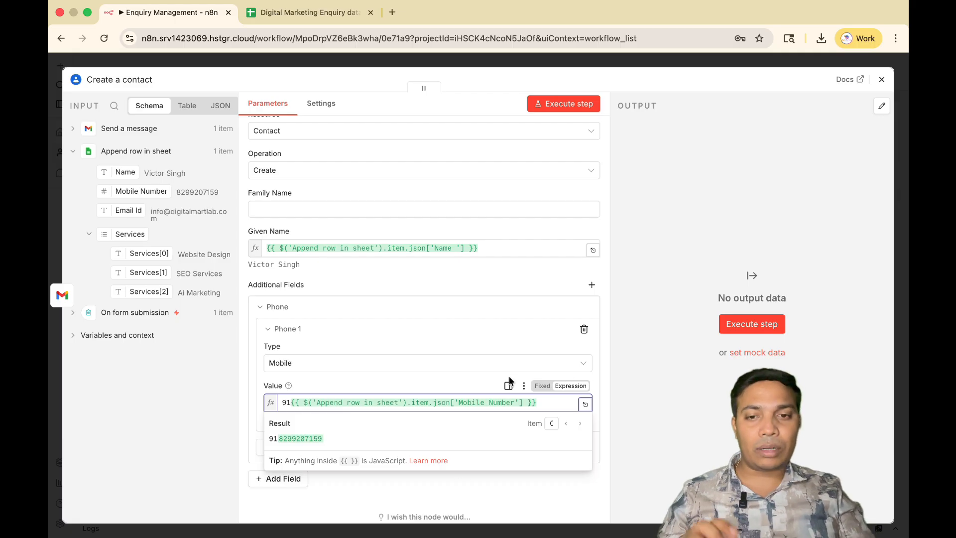
Execute the Create a contact step, review its JSON output, and close the node.
left_click(592, 104)
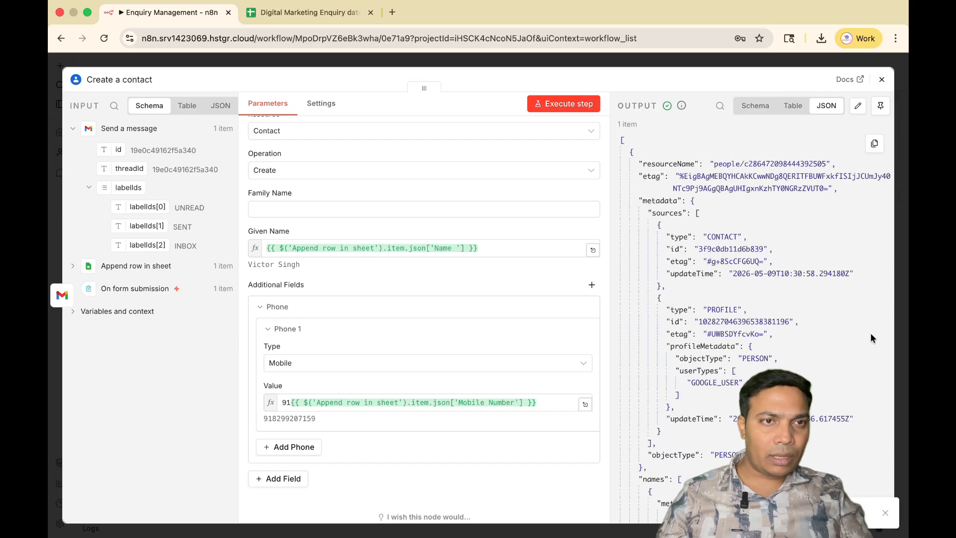
scroll(809, 445, "down", 10)
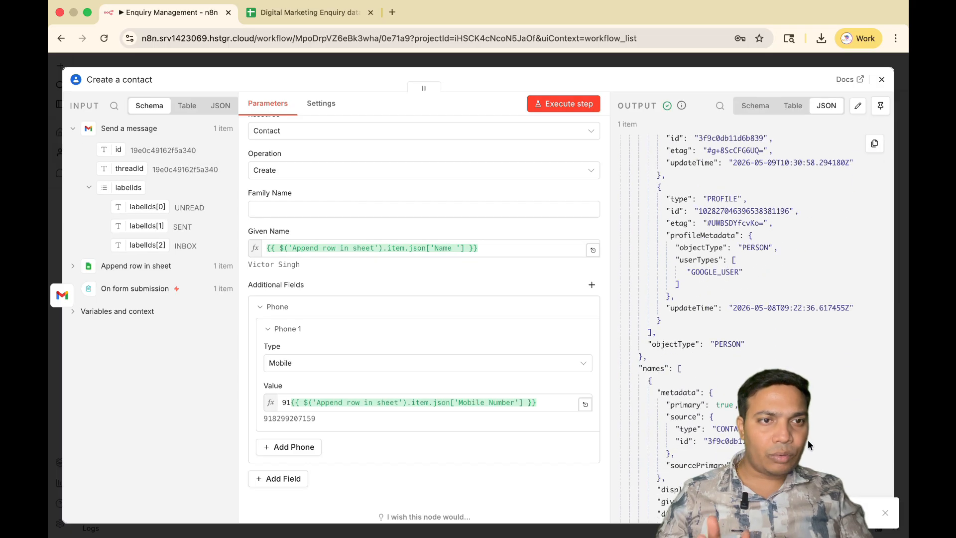
scroll(822, 299, "up", 10)
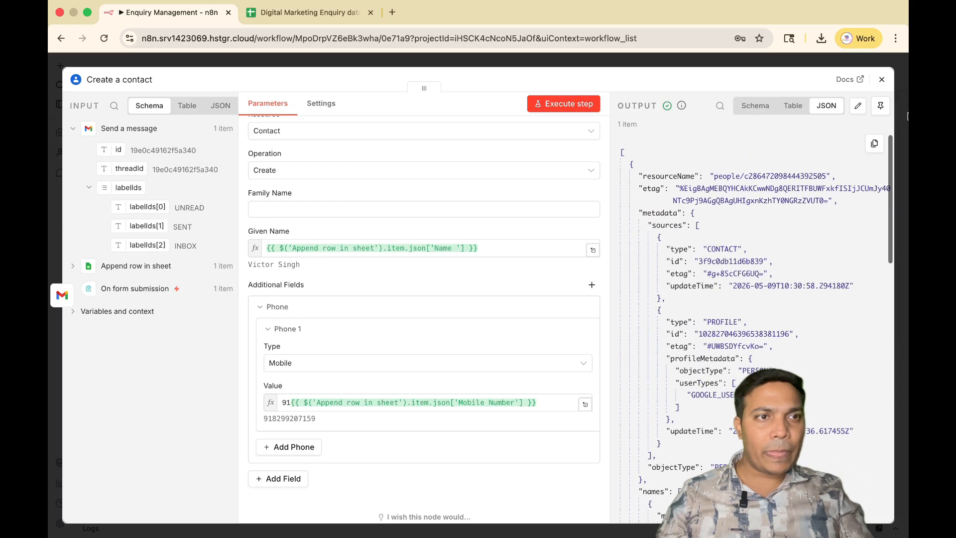
left_click(882, 79)
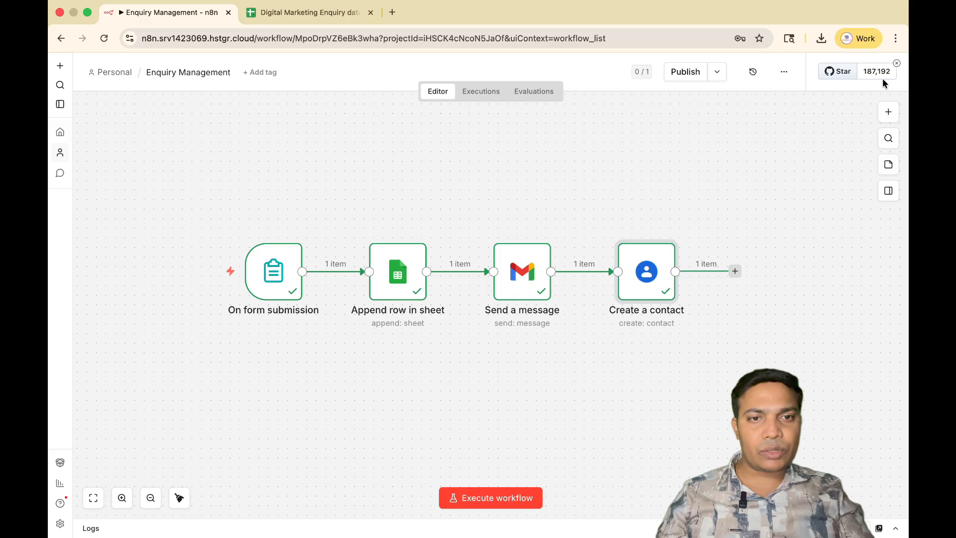
Add a second Gmail node with the Send a message action after Create a contact.
left_click(735, 271)
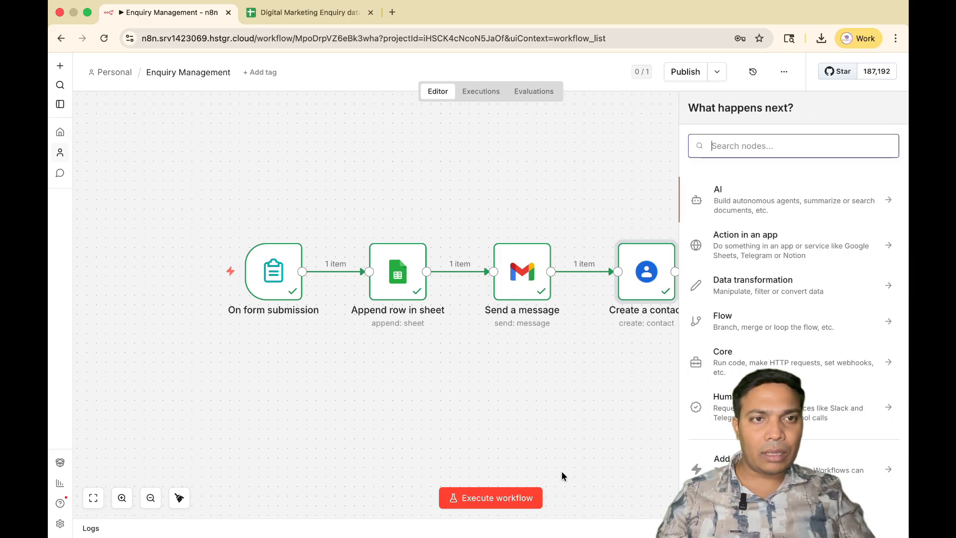
scroll(561, 474, "right", 3)
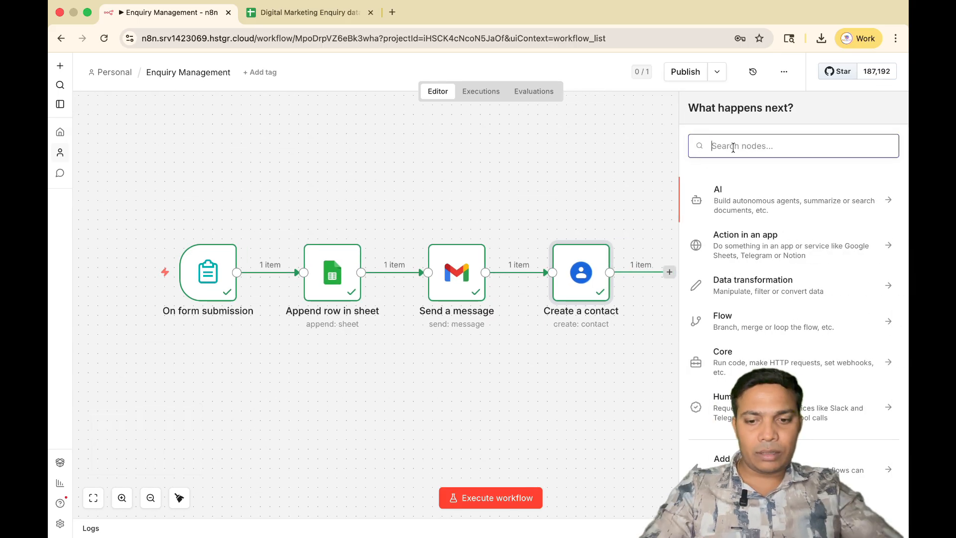
type("gmail")
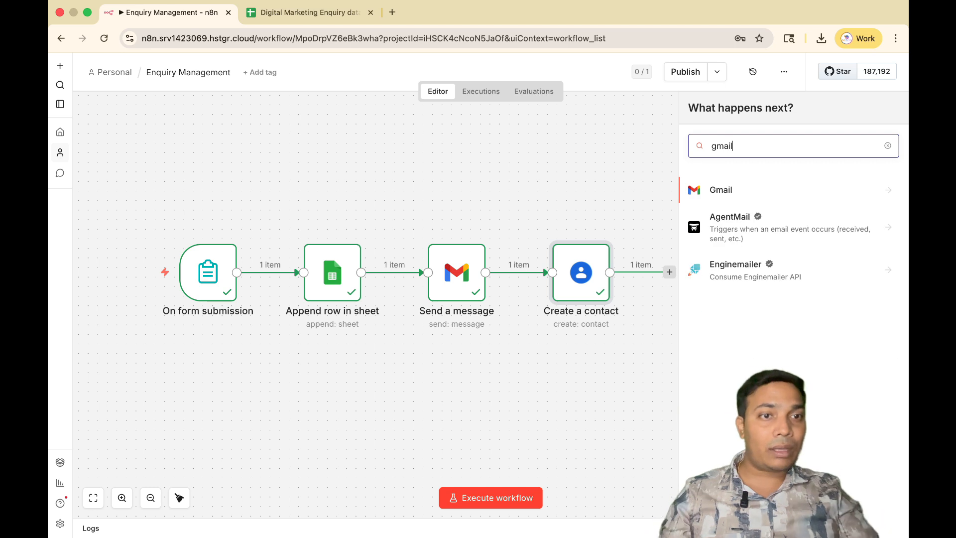
left_click(766, 194)
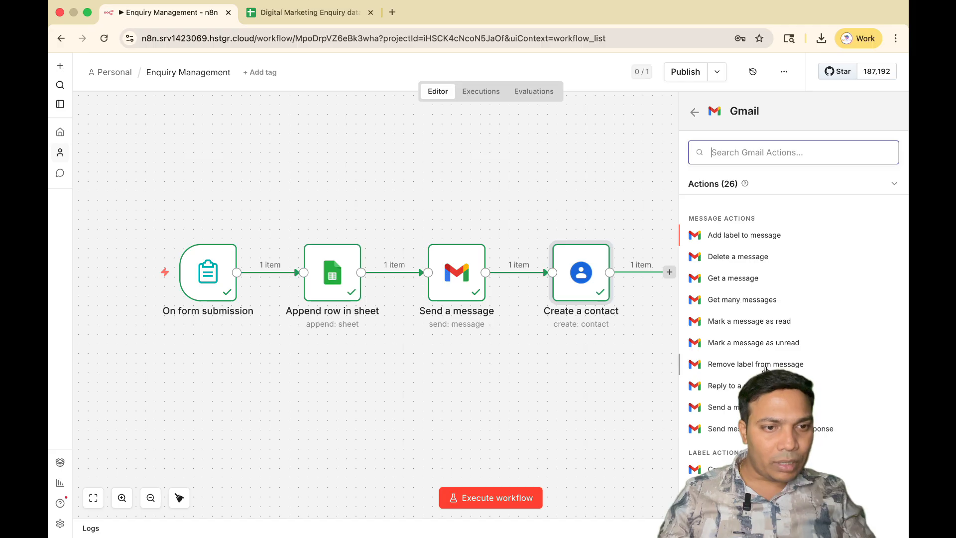
scroll(738, 349, "down", 1)
left_click(736, 359)
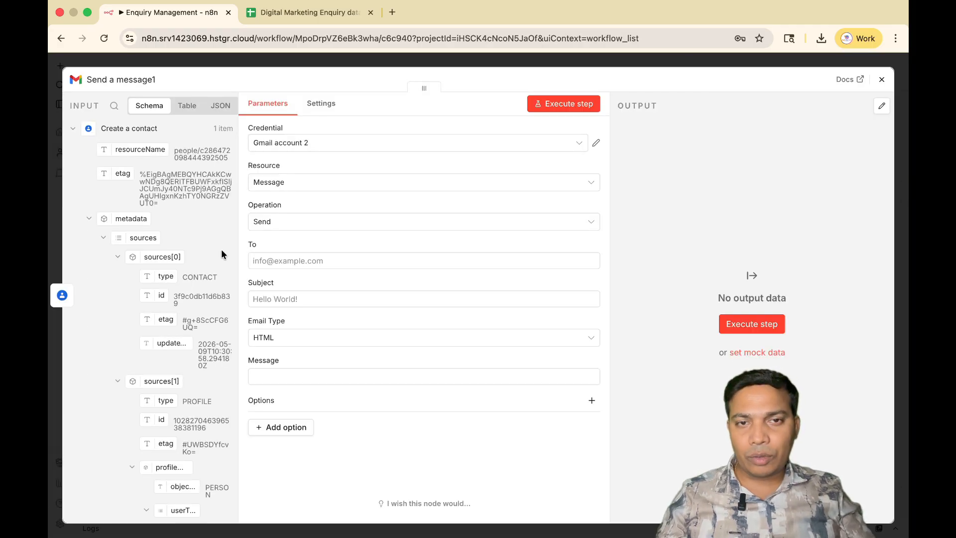
Enter the team's e-mail address as the recipient of the second Gmail message.
left_click(288, 261)
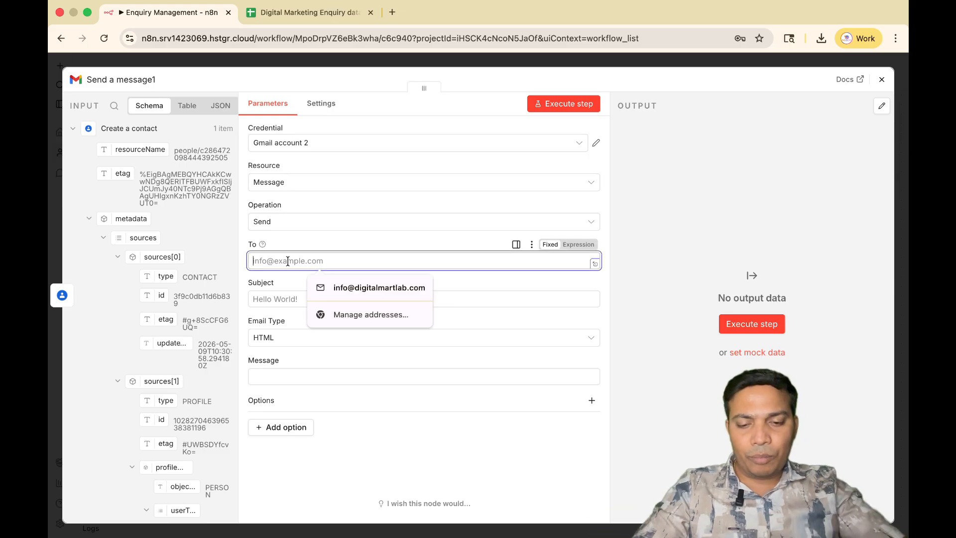
type("di")
key("BackSpace")
key("BackSpace")
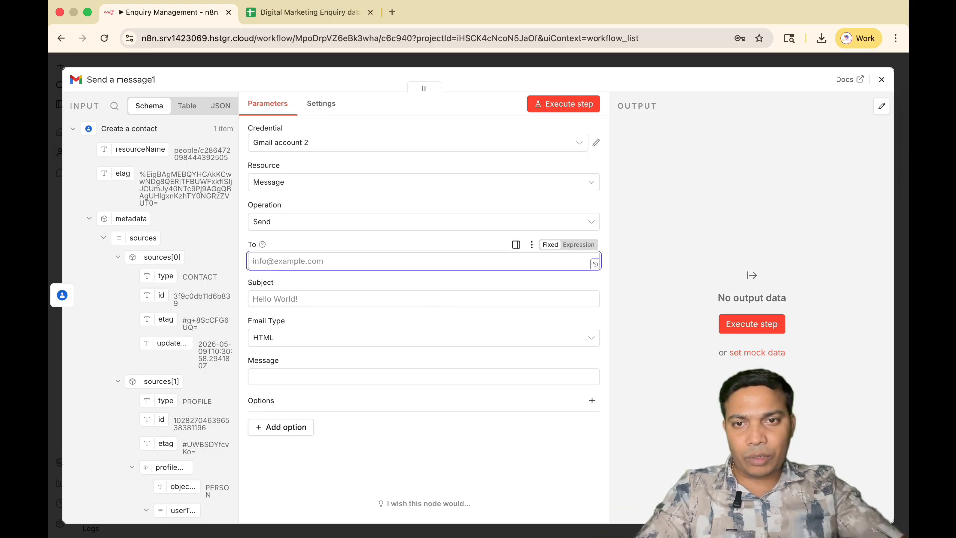
type("in")
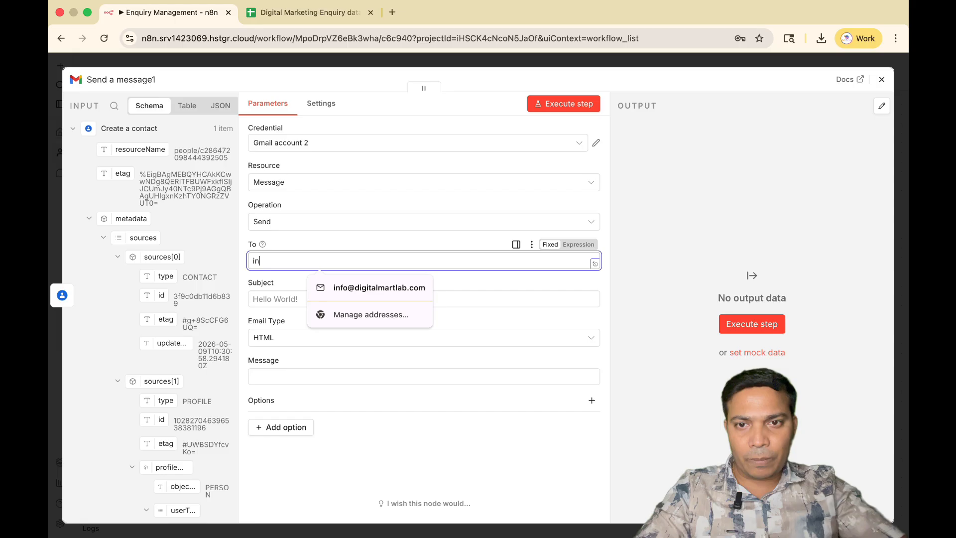
key("BackSpace")
key("BackSpace")
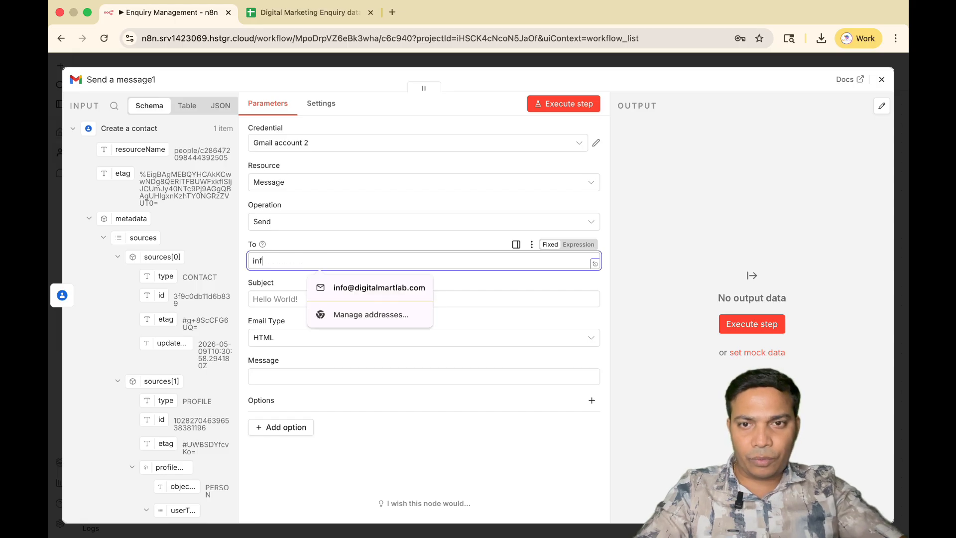
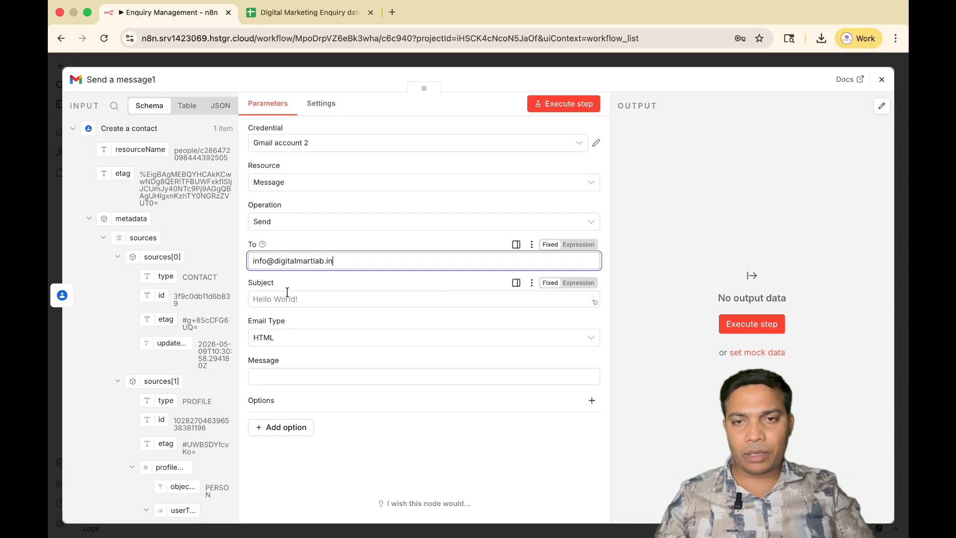
Set the subject to "New Digital marketing enquiry" and the email type to Text.
left_click(313, 298)
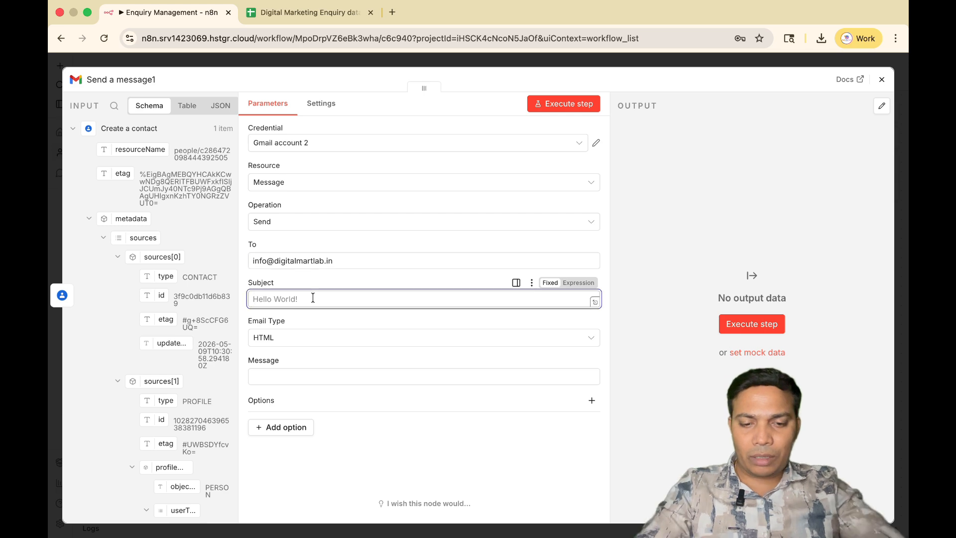
type("New Digital marketing enquiry")
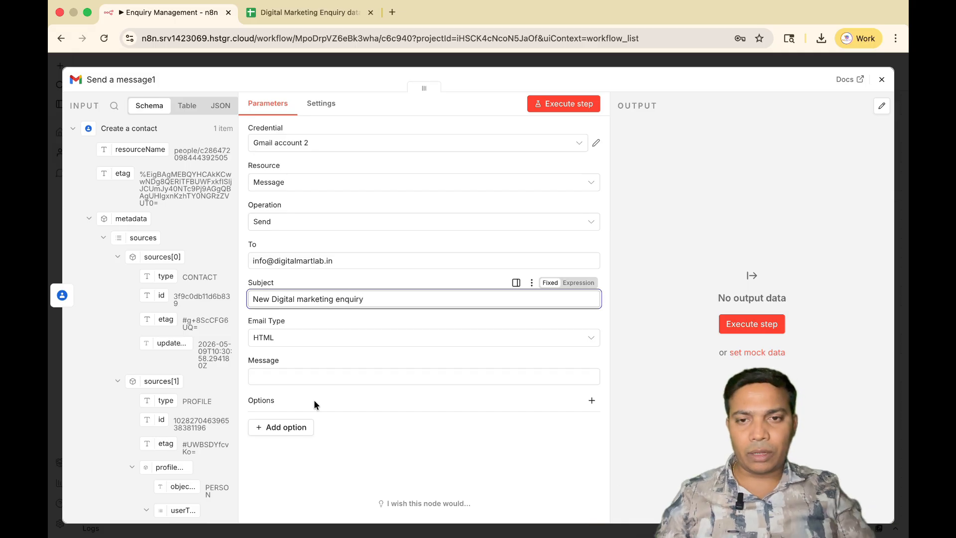
left_click(314, 344)
left_click(290, 368)
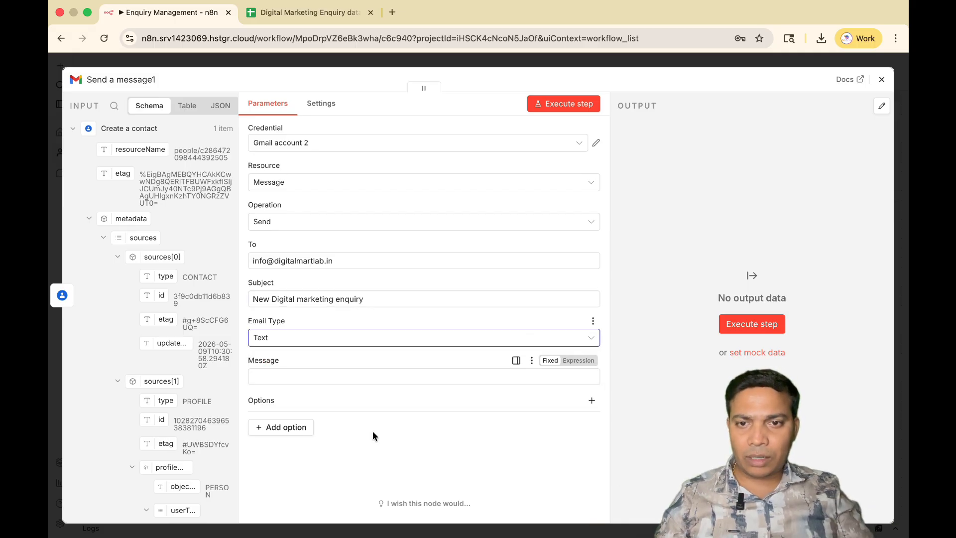
Make the message an expression reading "Dear Team,", a blank line, "We received new digital marketing enquiry-" and a "Name-" label in the expanded editor.
left_click(573, 360)
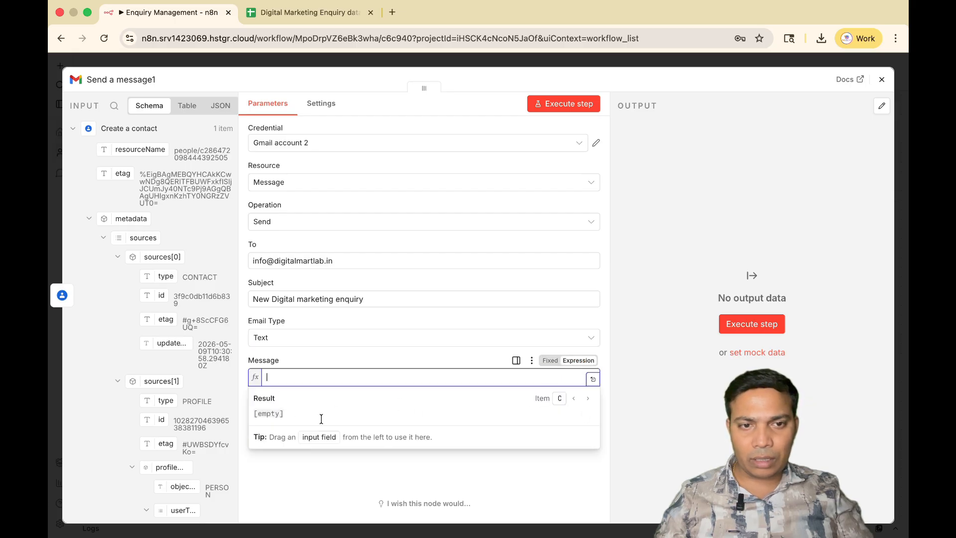
left_click(593, 381)
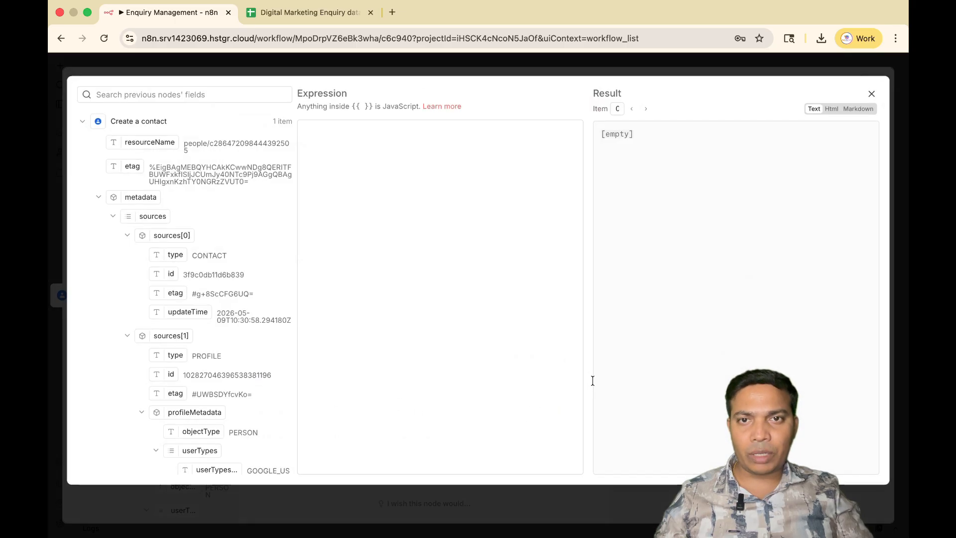
left_click(350, 186)
type("D")
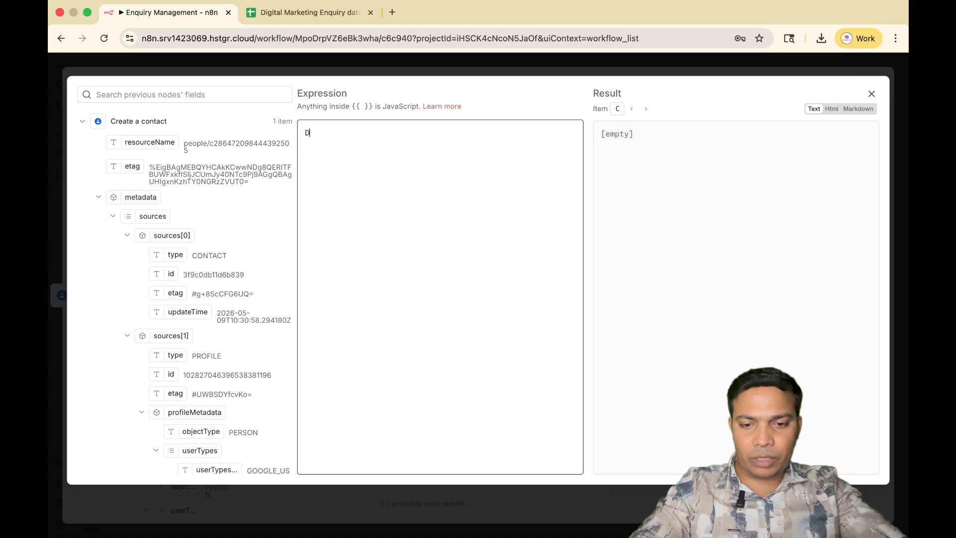
type("ear Team,")
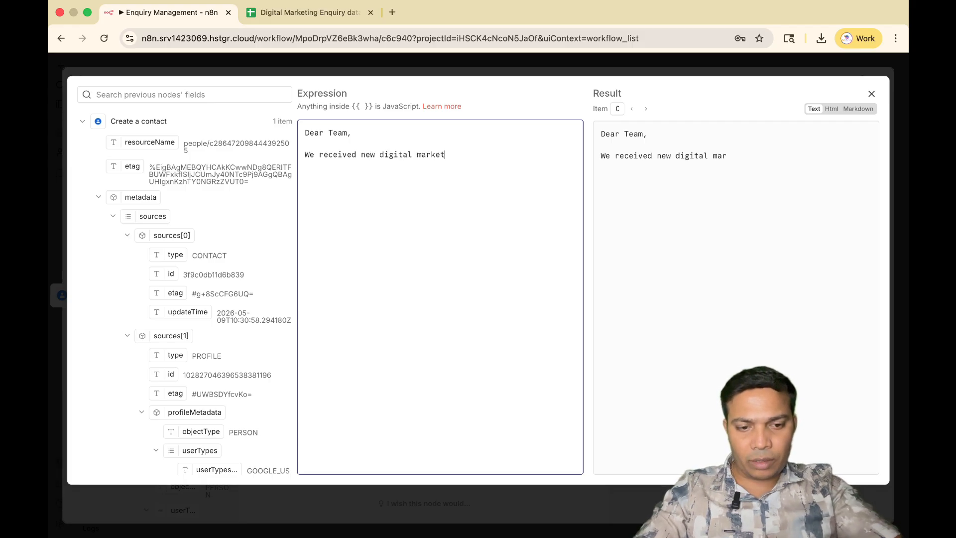
type("ing enquiry-")
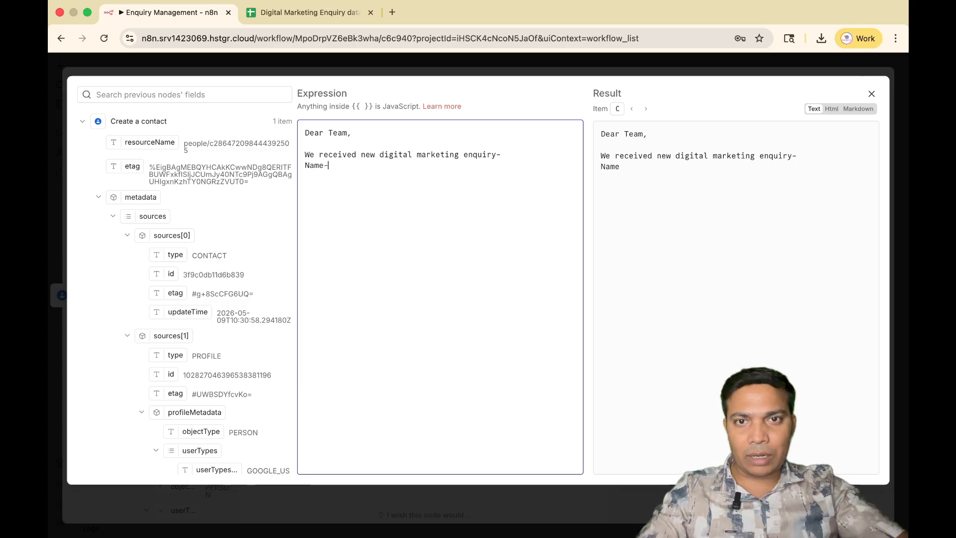
Insert the Name field from Append row in sheet after the "Name-" label, separated by a space.
scroll(182, 235, "down", 10)
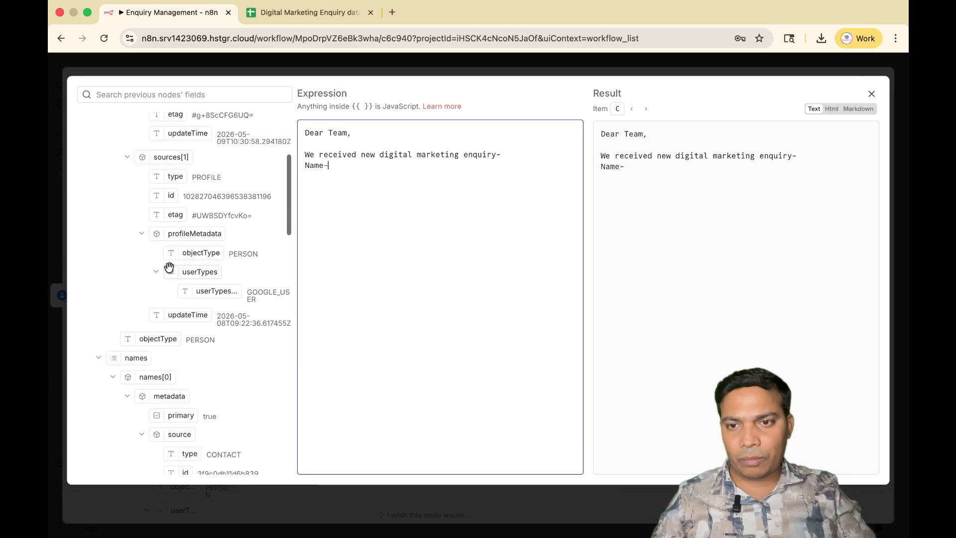
scroll(169, 267, "down", 10)
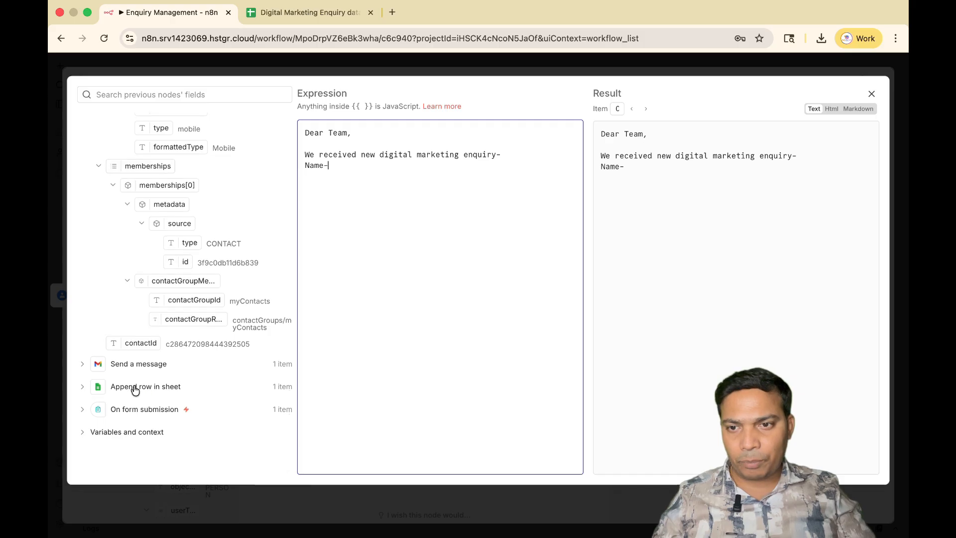
left_click(134, 387)
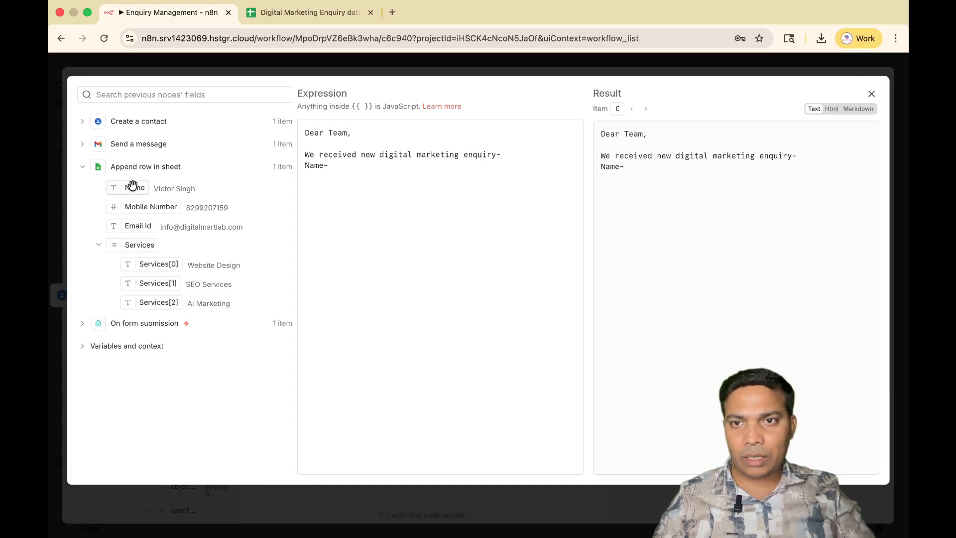
left_click_drag(132, 187, 344, 164)
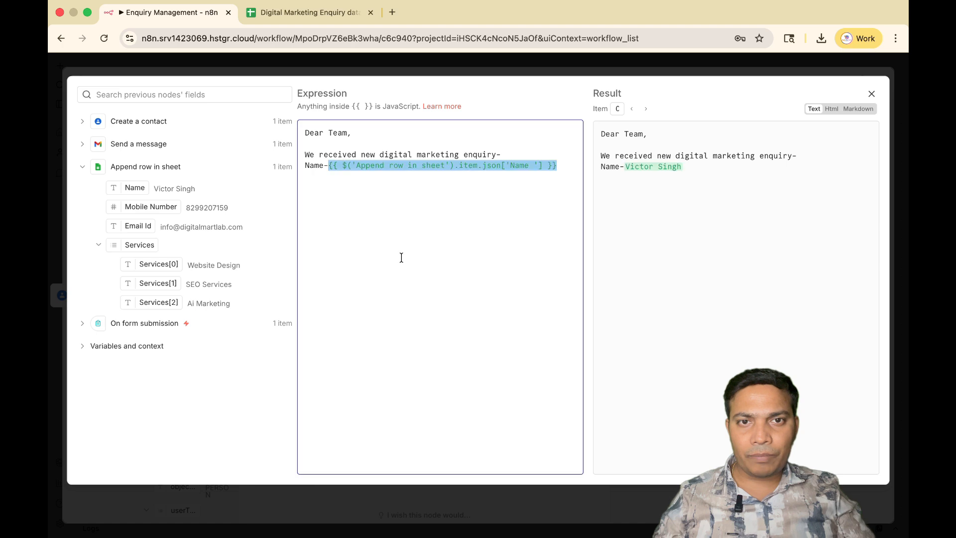
left_click(567, 164)
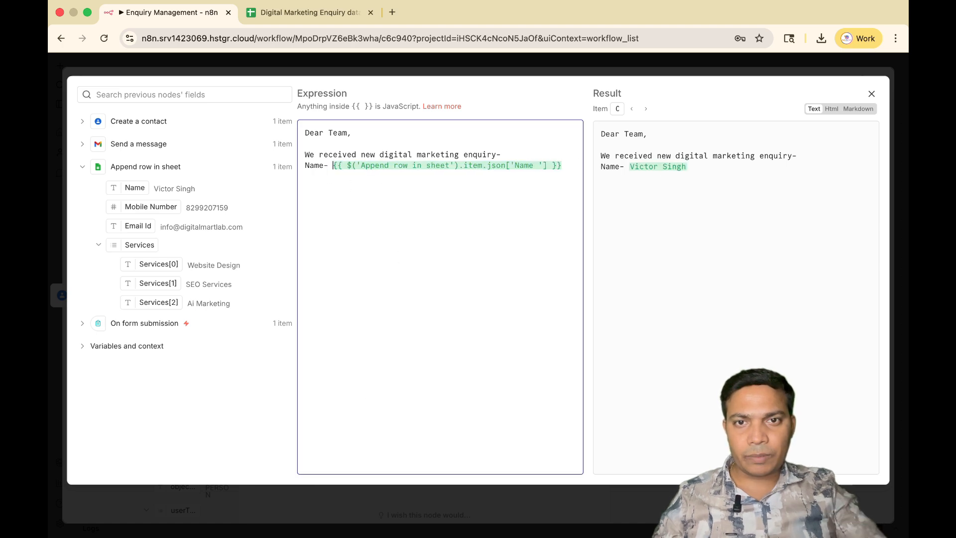
Add an "Email id-" line below the name, followed by the Email Id field from Append row in sheet.
left_click(572, 168)
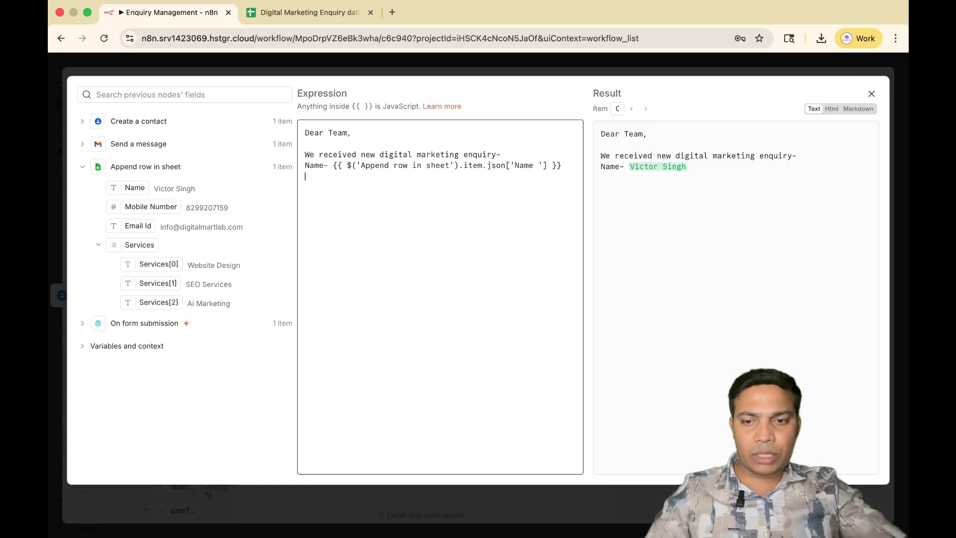
key("Return")
type("Em")
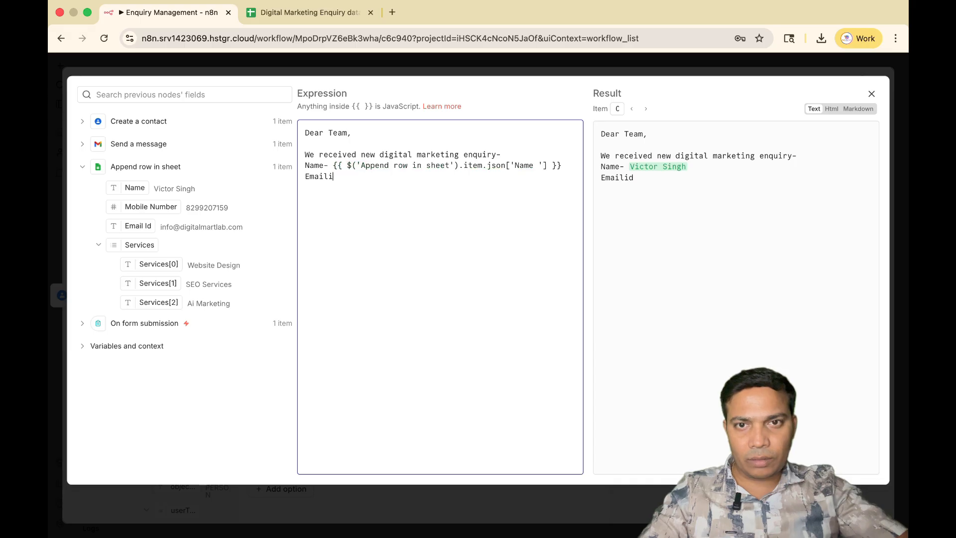
type("ail id-")
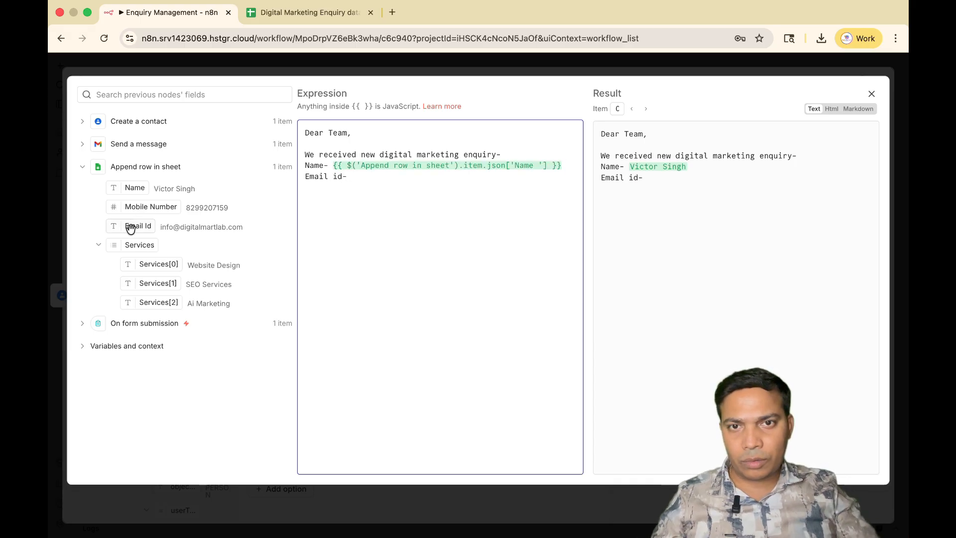
left_click_drag(130, 225, 374, 178)
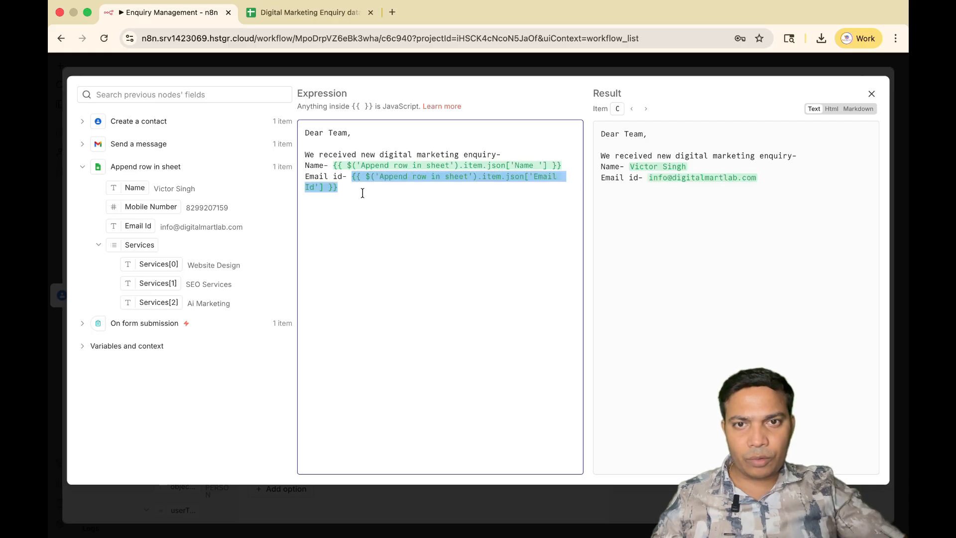
Add a "Contact Number-" line followed by the Mobile Number field from Append row in sheet.
left_click(363, 193)
key("Return")
type("C")
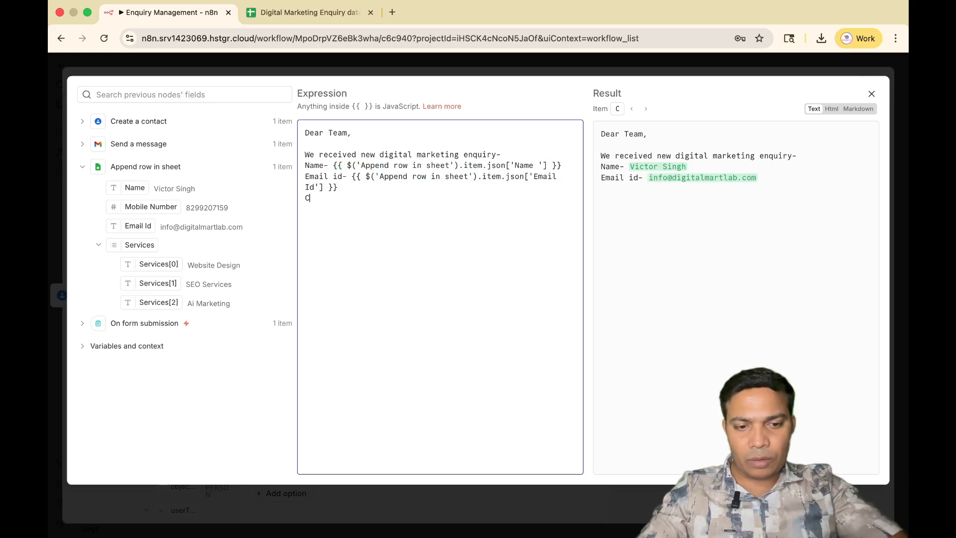
type("ontact")
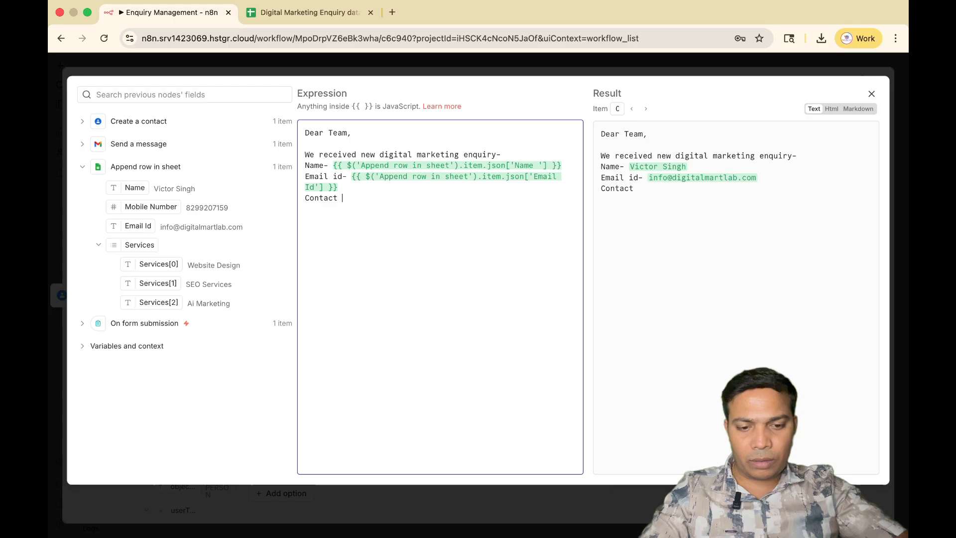
type(" Number")
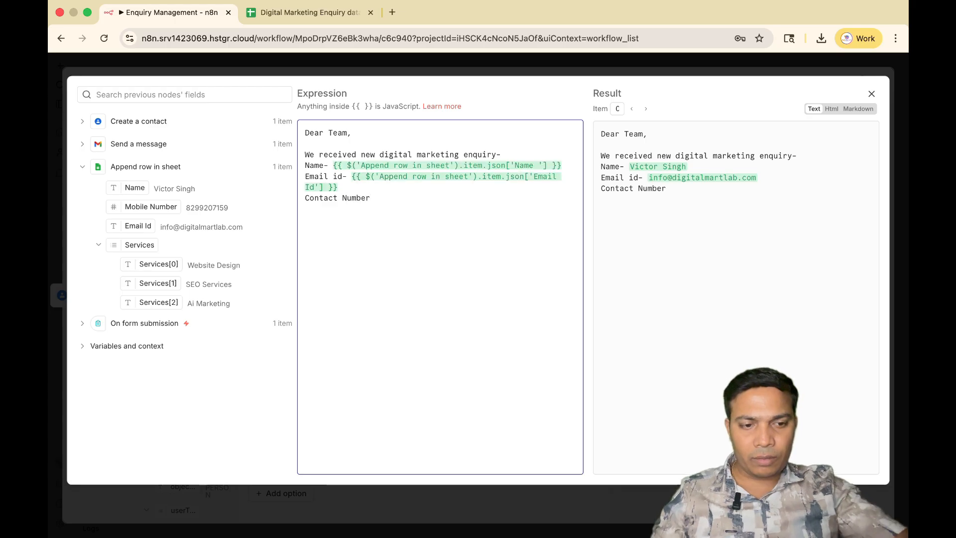
type("-")
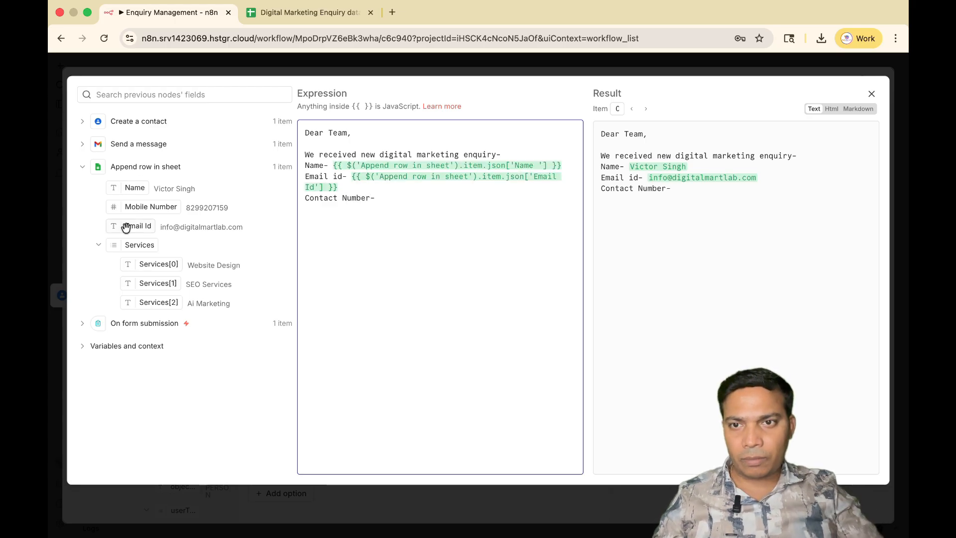
left_click_drag(150, 208, 395, 194)
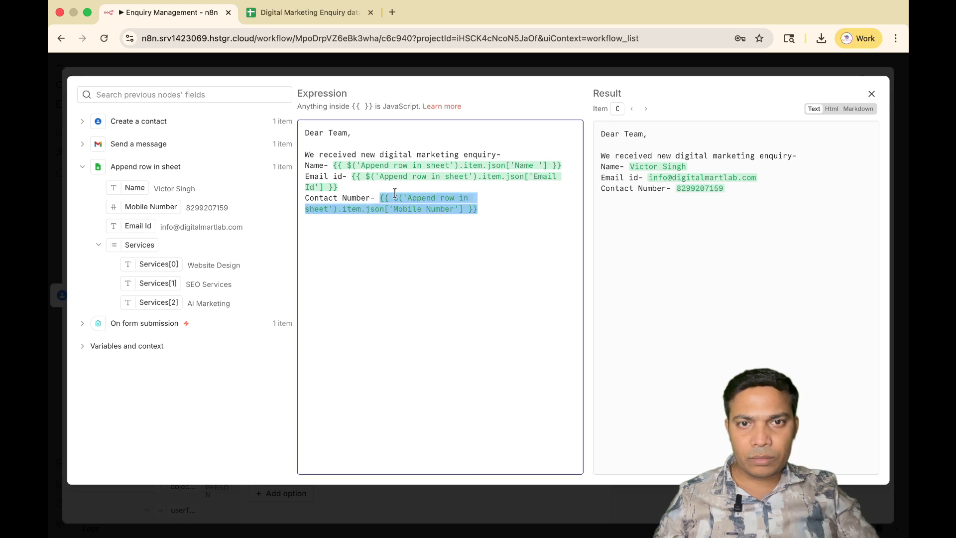
Add a "Services-" line followed by the whole Services field from Append row in sheet.
left_click(529, 211)
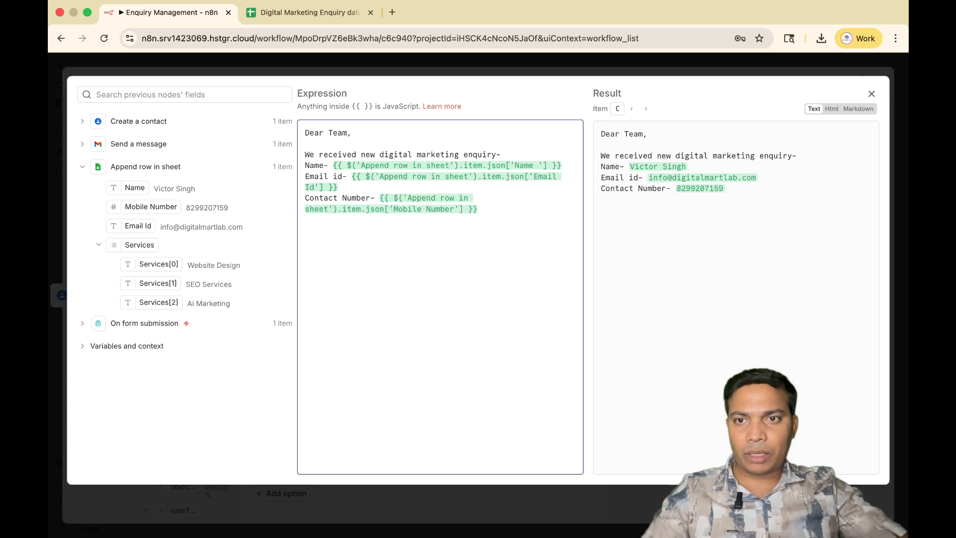
type("Servic")
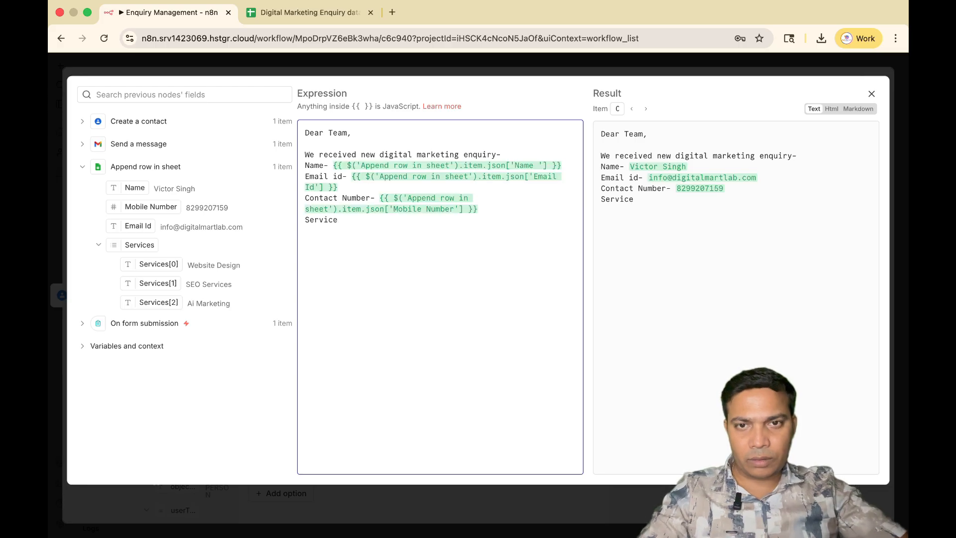
type("es-")
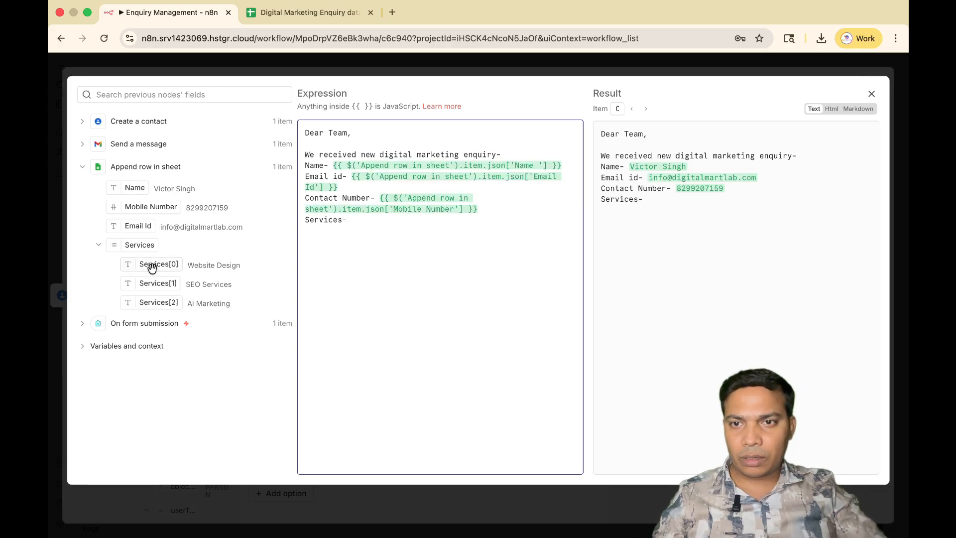
left_click_drag(138, 246, 372, 215)
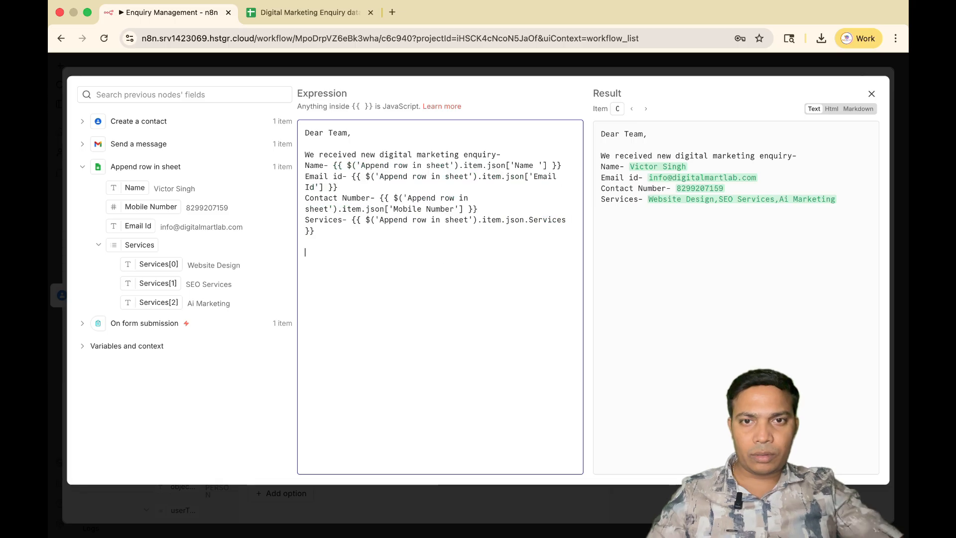
End the message with "Thank you" after a blank line, close the expression editor and check the message text.
type("Thank you")
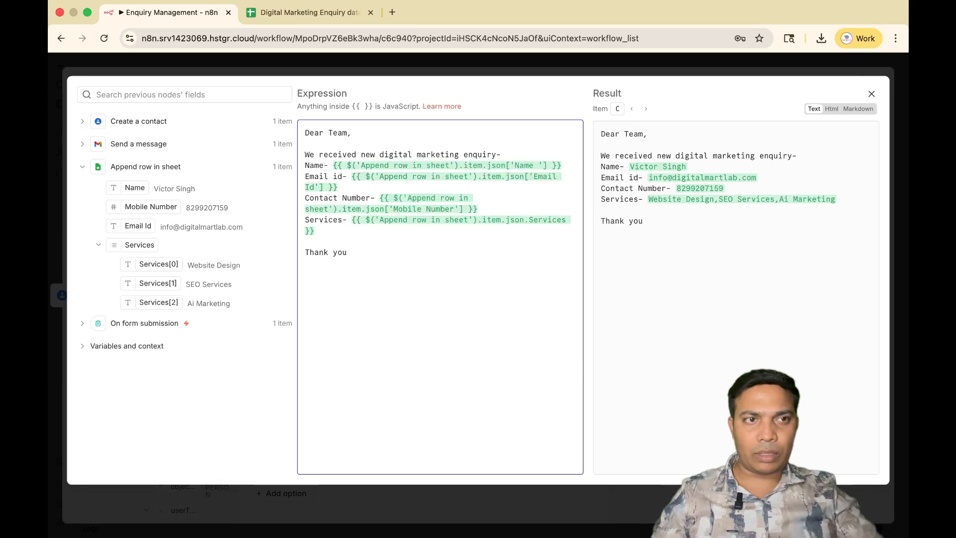
left_click(872, 96)
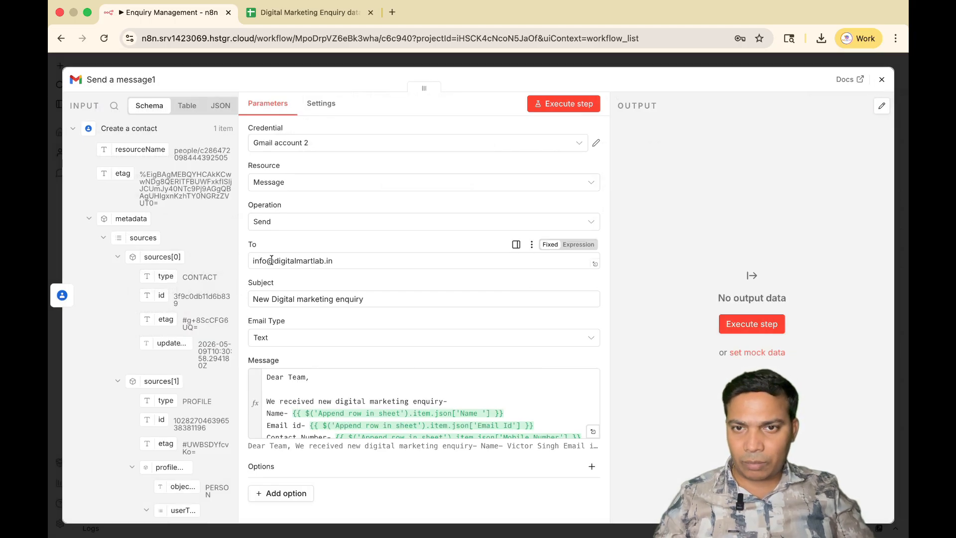
scroll(445, 391, "down", 1)
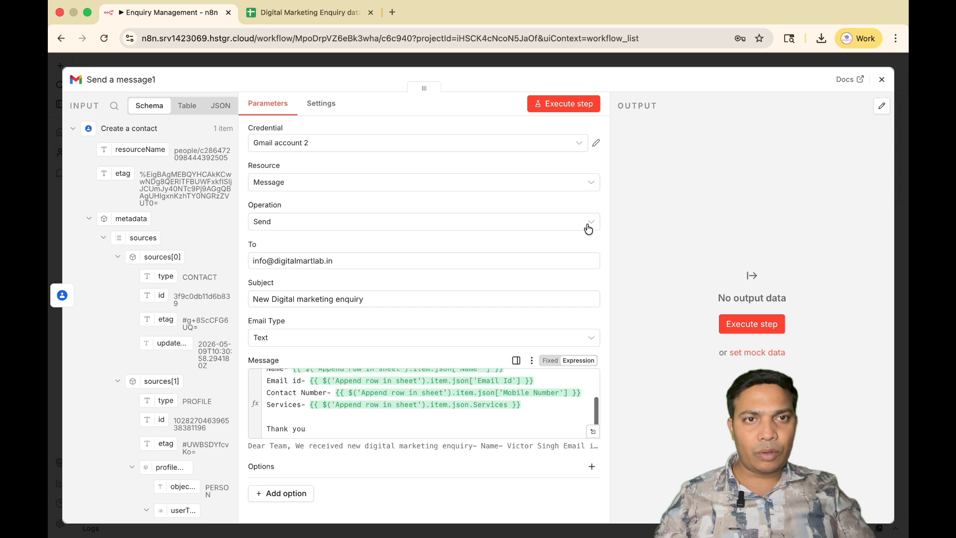
Test the Send a message1 email step on its own, close it, and execute the whole workflow from the form trigger.
left_click(566, 103)
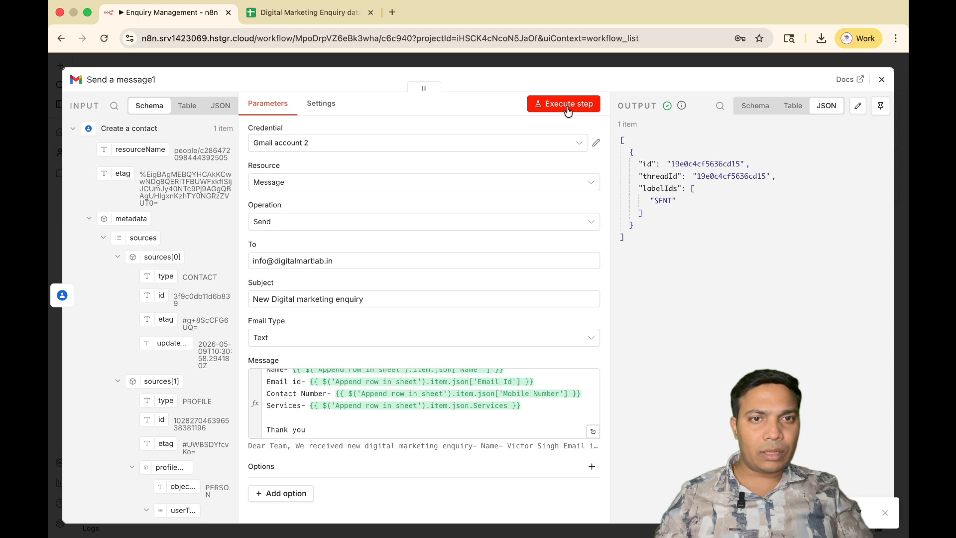
left_click(882, 81)
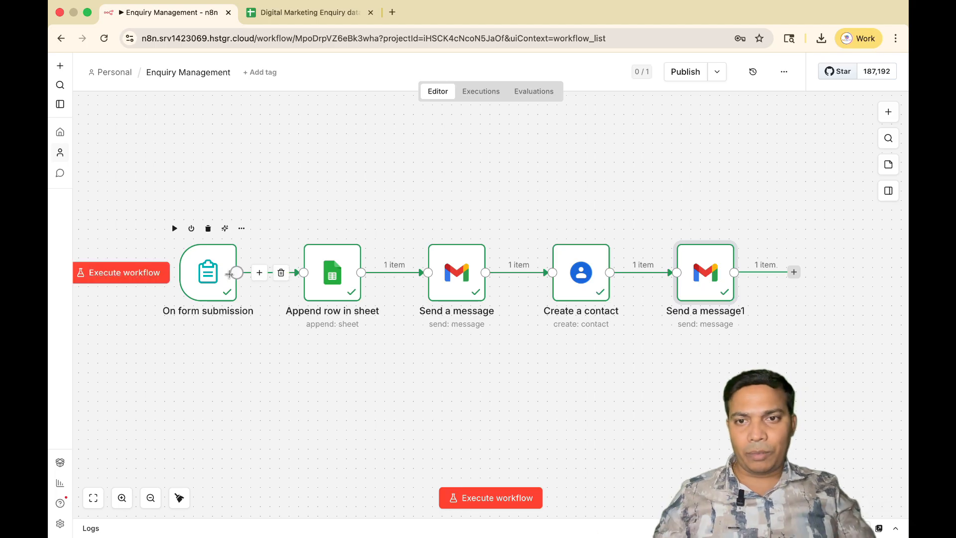
left_click(133, 271)
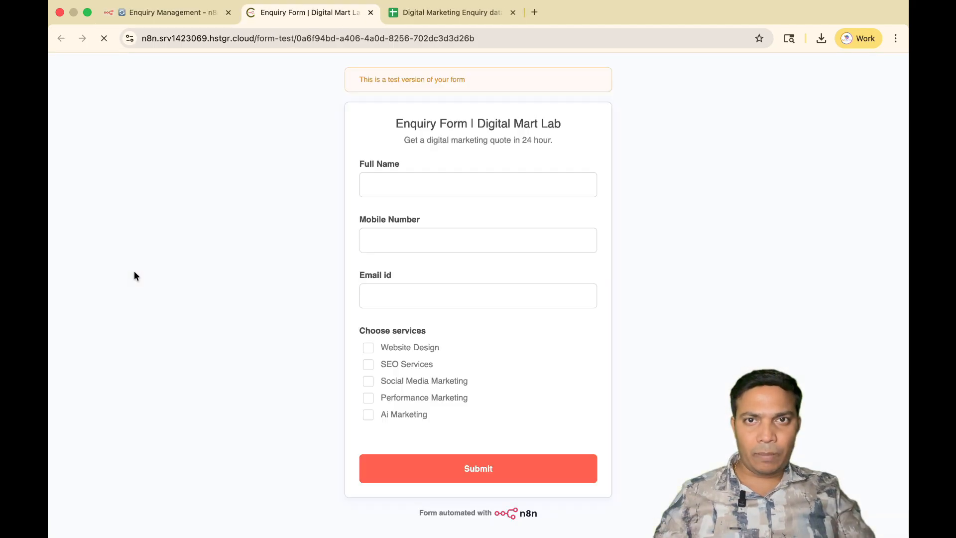
Enter "Digitalmartlab" as the Full Name on the test enquiry form and fill in the mobile number.
left_click(431, 195)
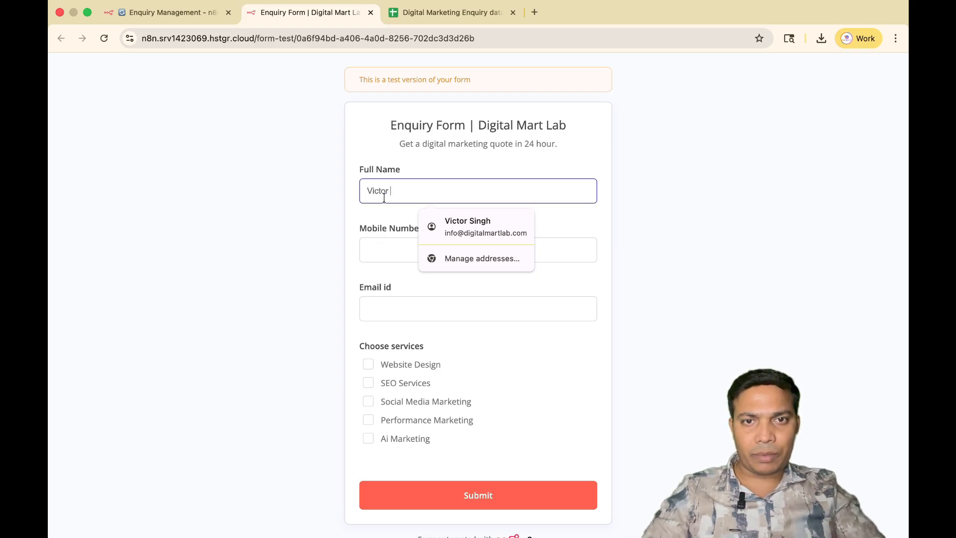
type("Digitalmartlab")
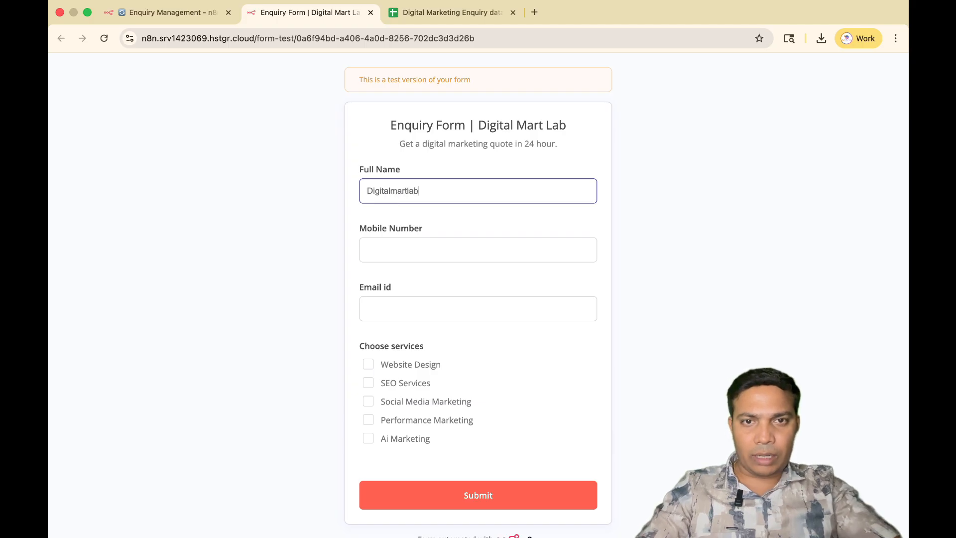
left_click(384, 249)
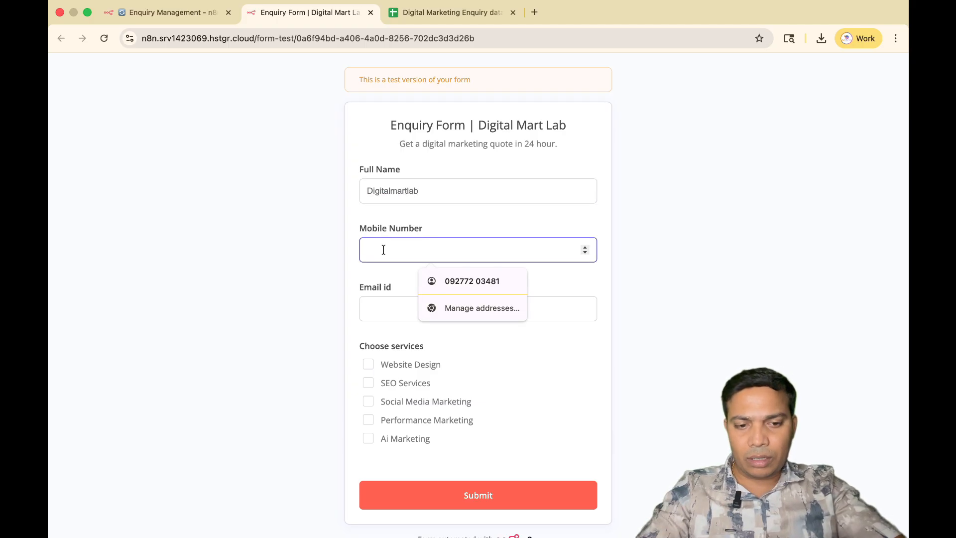
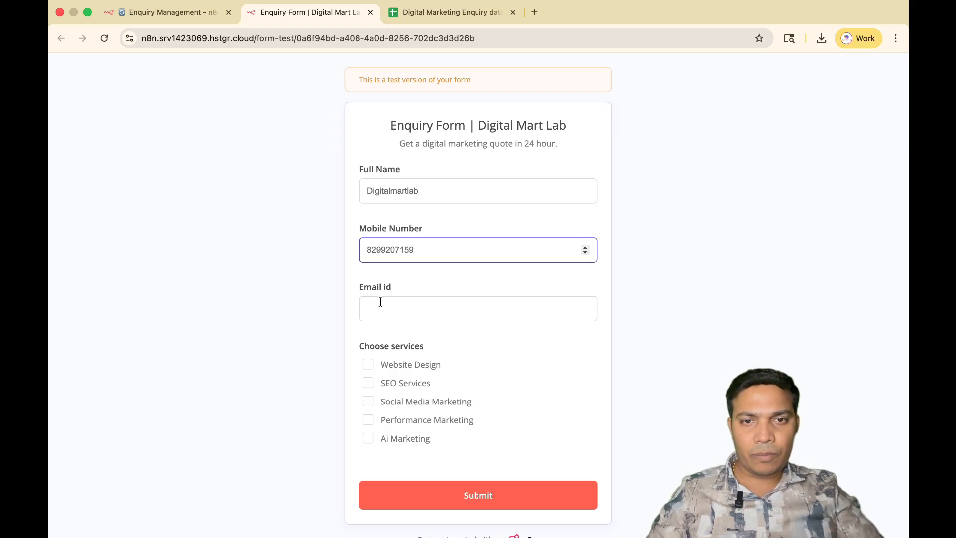
Fill in the enquirer's email address in the Email id field of the test form.
left_click(380, 307)
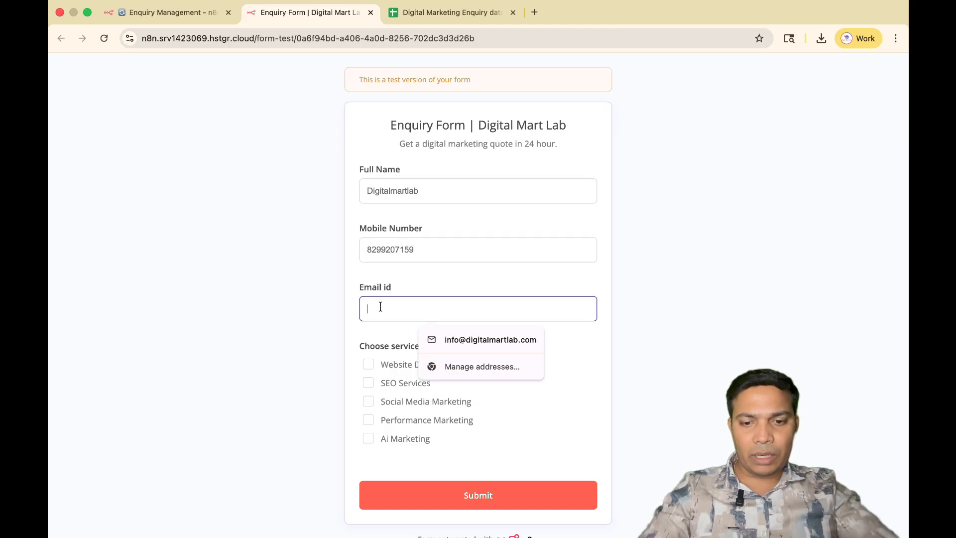
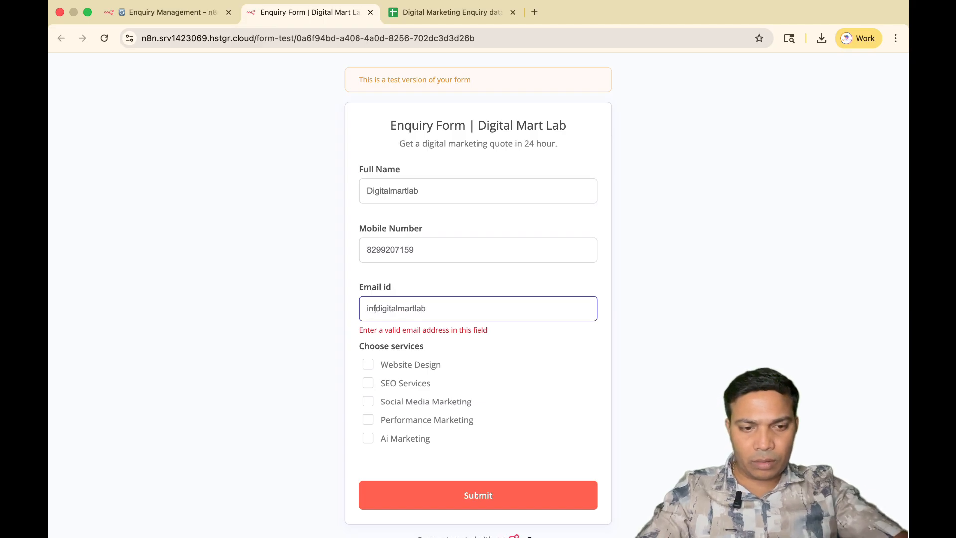
left_click(454, 314)
type(".com")
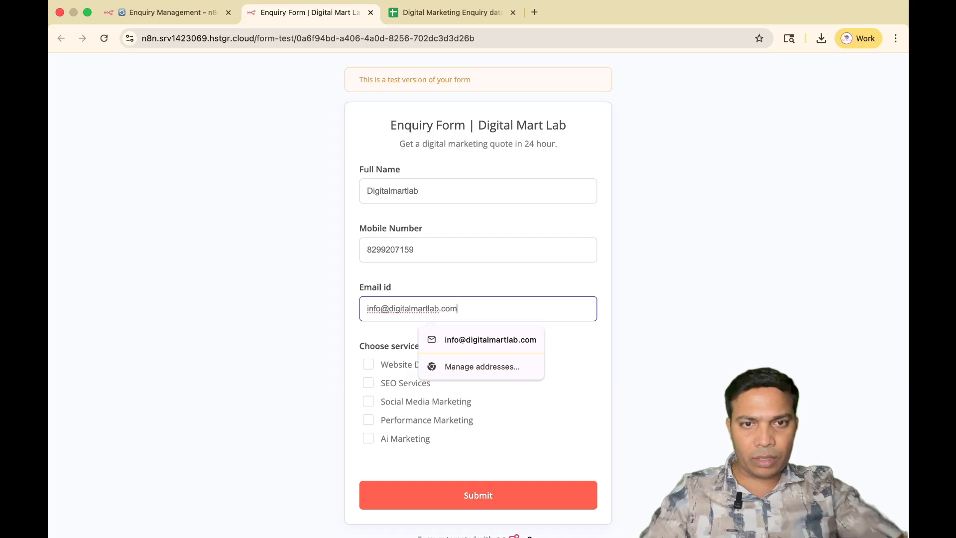
key("Down")
key("Return")
Choose only Performance Marketing and Ai Marketing as the services and submit the enquiry form.
scroll(402, 327, "down", 1)
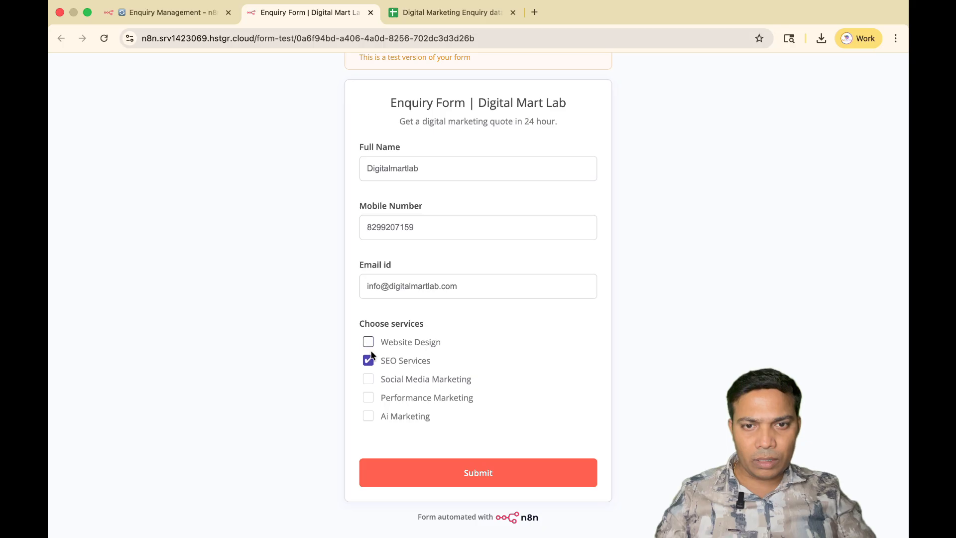
left_click(370, 363)
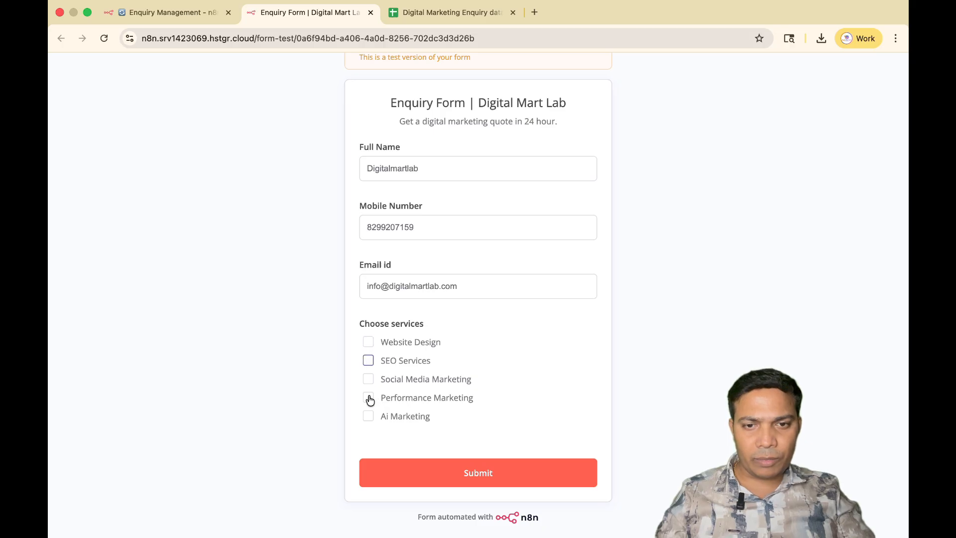
left_click(369, 417)
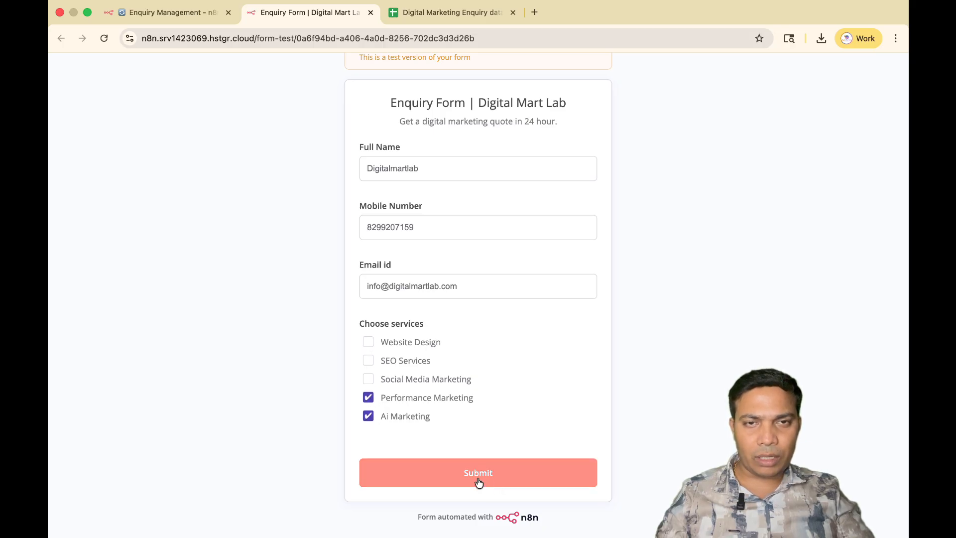
left_click(478, 482)
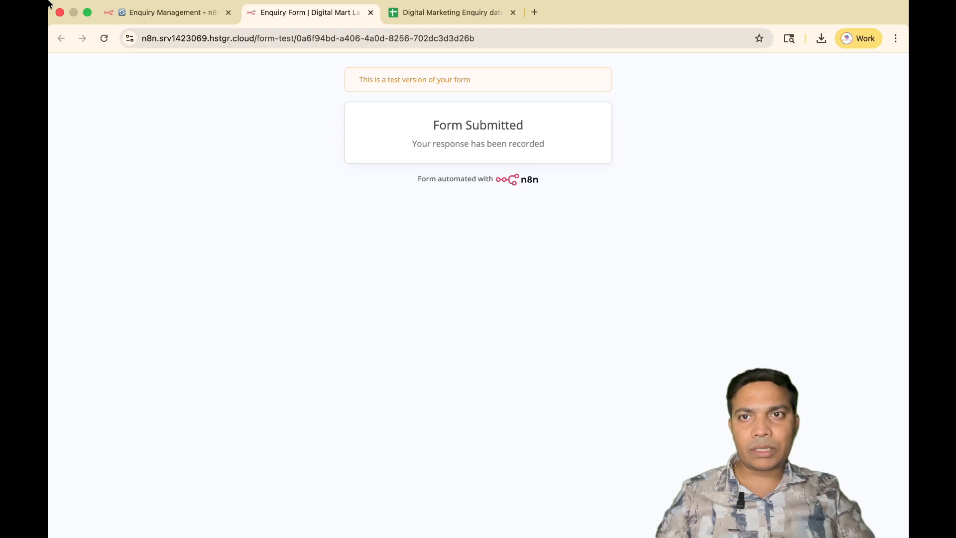
Check the run in the workflow editor, switch to Gmail in a new browser tab and open the newest enquiry thank-you email.
left_click(142, 31)
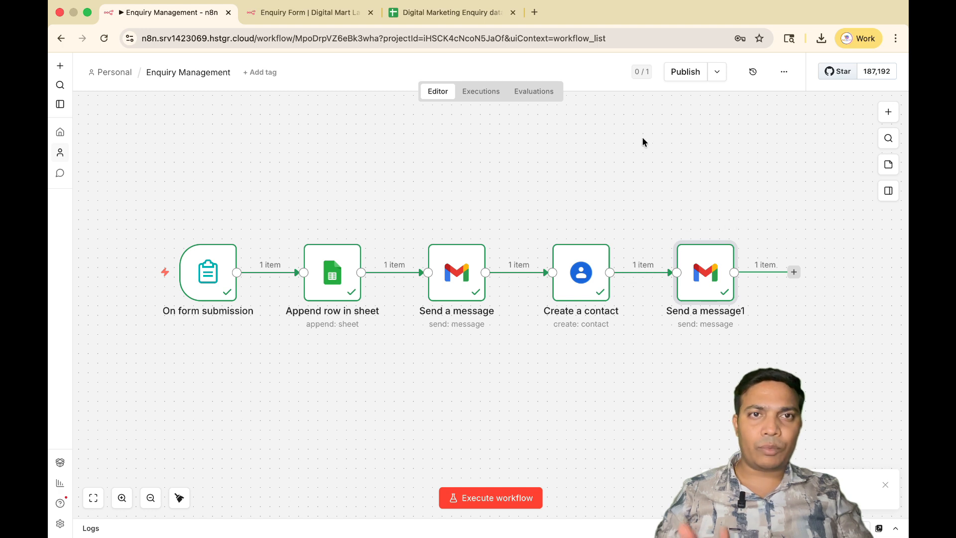
left_click(534, 13)
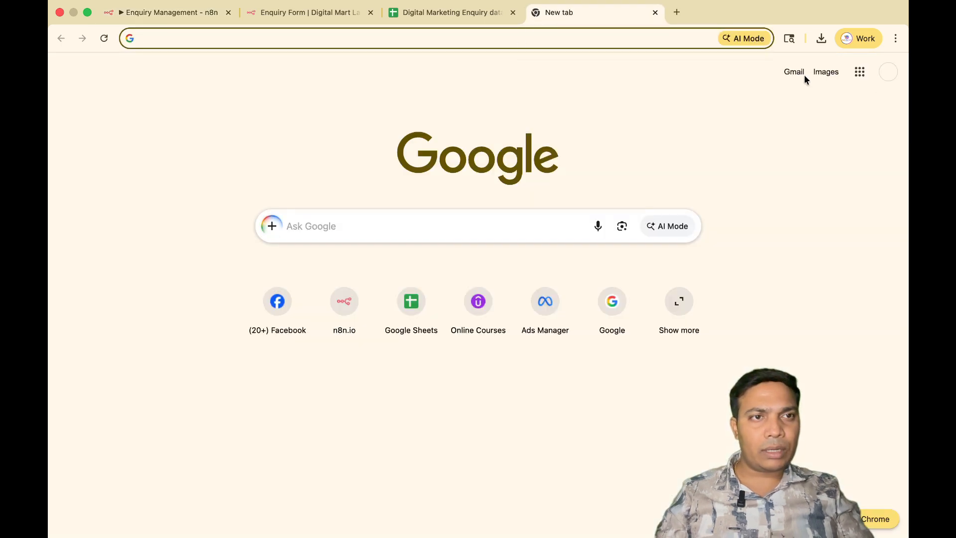
left_click(794, 72)
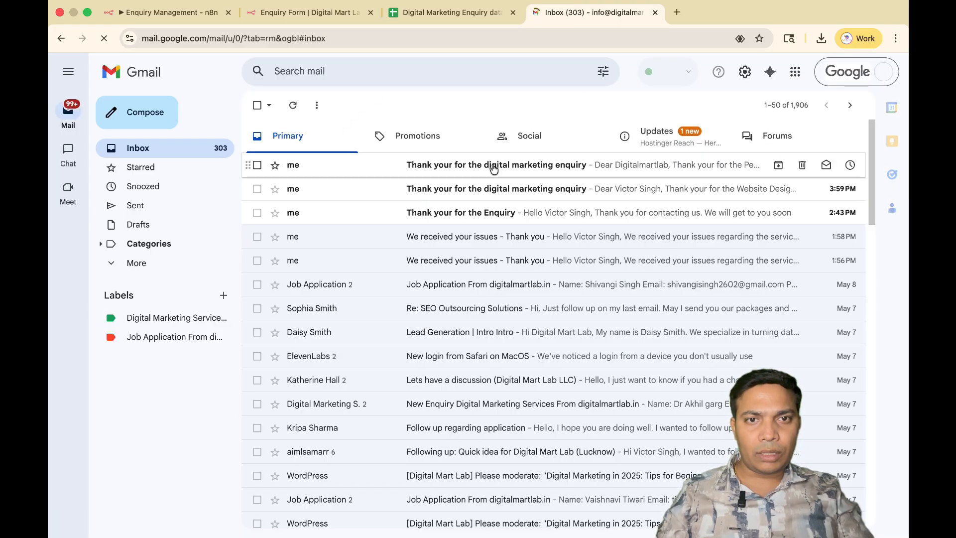
left_click(494, 168)
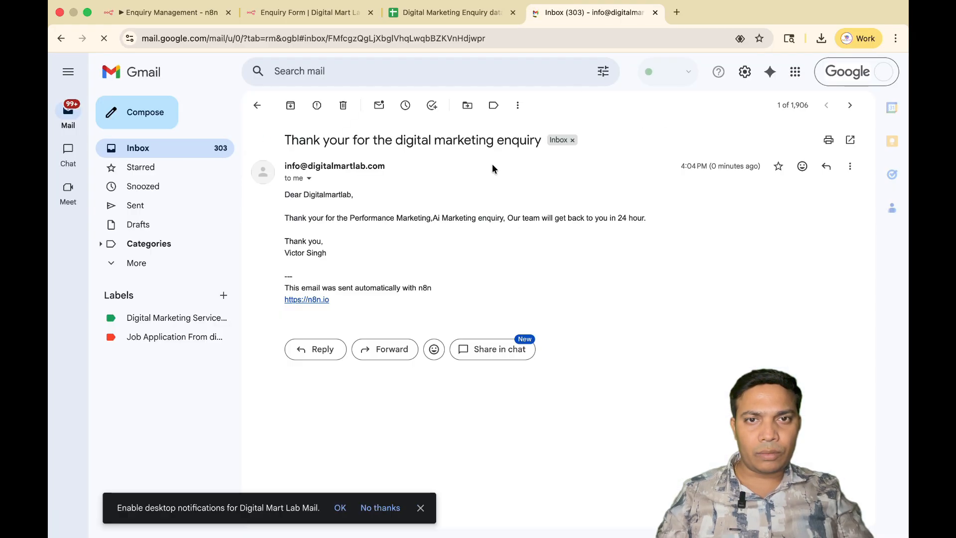
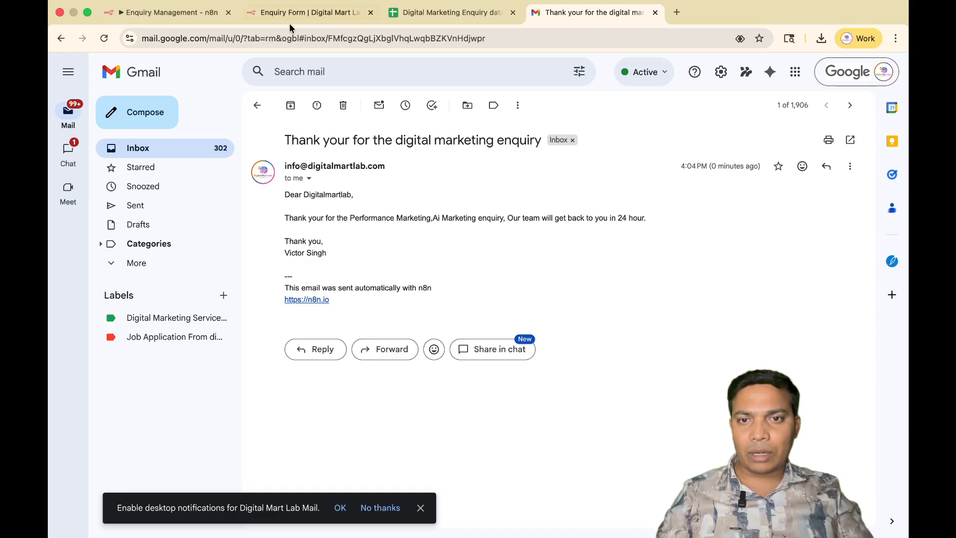
Return to the n8n workflow and add the Append n8n Attribution option, switched off, to the "Send a message" Gmail node.
left_click_drag(330, 302, 287, 282)
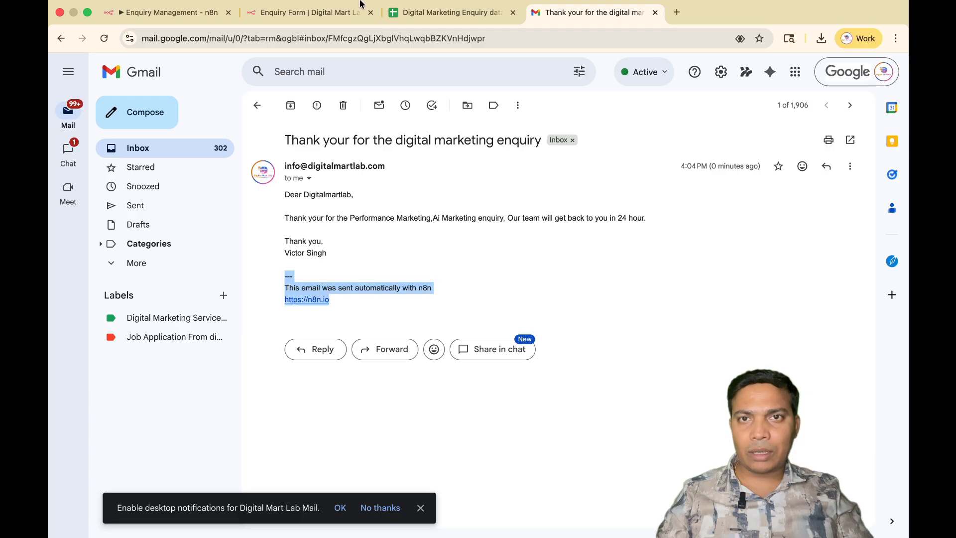
left_click(162, 13)
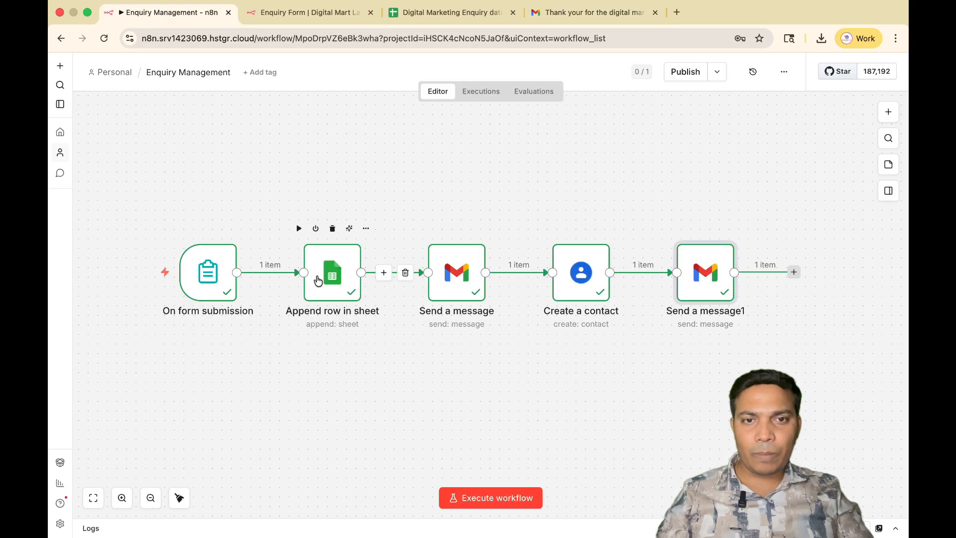
double_click(456, 272)
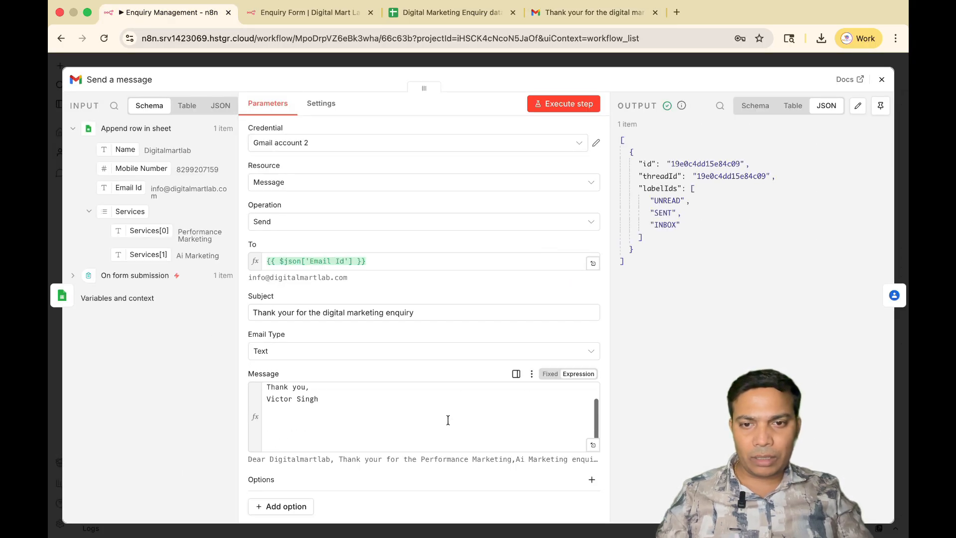
scroll(449, 420, "up", 2)
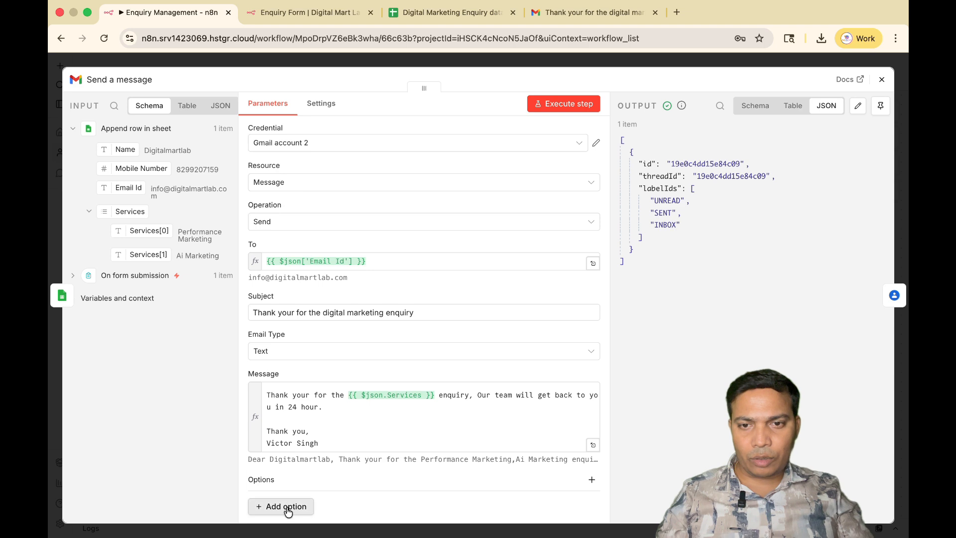
left_click(288, 507)
left_click(314, 379)
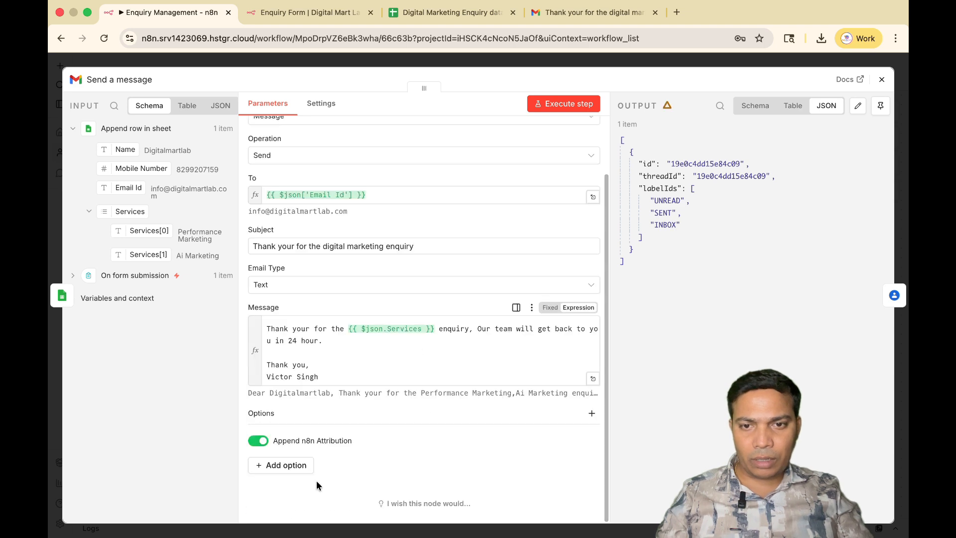
left_click(259, 443)
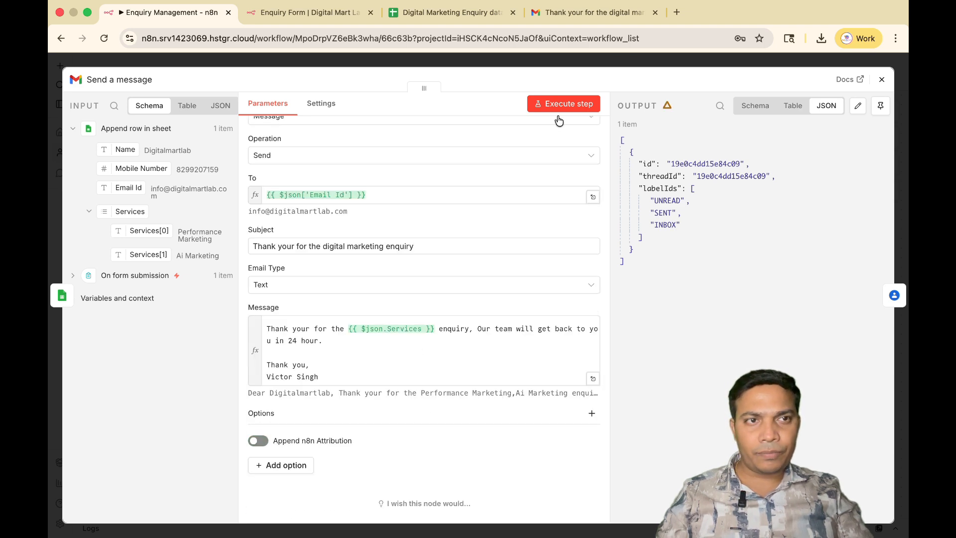
left_click(879, 82)
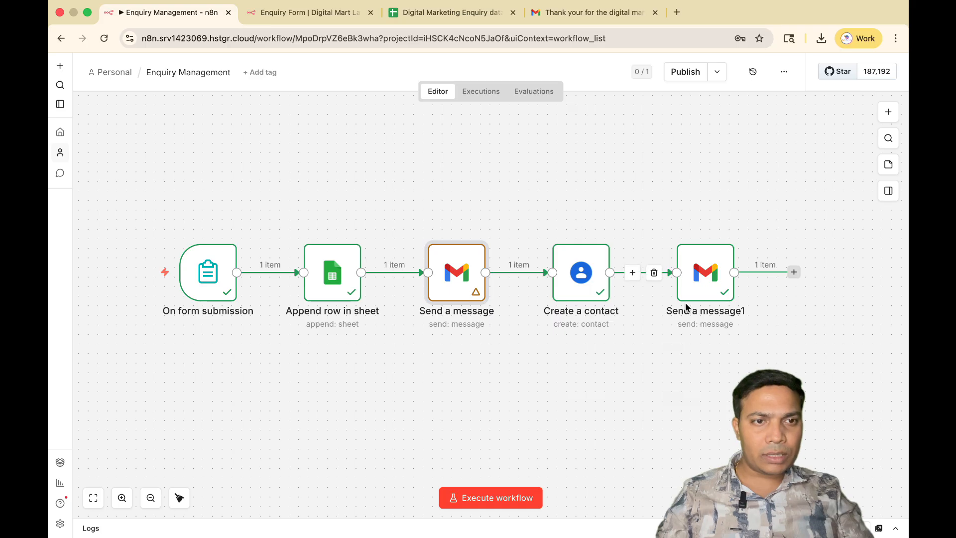
Add the Append n8n Attribution option to the "Send a message1" Gmail node, switch it off and close the node.
double_click(717, 272)
scroll(423, 405, "down", 2)
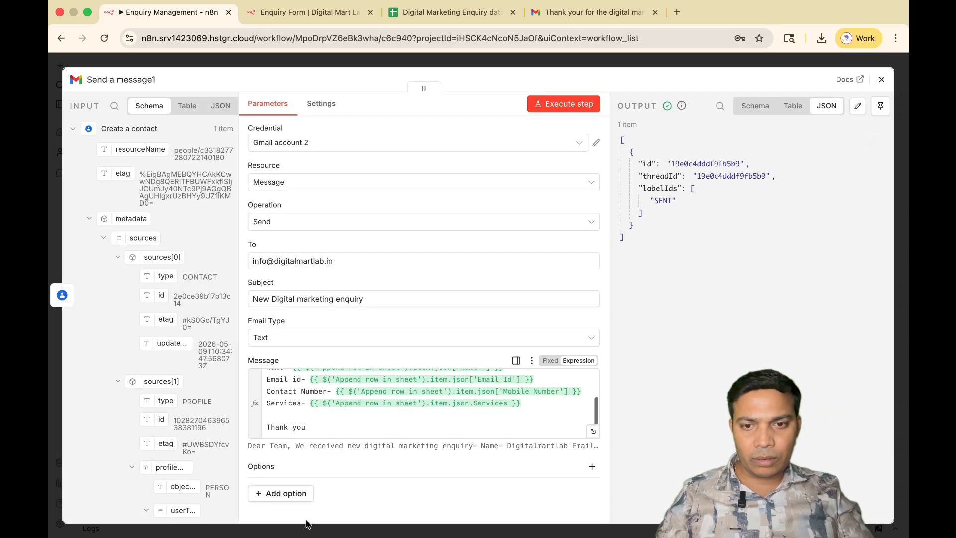
left_click(287, 493)
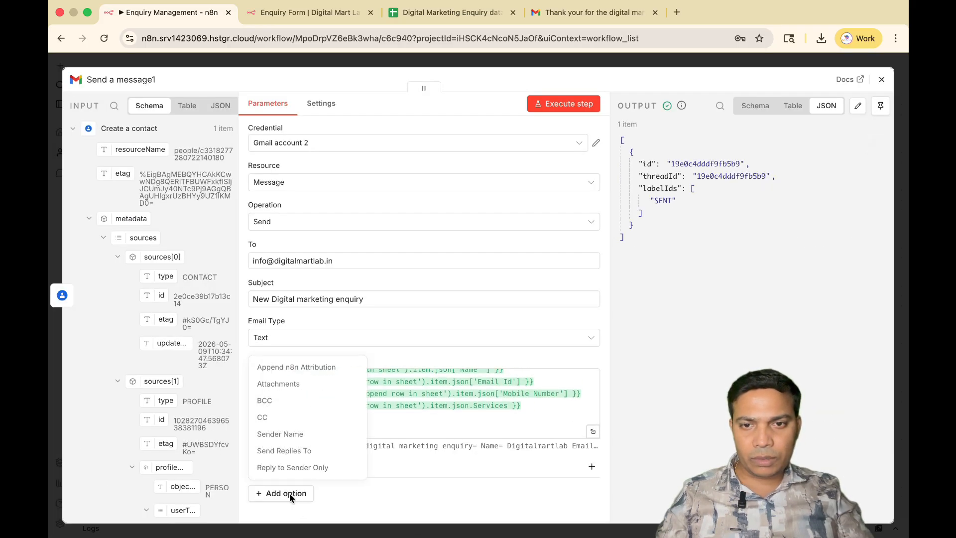
left_click(332, 368)
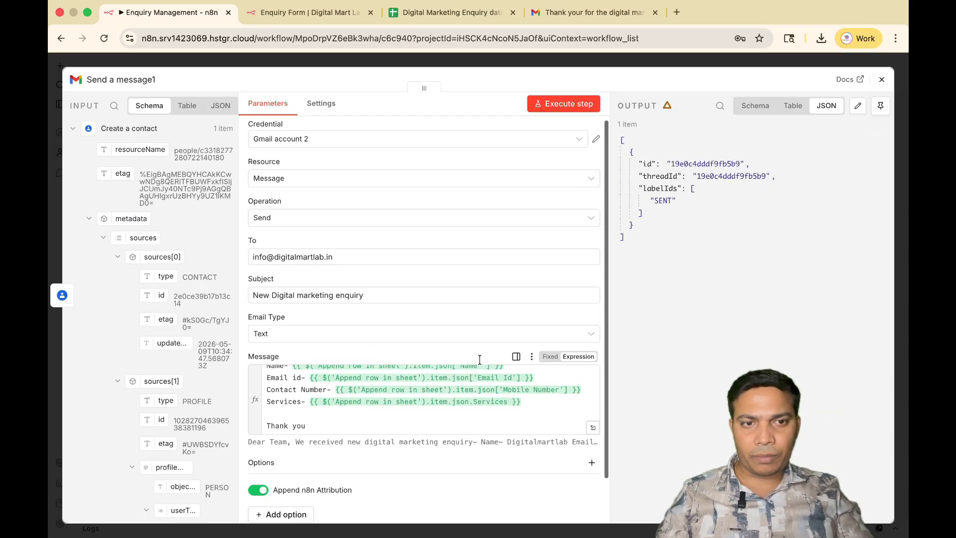
left_click(258, 490)
left_click(882, 79)
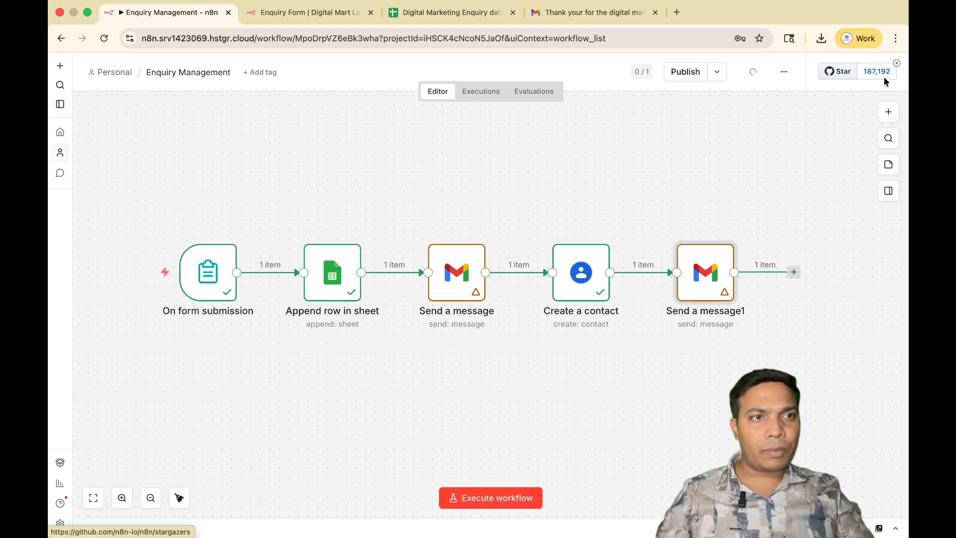
Search for "google contacts" in a new browser tab and open Google Contacts to check the saved enquiry contacts.
left_click(576, 14)
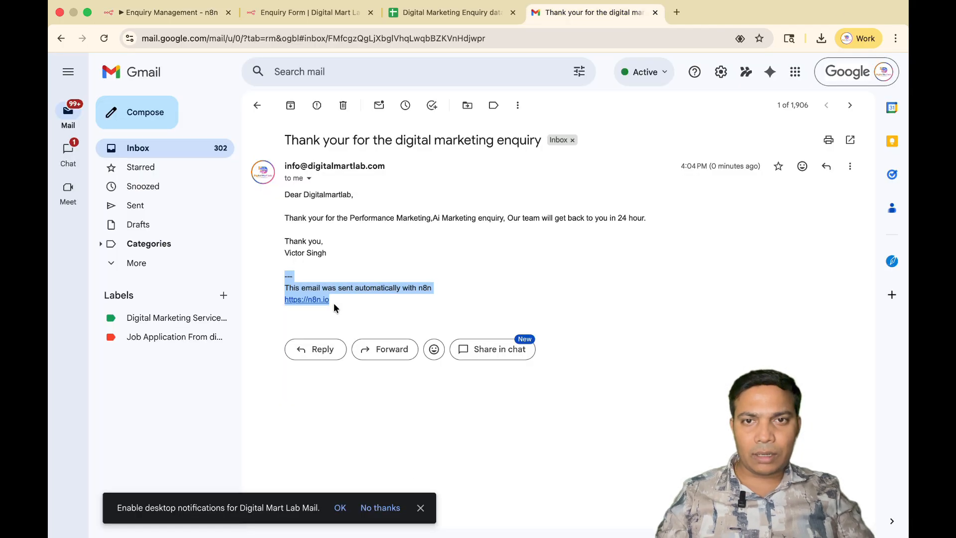
left_click(679, 12)
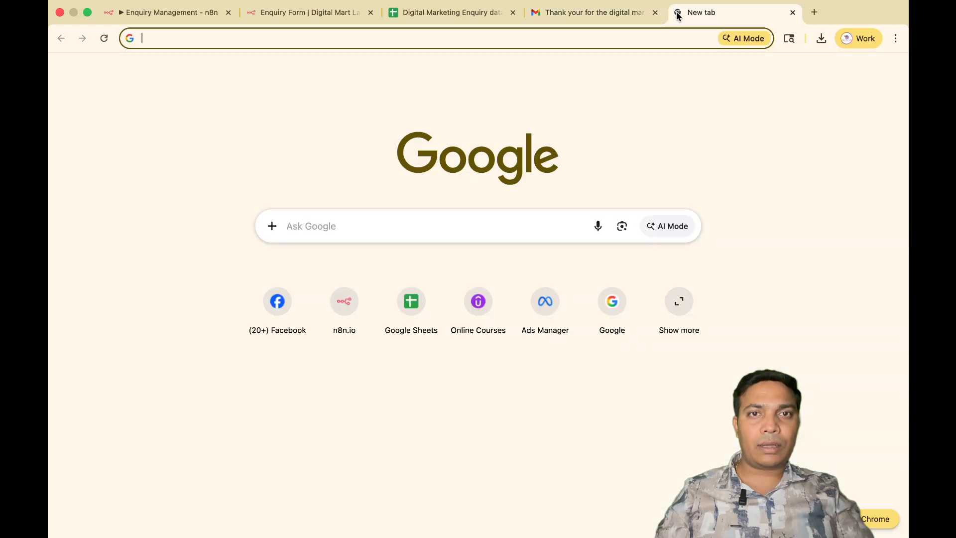
left_click(388, 44)
type("gog")
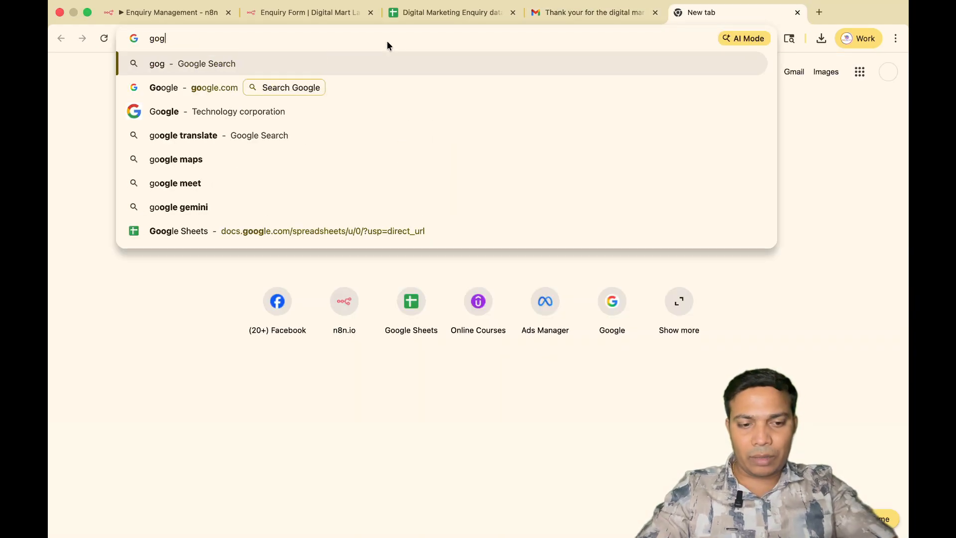
key("BackSpace")
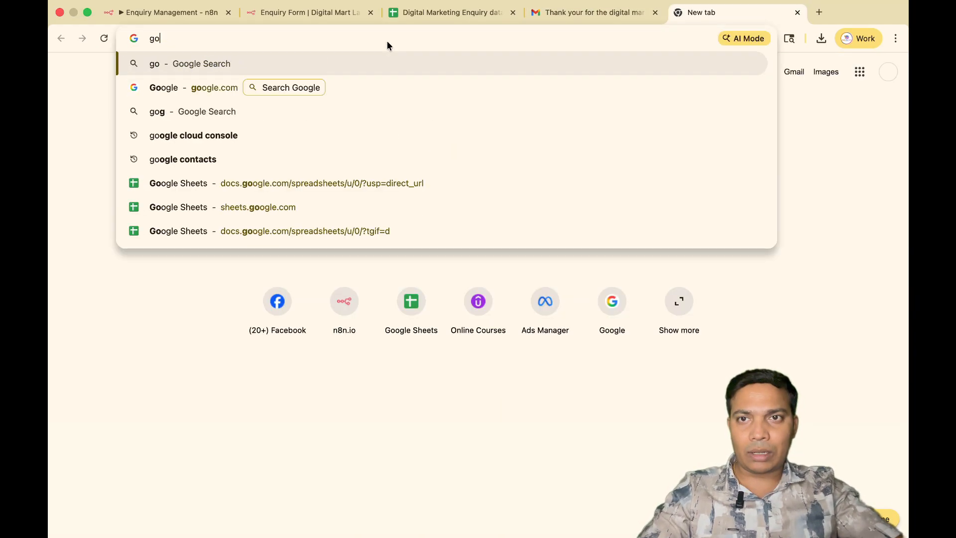
type("ogle")
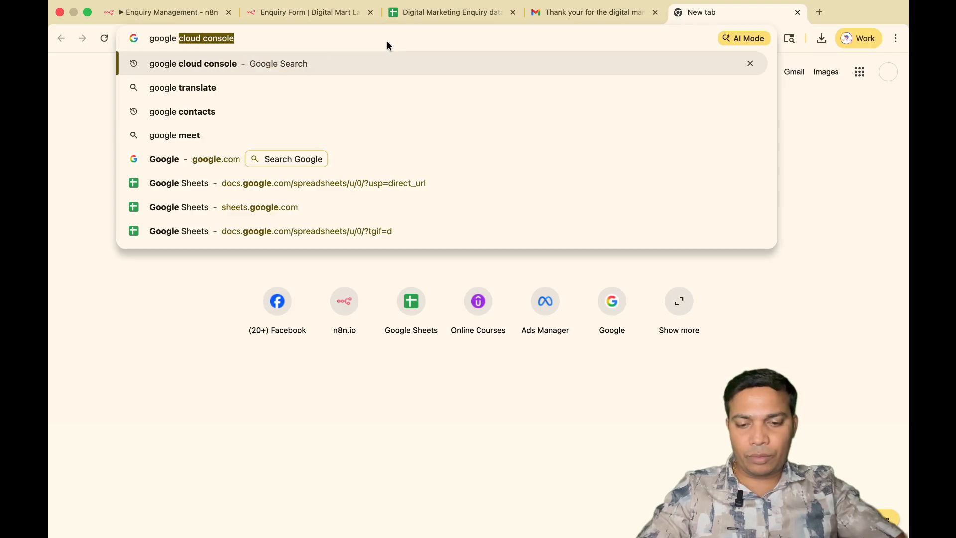
type(" co")
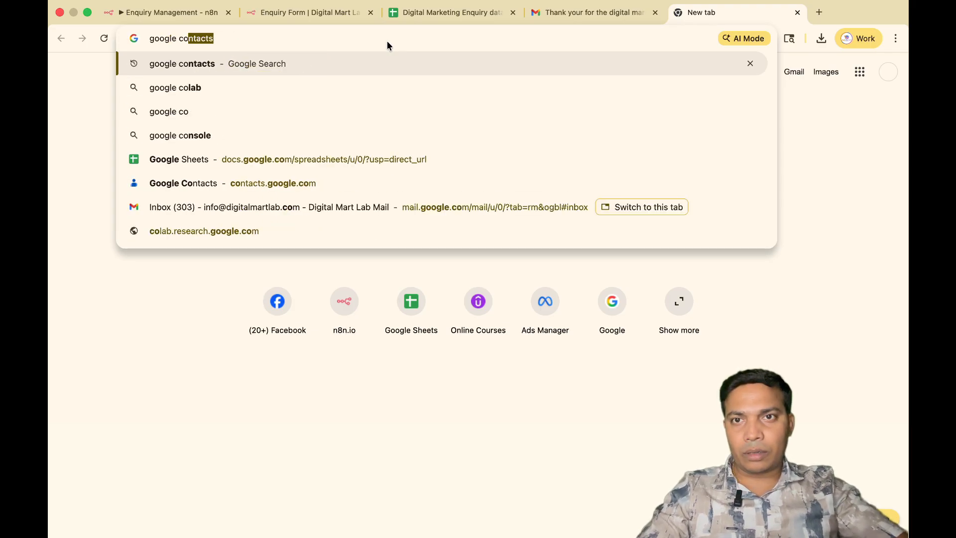
key("Return")
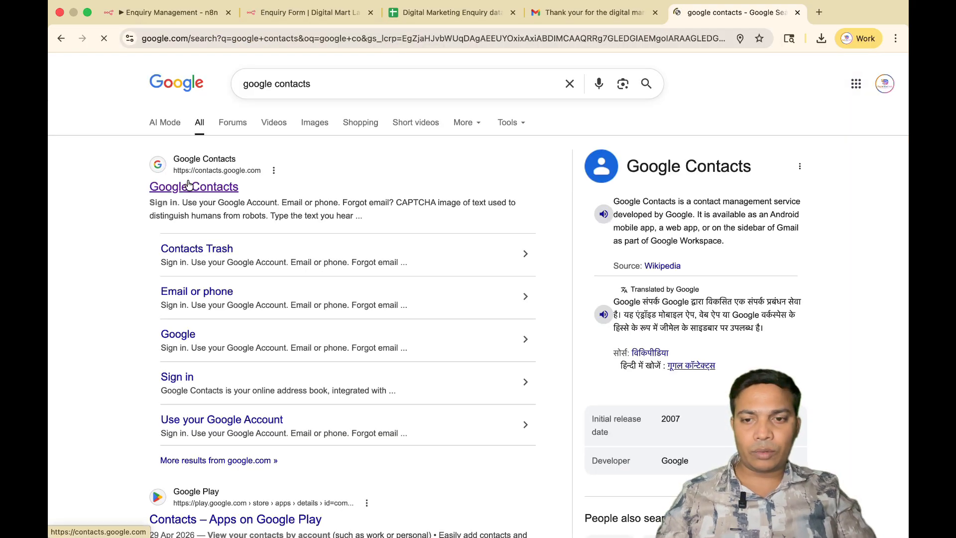
left_click(189, 186)
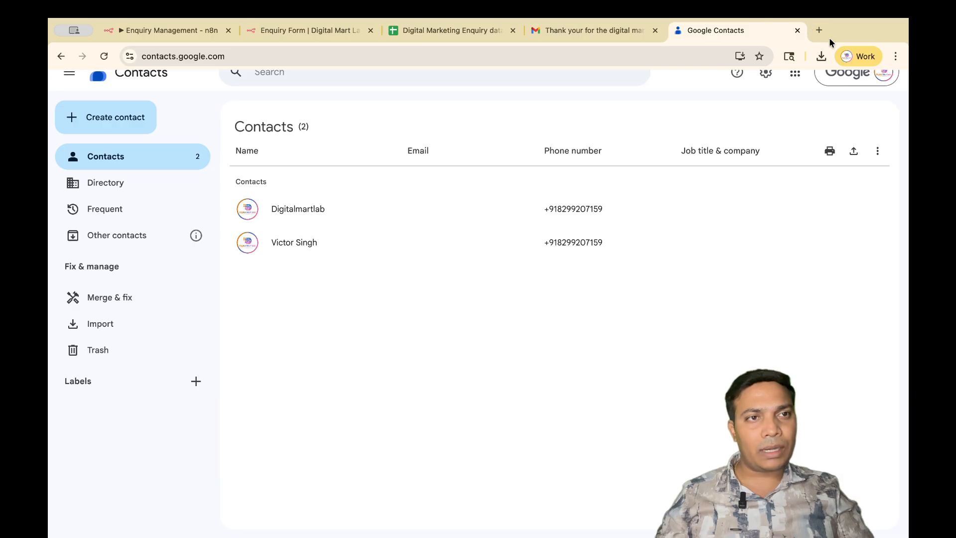
Search for "hostinger mail" in a new browser tab, open Hostinger Mail and dismiss the layout selection prompt.
left_click(820, 30)
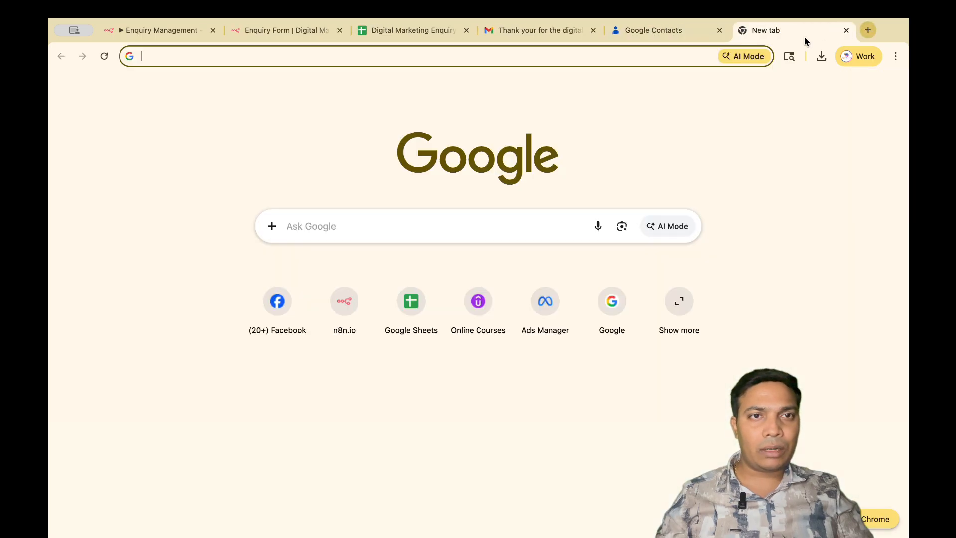
left_click(424, 33)
type("hos")
key("Return")
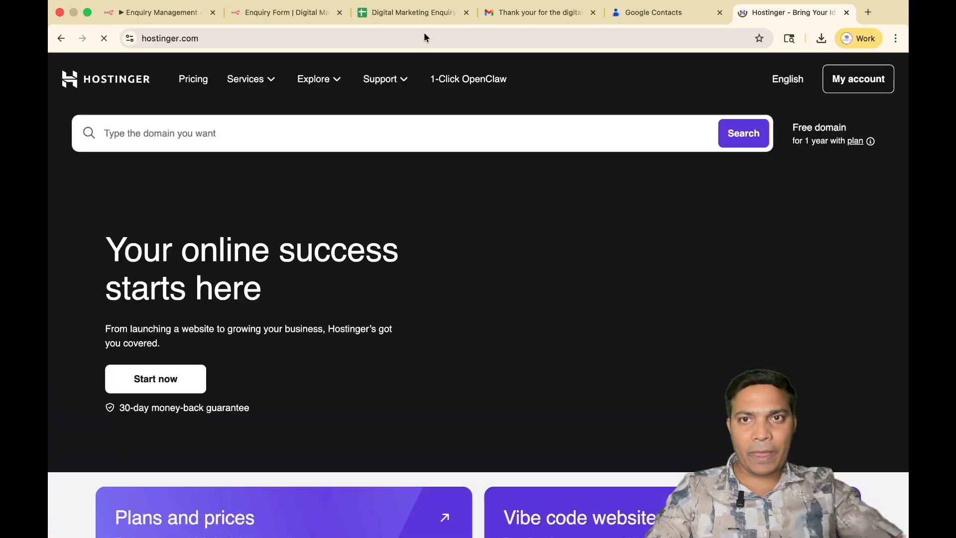
double_click(171, 36)
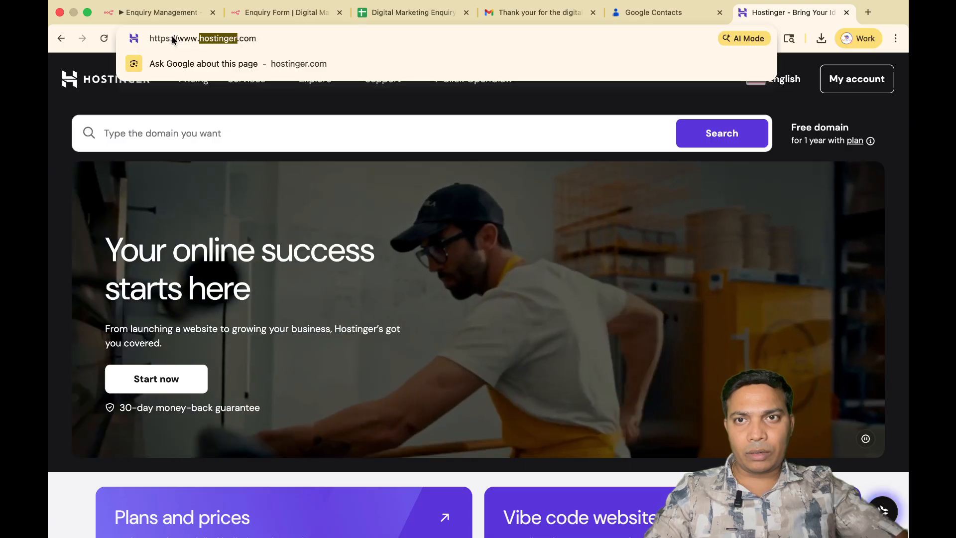
key("super+a")
type("host")
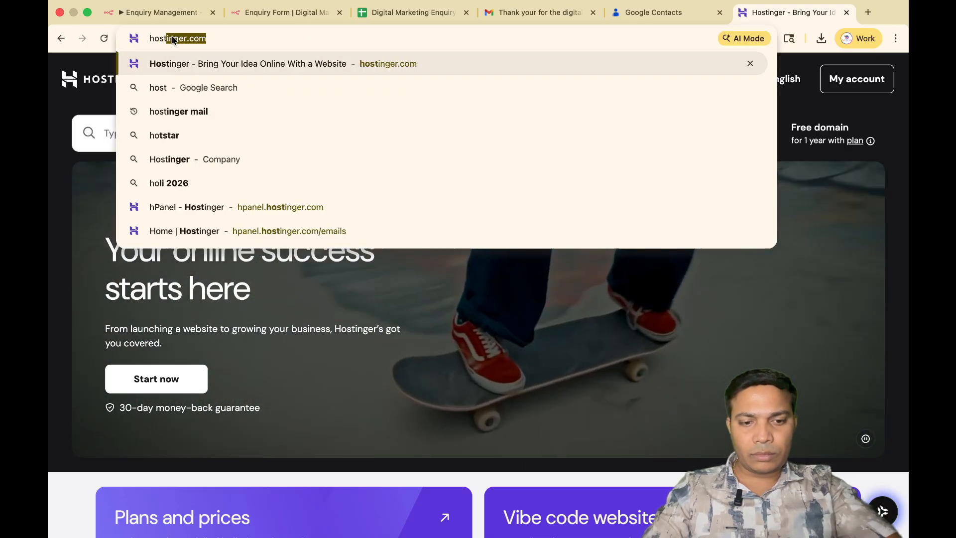
type("inger")
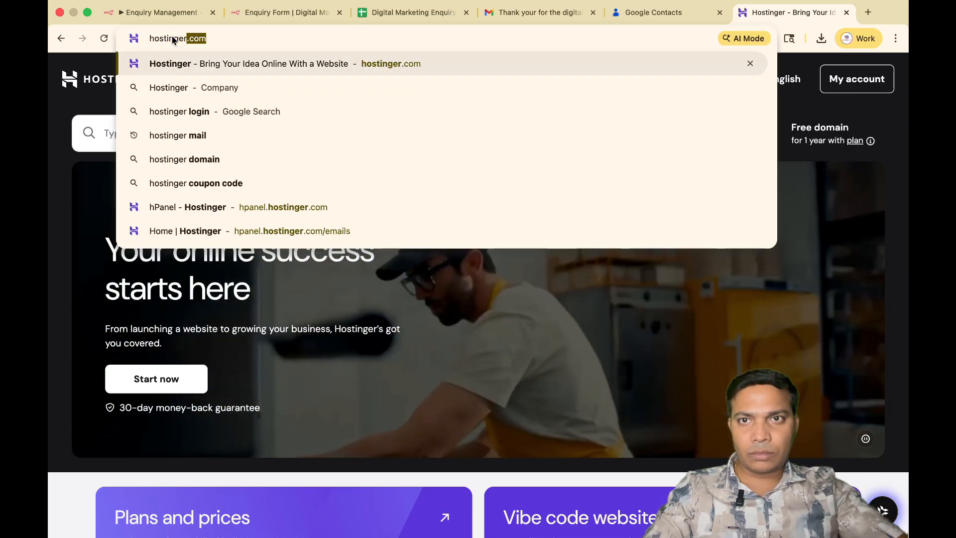
type(" mail")
key("Return")
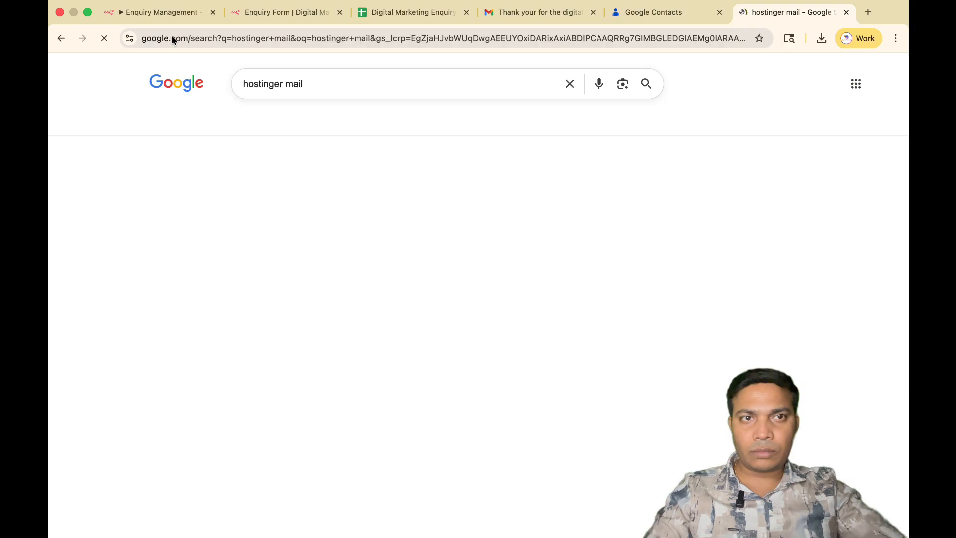
left_click(193, 187)
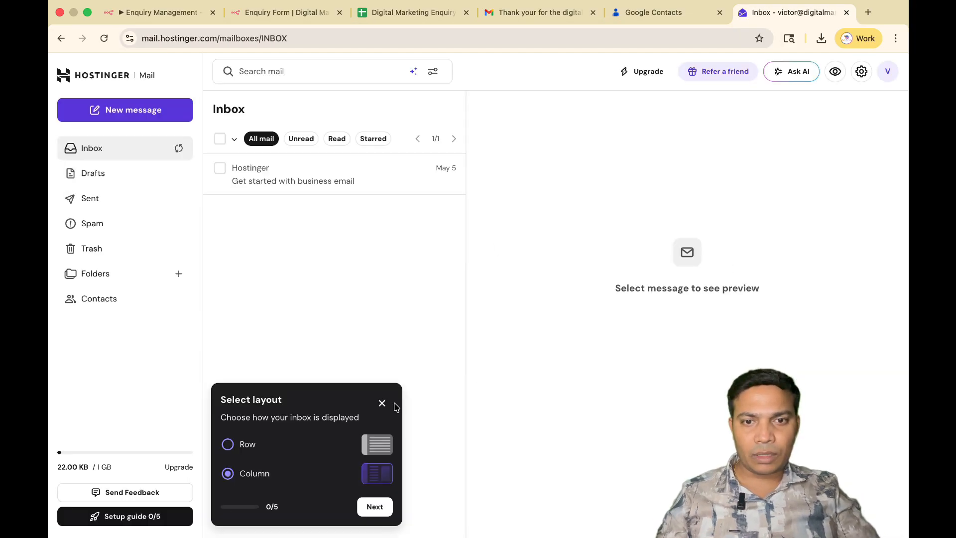
left_click(381, 403)
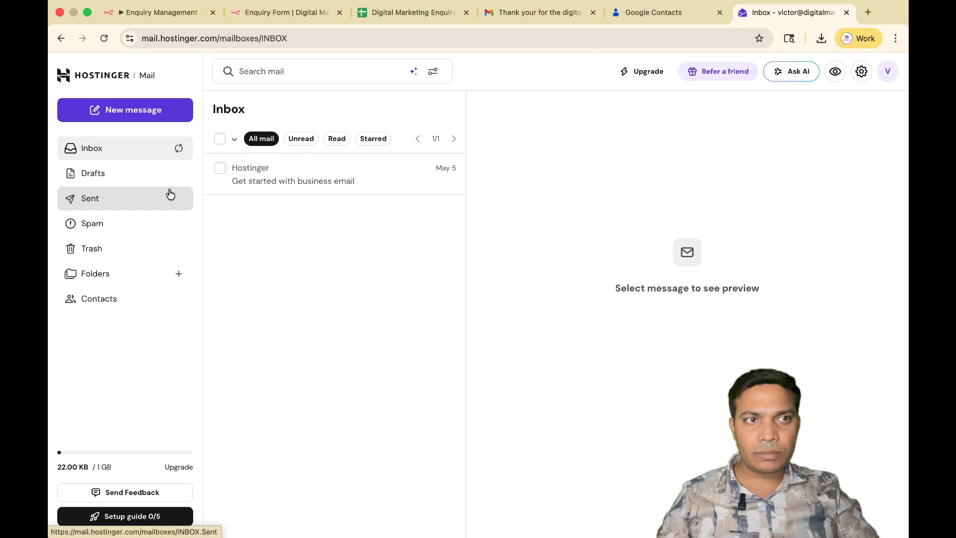
Log out of the current Hostinger mailbox and log in to the team's info mailbox with its saved email address and password.
left_click(887, 73)
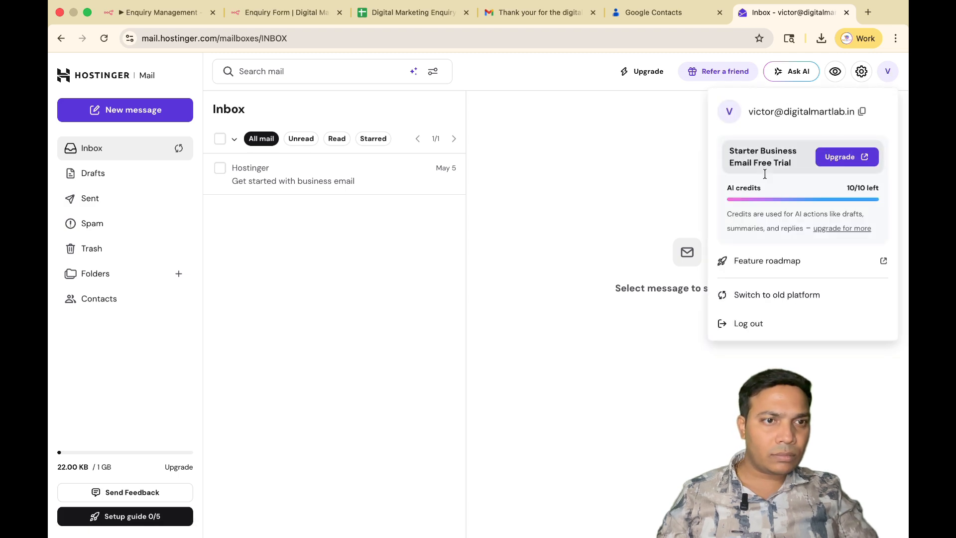
left_click(750, 339)
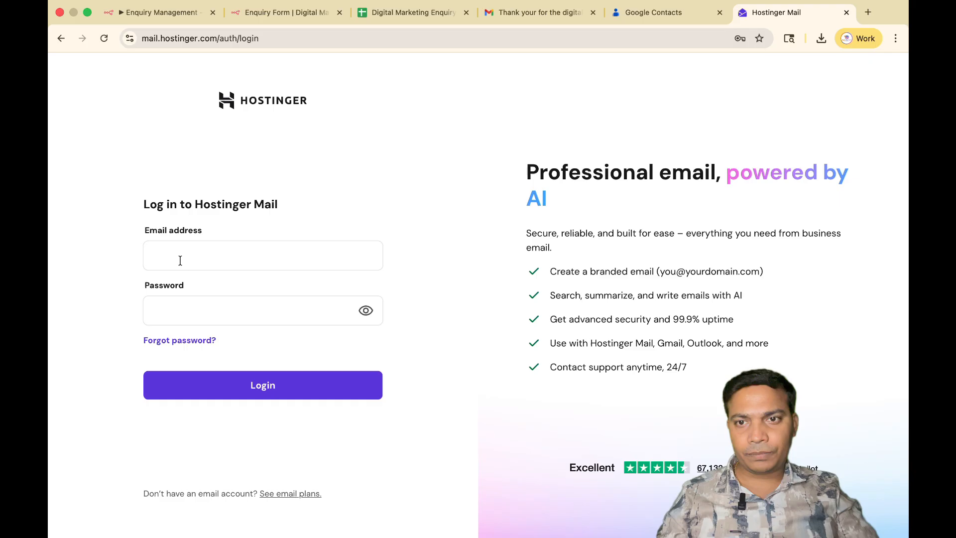
left_click(181, 260)
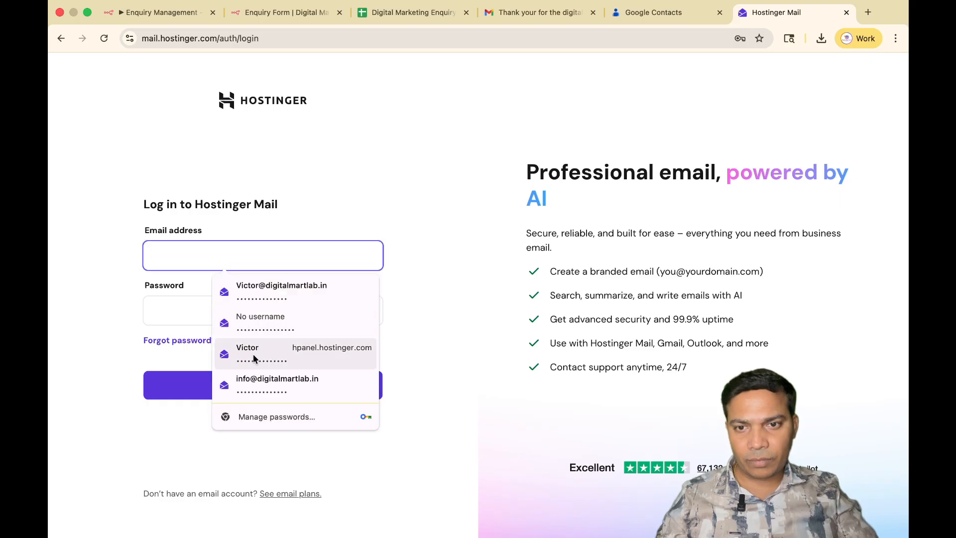
left_click(250, 384)
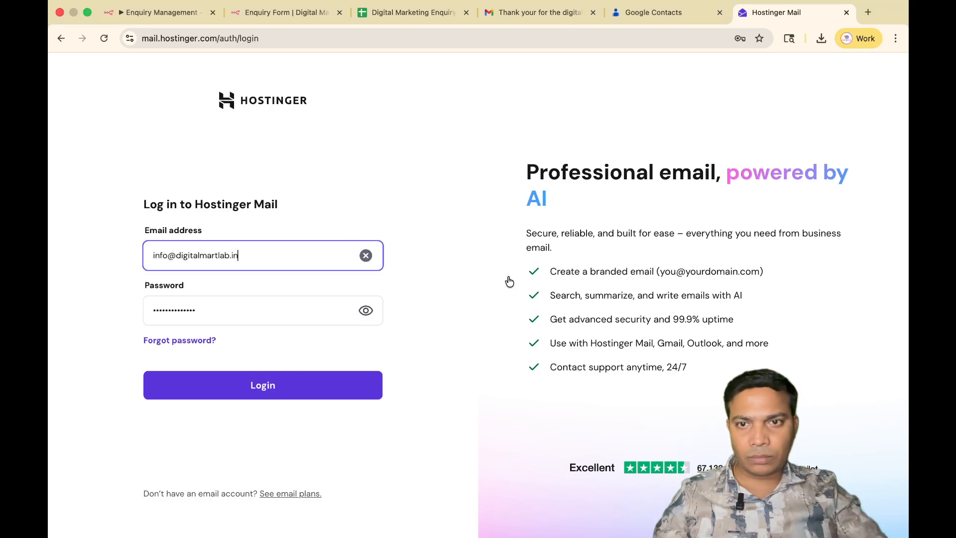
left_click(278, 387)
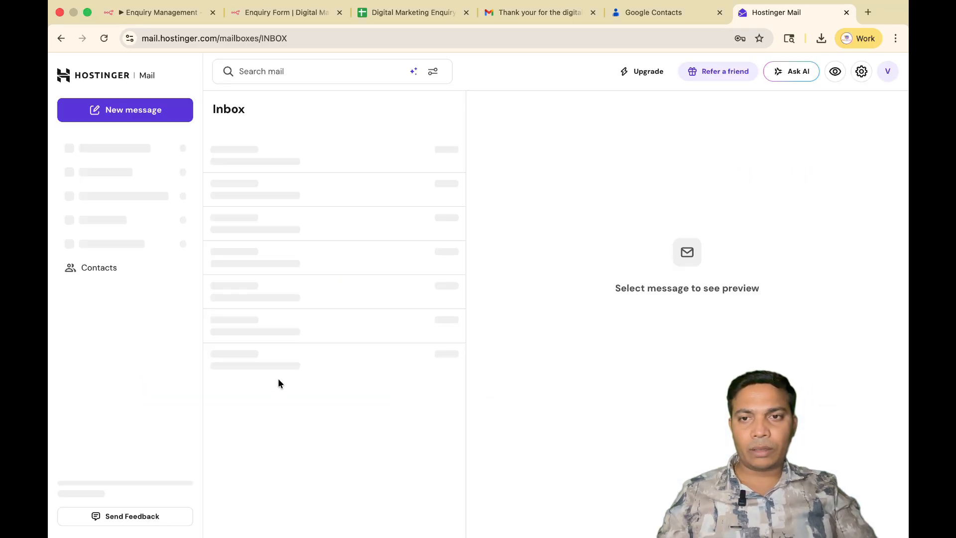
Open the newest "New Digital marketing enquiry" email and review its subject, greeting and submitted enquiry details.
left_click(264, 175)
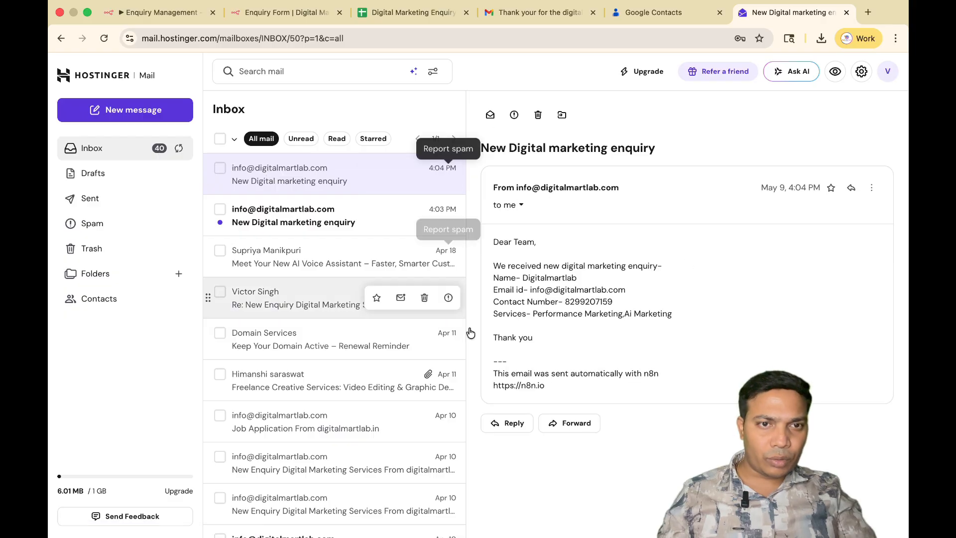
left_click_drag(552, 263, 555, 265)
left_click(545, 267)
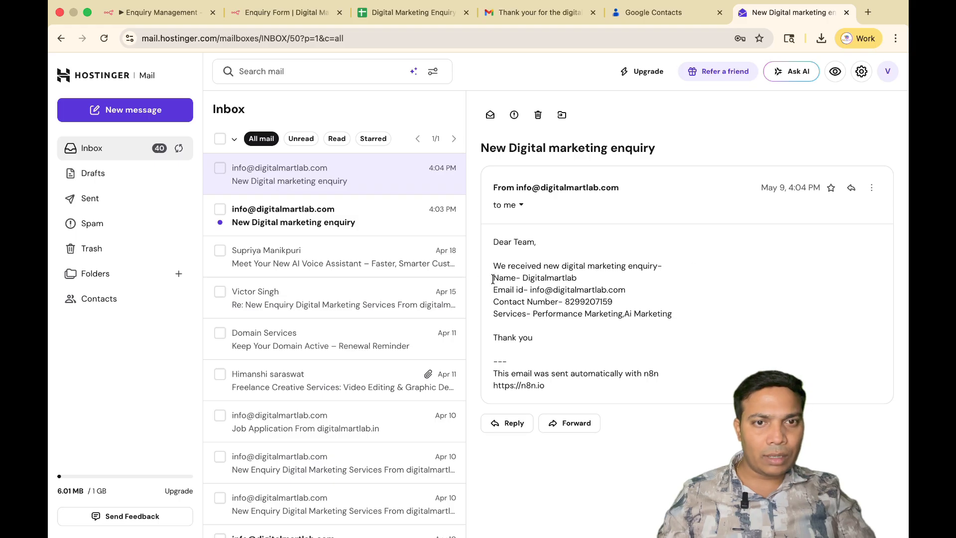
left_click_drag(494, 278, 636, 307)
left_click_drag(482, 146, 667, 156)
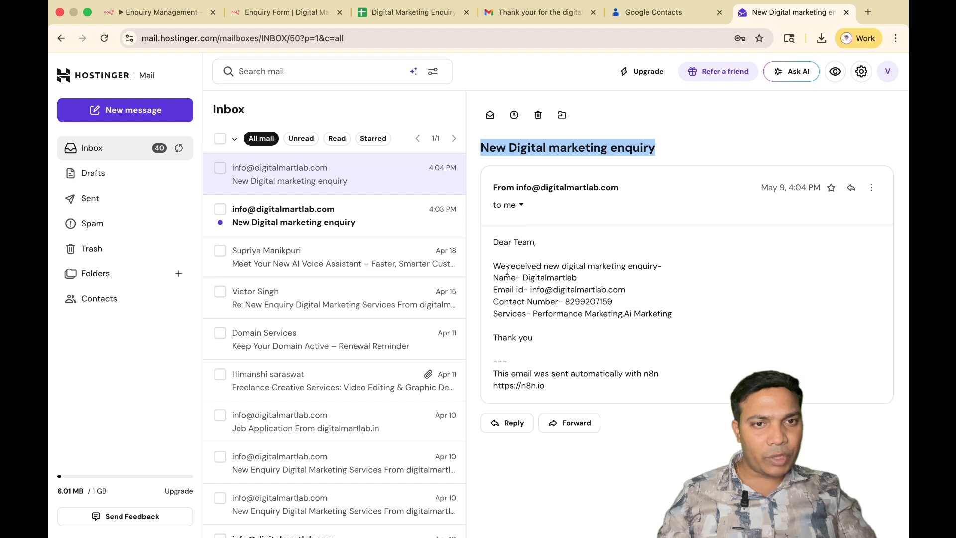
Review the enquiry details in the team email, then switch back to the Enquiry Management workflow in n8n and reload it.
left_click_drag(496, 269, 590, 330)
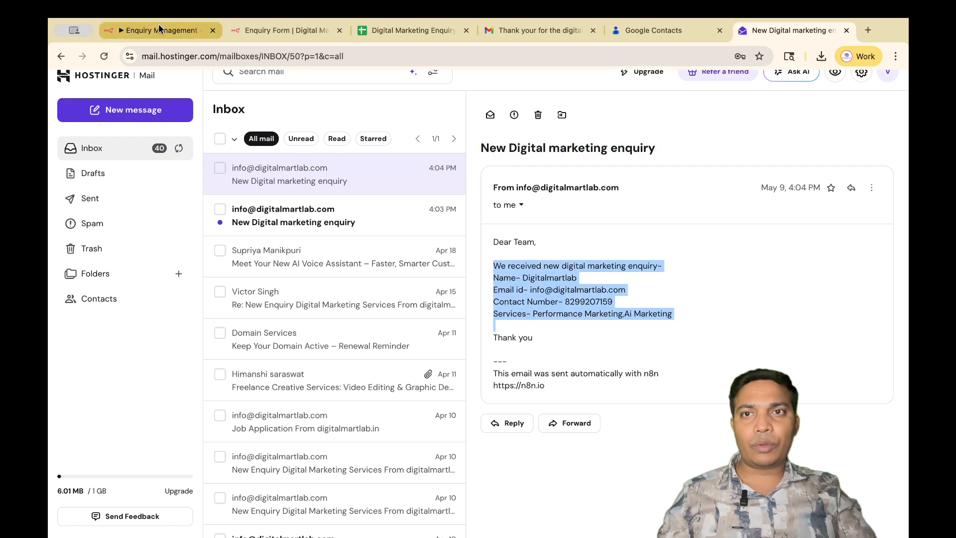
left_click(159, 15)
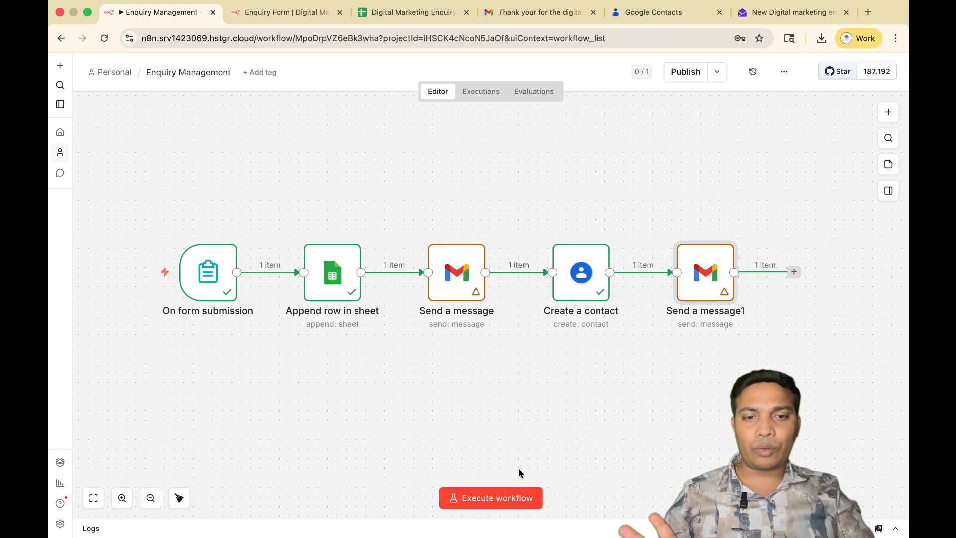
left_click(105, 39)
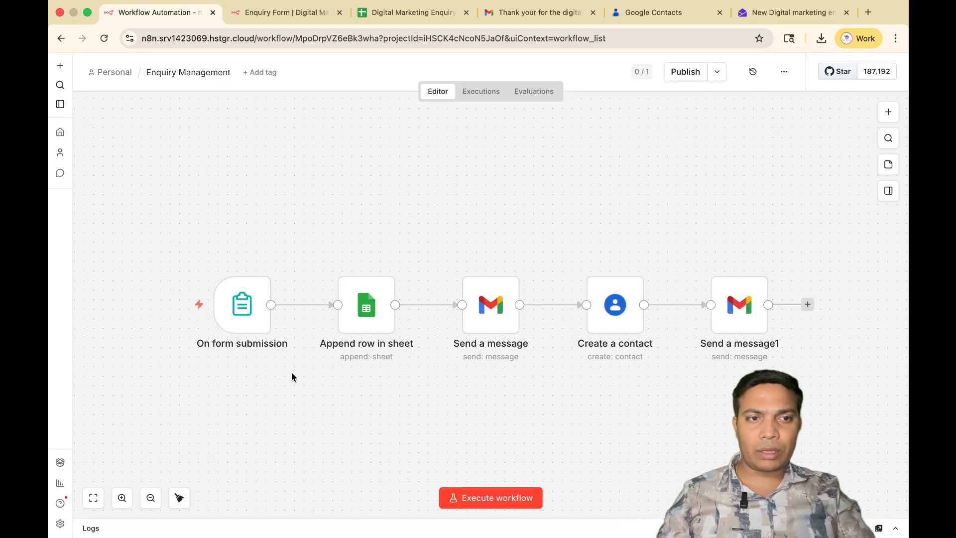
scroll(381, 155, "down", 2)
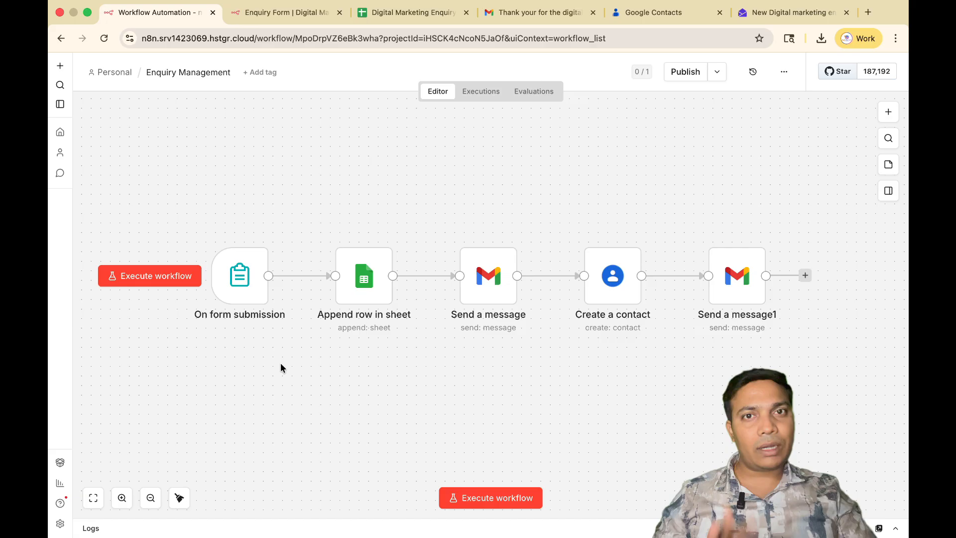
Check the logged enquiry rows in the Digital Marketing Enquiry data sheet and return to the n8n workflow.
left_click(411, 15)
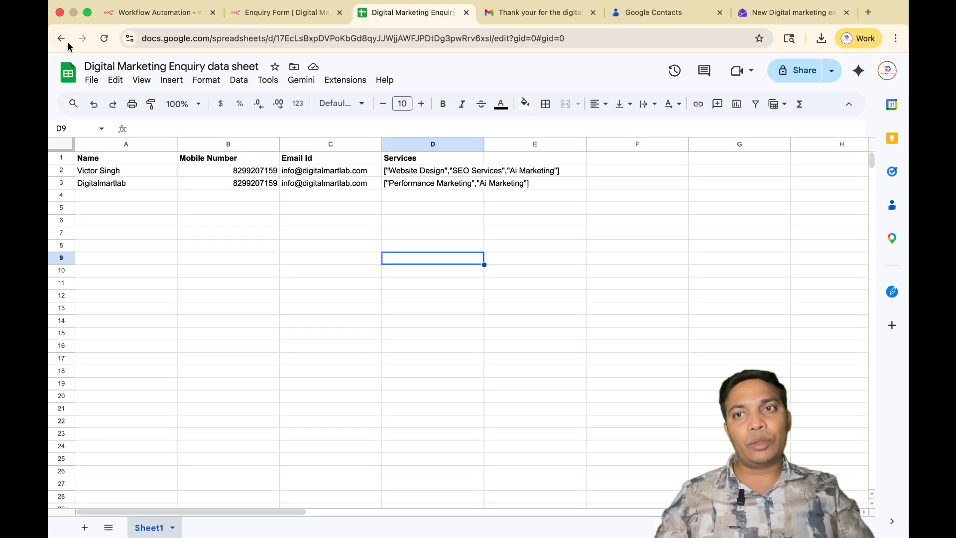
left_click(157, 15)
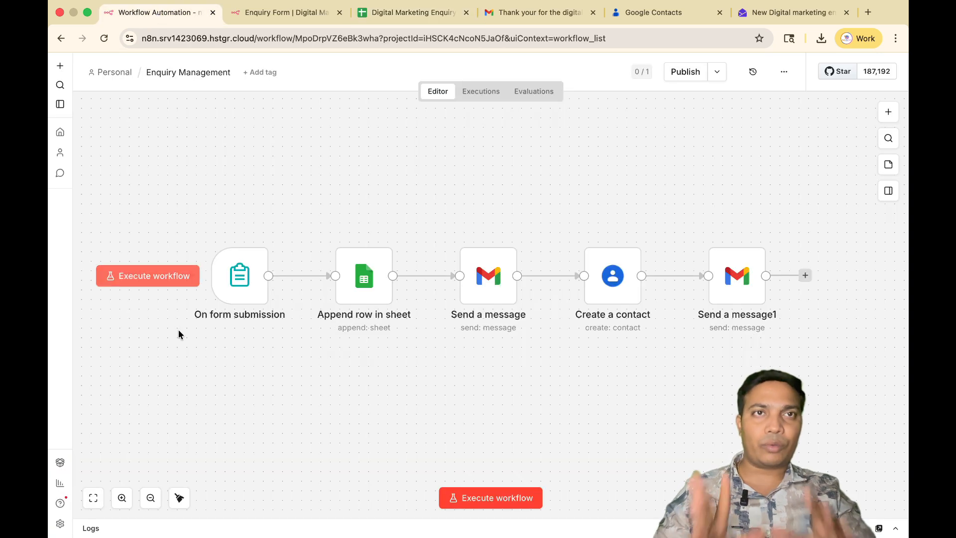